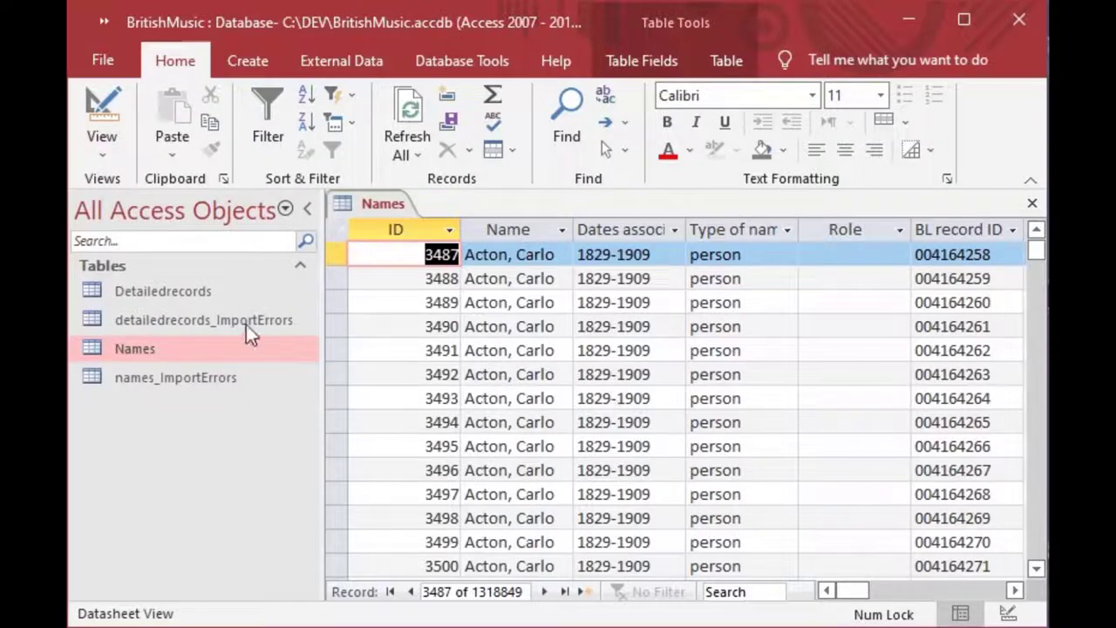
Open the Detailedrecords table and page down through its records to examine the kind of data it holds
double_click(93, 293)
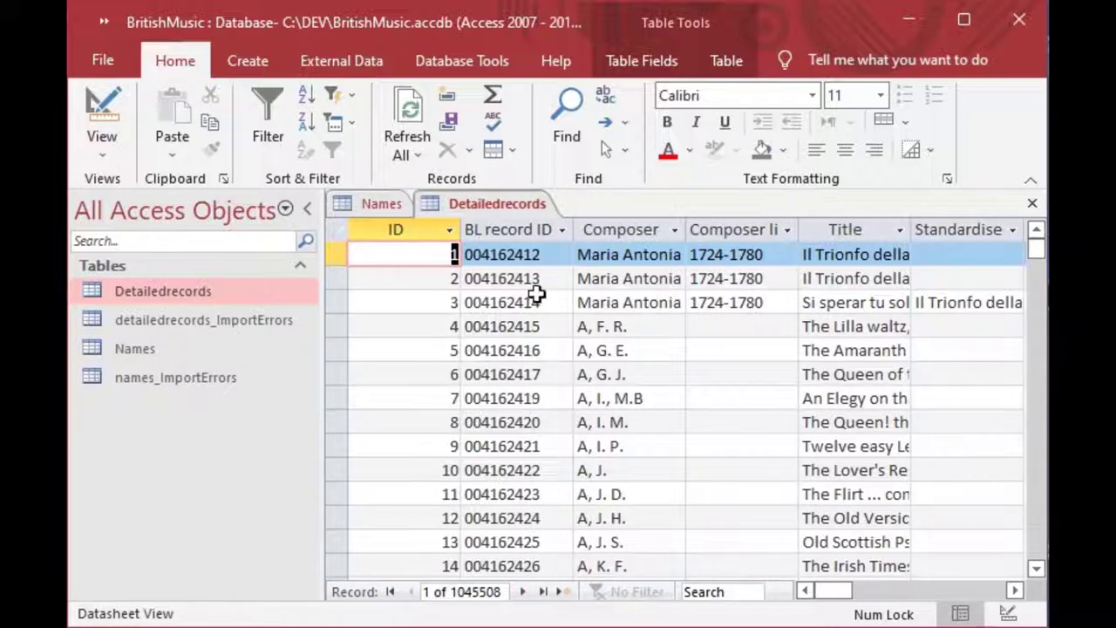
key(Page_Down)
key(Page_Down)
key(Page_Down)
key(Page_Down)
key(Page_Down)
key(Page_Down)
key(Page_Down)
key(Page_Down)
key(Page_Down)
key(Page_Down)
key(Page_Down)
key(Page_Down)
key(Page_Down)
key(Page_Down)
key(Page_Down)
key(Page_Down)
key(Page_Down)
key(Page_Down)
key(Page_Down)
key(Page_Down)
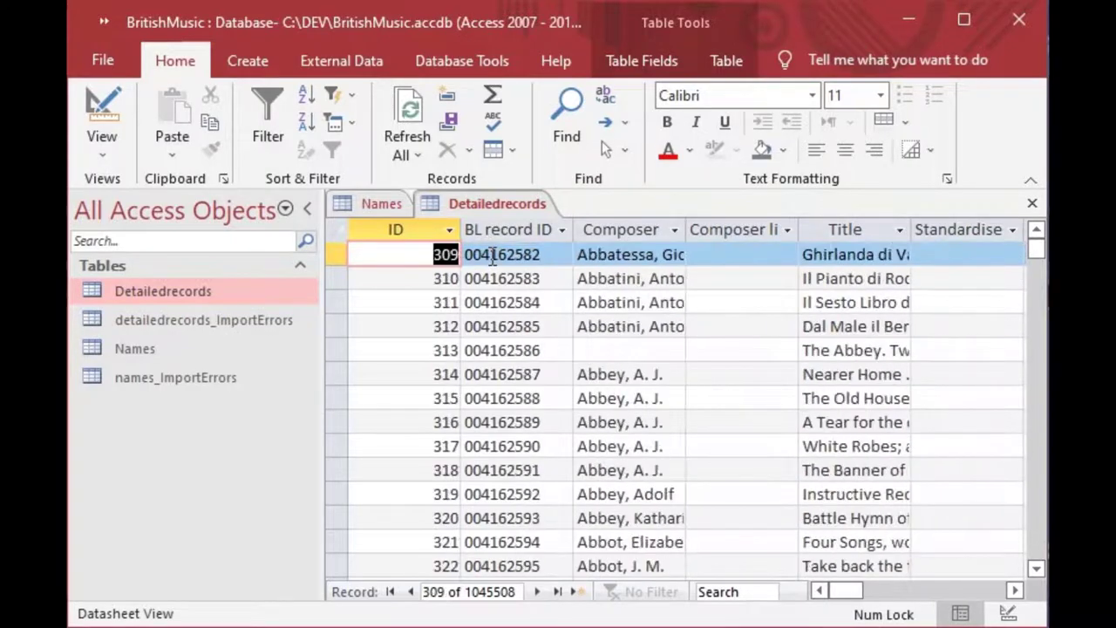
key(Page_Down)
key(Page_Down)
key(Page_Down)
key(Page_Down)
key(Page_Down)
key(Page_Down)
key(Page_Down)
key(Page_Down)
key(Page_Down)
key(Page_Down)
key(Page_Down)
key(Page_Down)
key(Page_Down)
key(Page_Down)
key(Page_Down)
key(Page_Down)
key(Page_Down)
key(Page_Down)
key(Page_Down)
key(Page_Down)
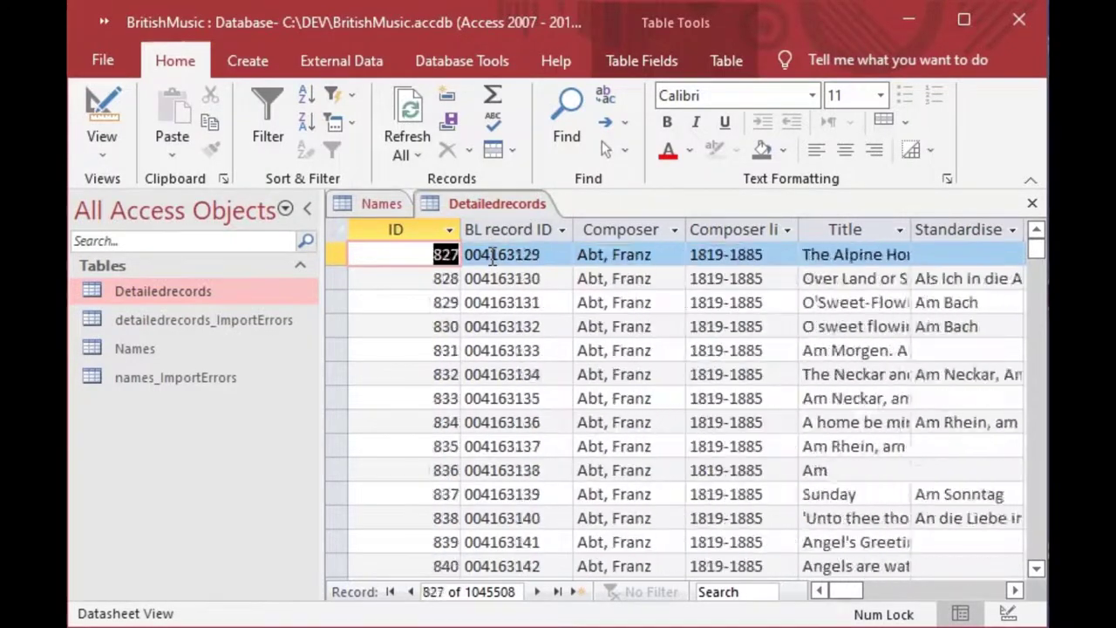
key(Page_Down)
key(Page_Down)
key(Page_Down)
key(Page_Down)
key(Page_Down)
key(Page_Down)
key(Page_Down)
key(Page_Down)
key(Page_Down)
key(Page_Down)
key(Page_Down)
key(Page_Down)
key(Page_Down)
key(Page_Down)
key(Page_Down)
key(Page_Down)
key(Page_Down)
key(Page_Down)
key(Page_Down)
key(Page_Down)
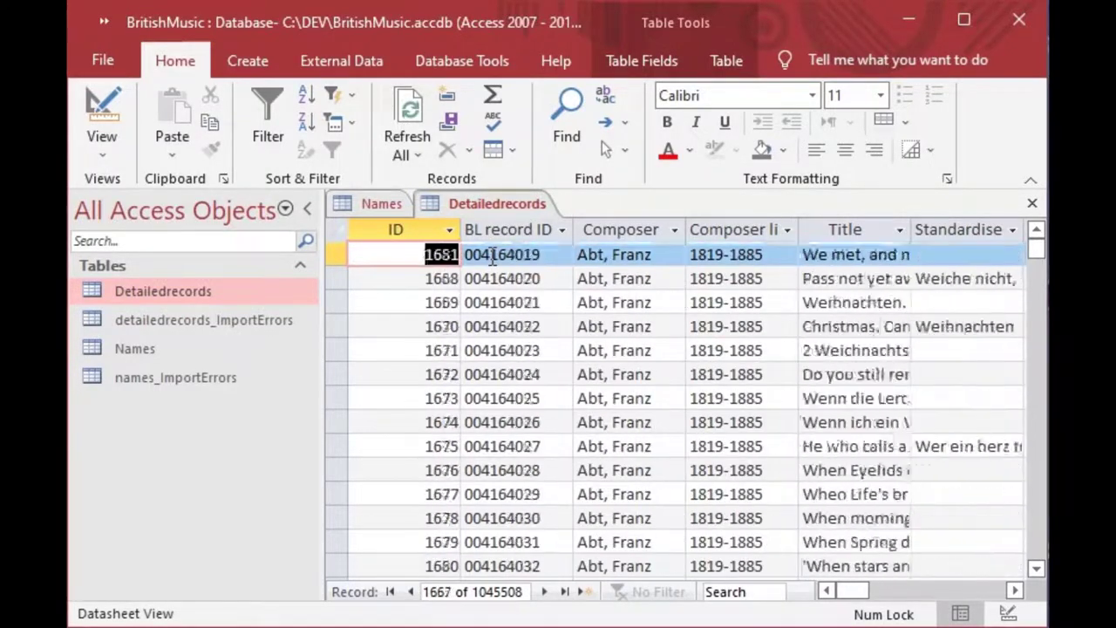
key(Page_Down)
key(Page_Down)
key(Page_Down)
key(Page_Down)
key(Page_Down)
key(Page_Down)
key(Page_Down)
key(Page_Down)
key(Page_Down)
key(Page_Down)
key(Page_Down)
key(Page_Down)
key(Page_Down)
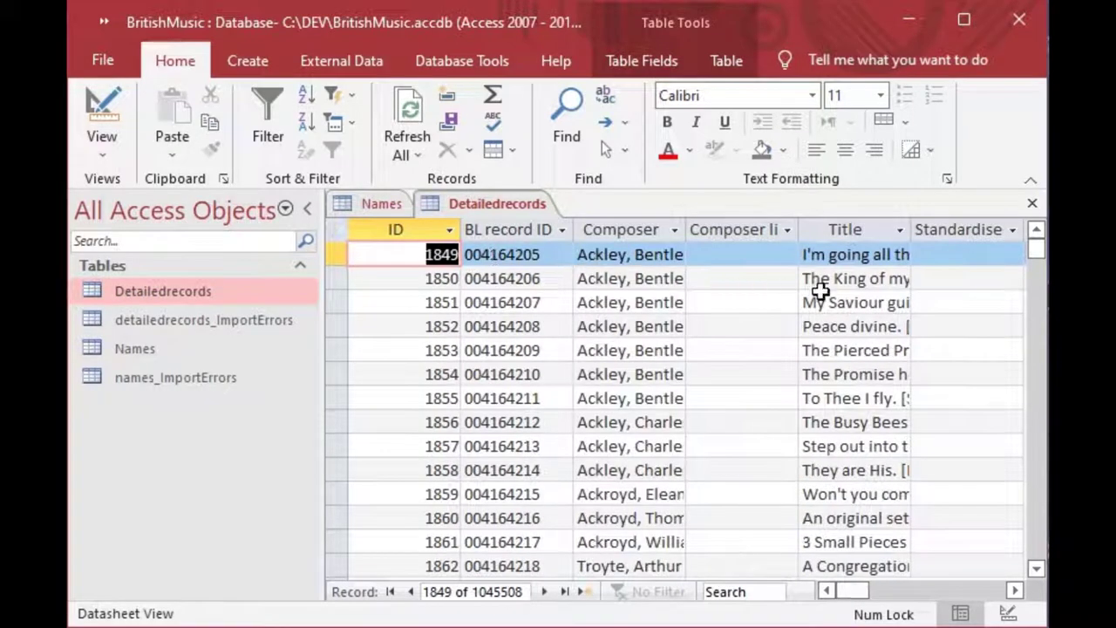
Widen the Title column and read the title entries of records 1849 and 1850 to their end
drag(911, 232, 982, 232)
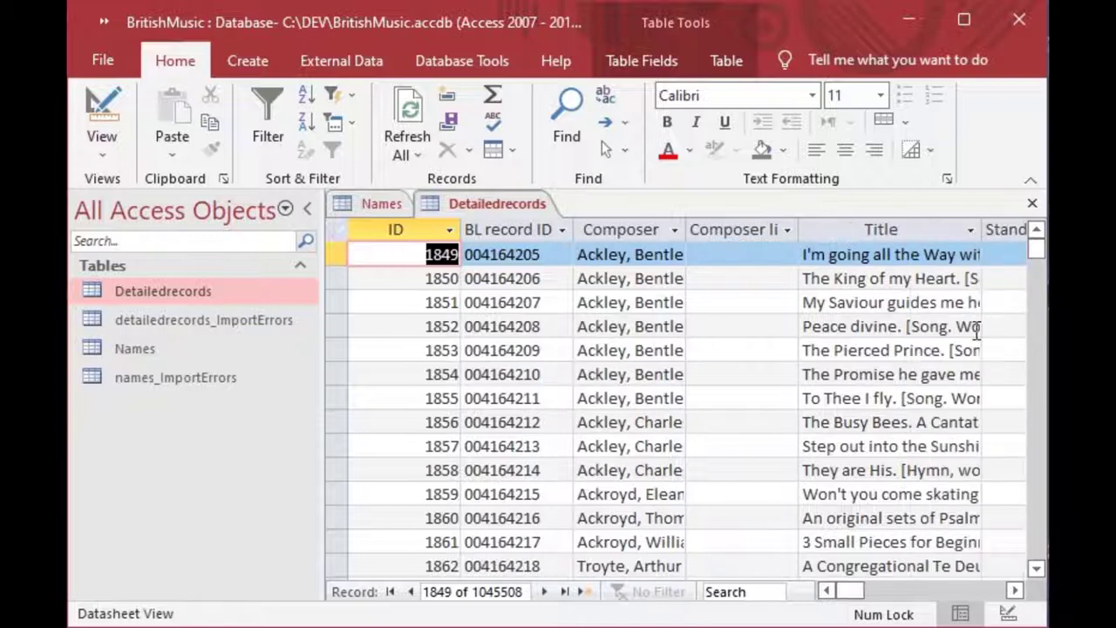
click(864, 254)
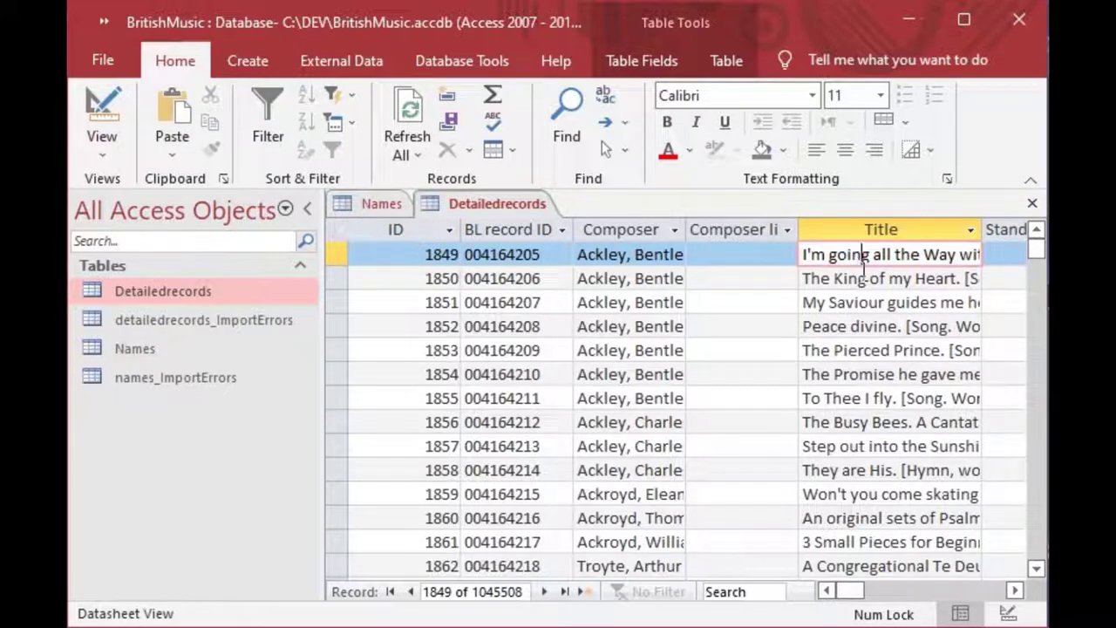
click(864, 279)
key(End)
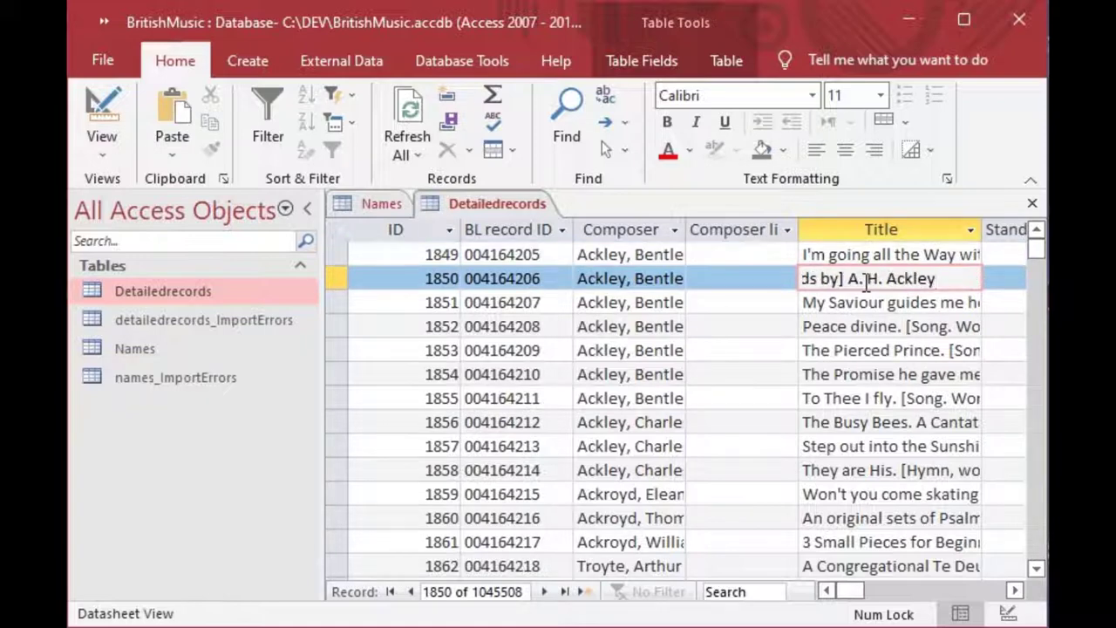
Browse further down the Title column to examine the titles as far as record 2381
key(Down)
key(Down)
key(Down)
key(Down)
key(Down)
key(Down)
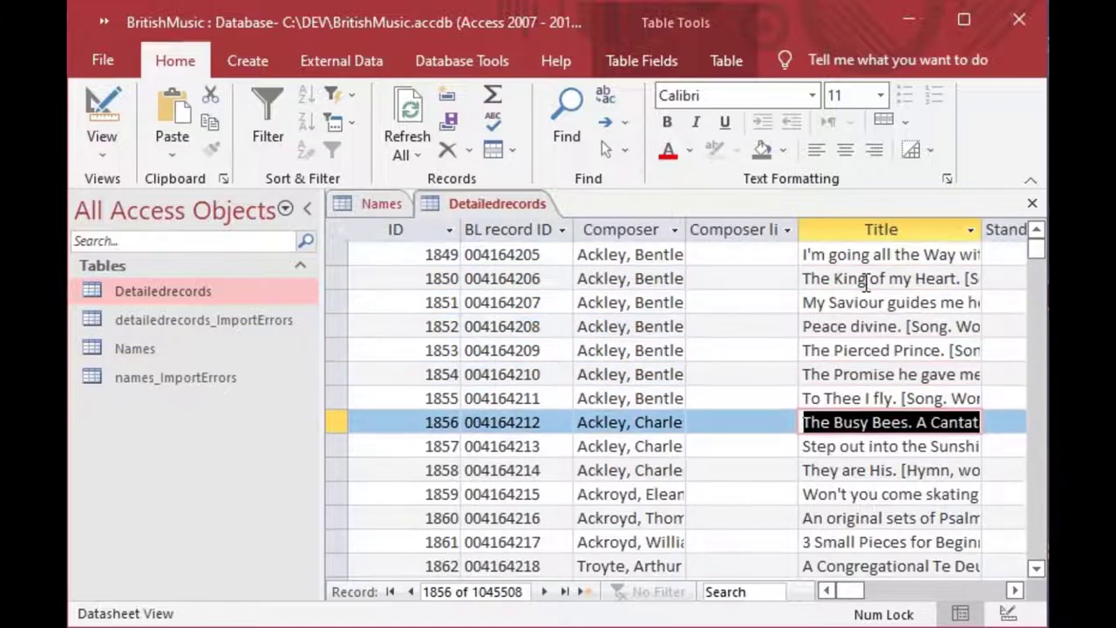
key(Down)
key(Page_Down)
key(Page_Down)
key(Page_Down)
key(Page_Down)
key(Page_Down)
key(Page_Down)
key(Page_Down)
key(Page_Down)
key(Page_Down)
key(Page_Down)
key(Page_Down)
key(Page_Down)
key(Page_Down)
key(Page_Down)
key(Page_Down)
key(Page_Down)
key(Page_Down)
key(Page_Down)
key(Page_Down)
key(Page_Down)
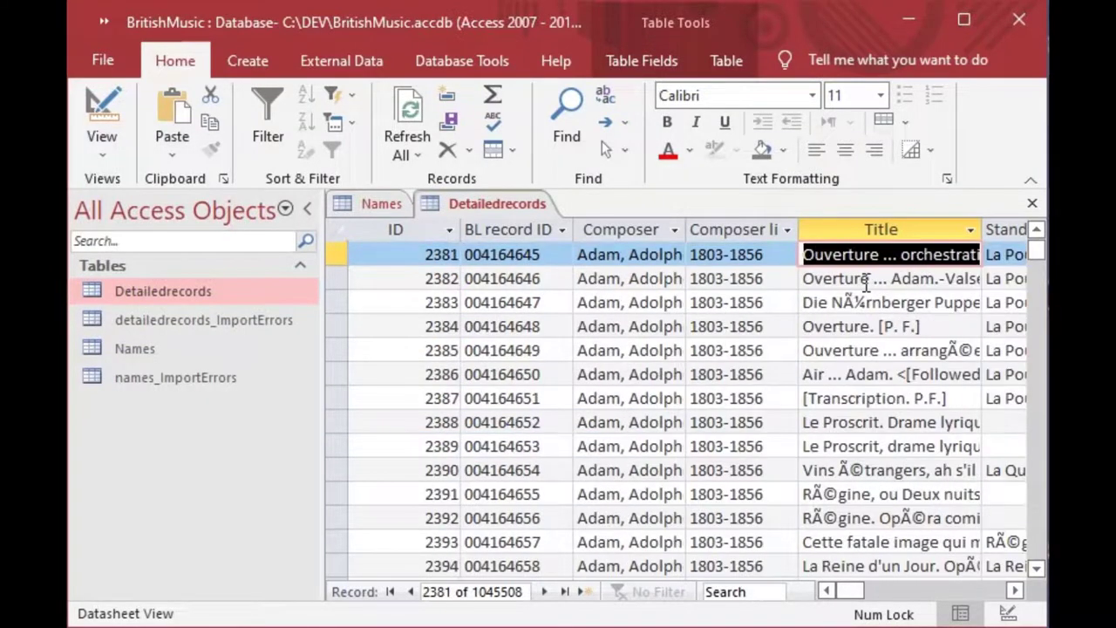
Examine the remaining fields of record 2381, from Standardised title through to the ISBN, ISMN and publisher number
key(Tab)
key(Tab)
key(Tab)
key(Tab)
key(Tab)
key(Tab)
key(Tab)
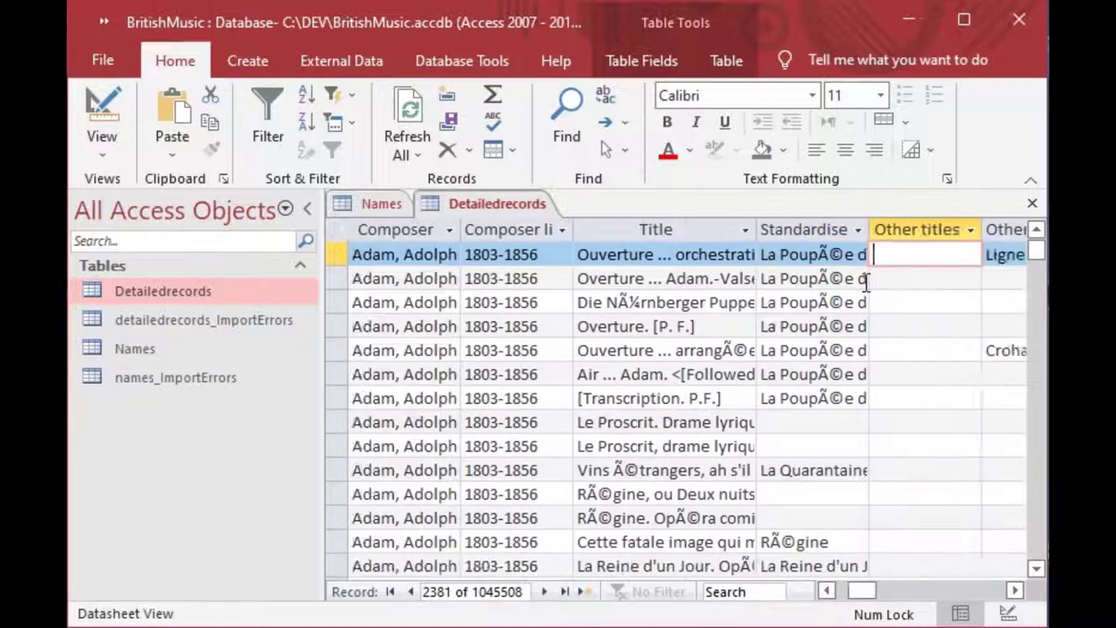
key(Tab)
key(Tab)
key(Tab)
key(Tab)
key(Tab)
key(Tab)
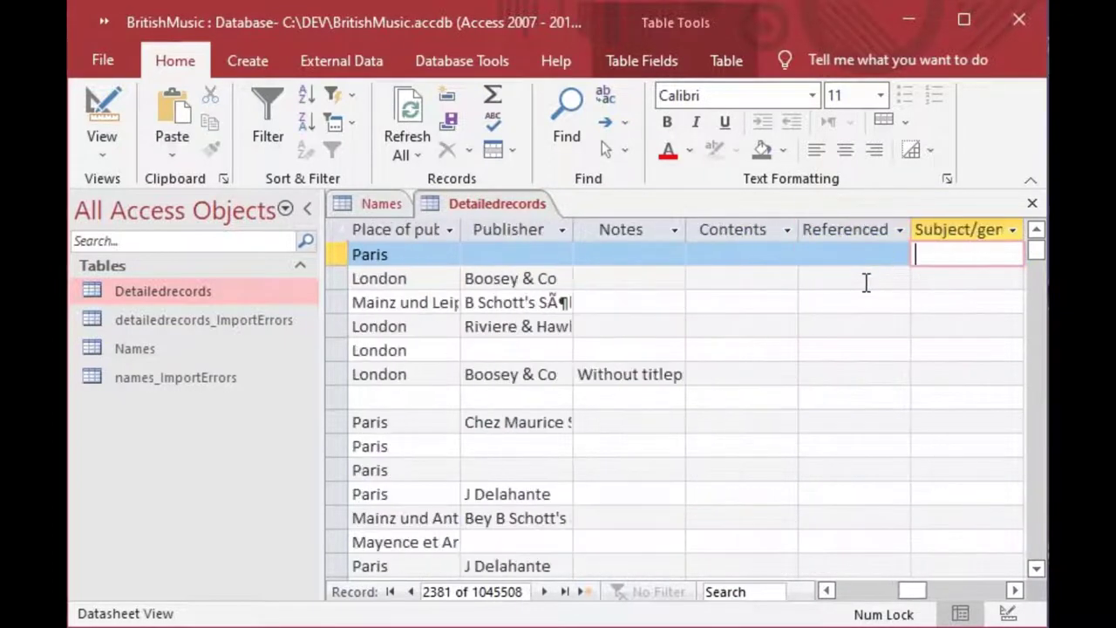
key(Tab)
key(Tab)
key(Tab)
key(Tab)
key(Tab)
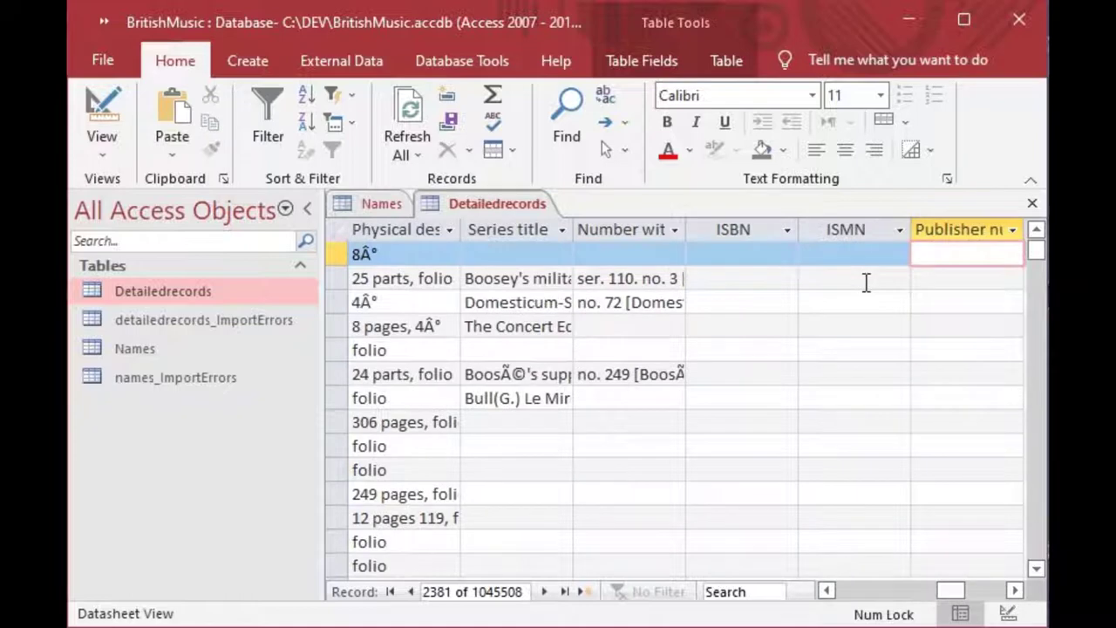
click(747, 254)
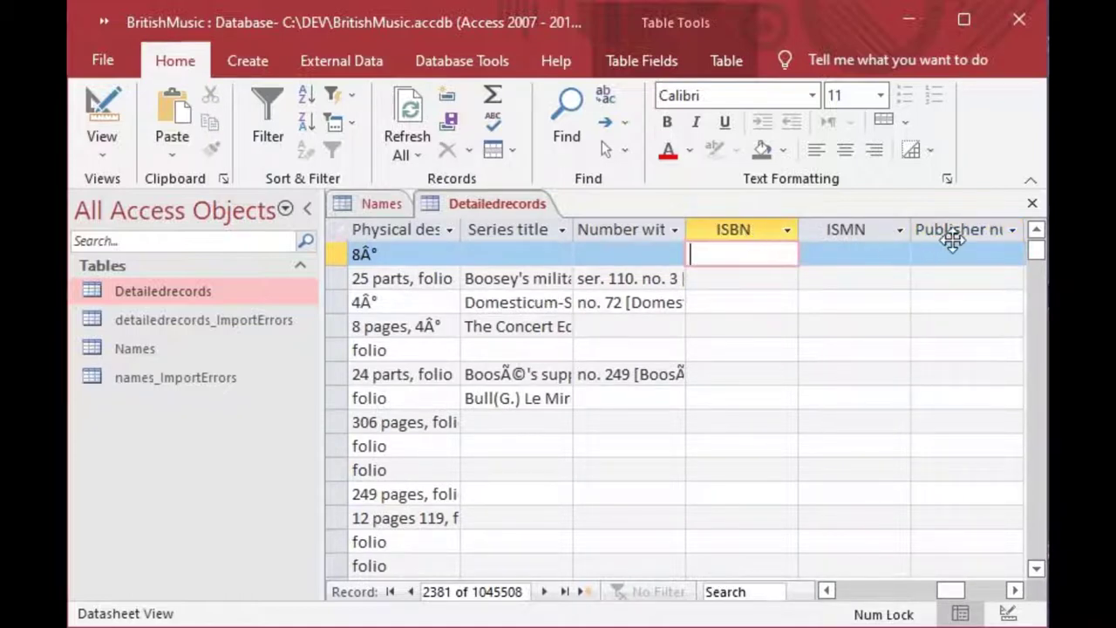
Close the Detailedrecords table without saving its layout changes, and close the Names table
click(1036, 206)
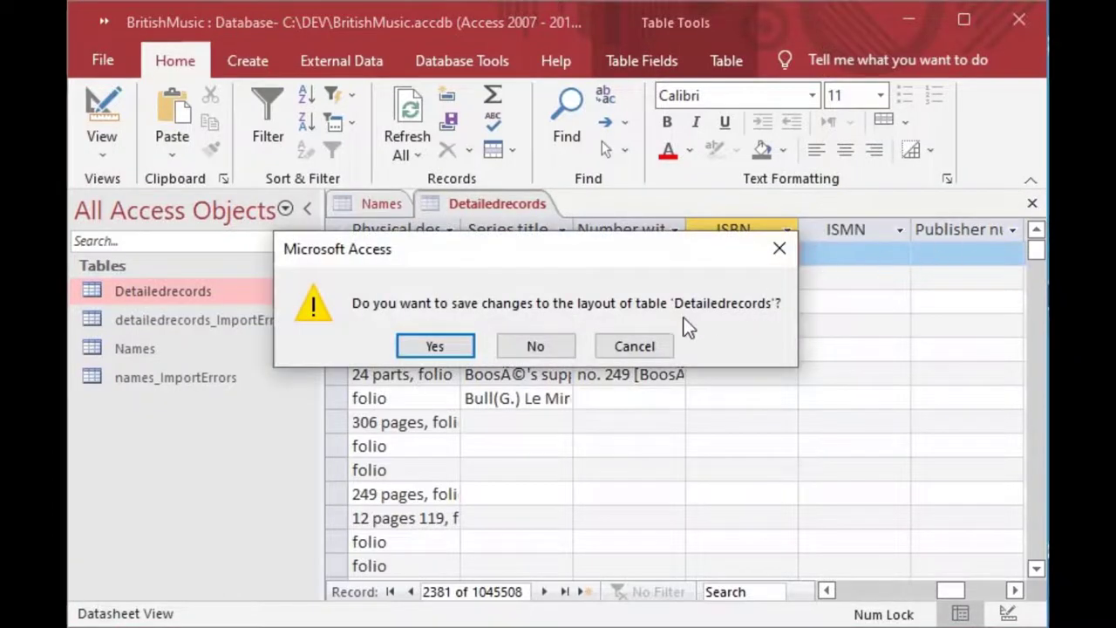
click(544, 348)
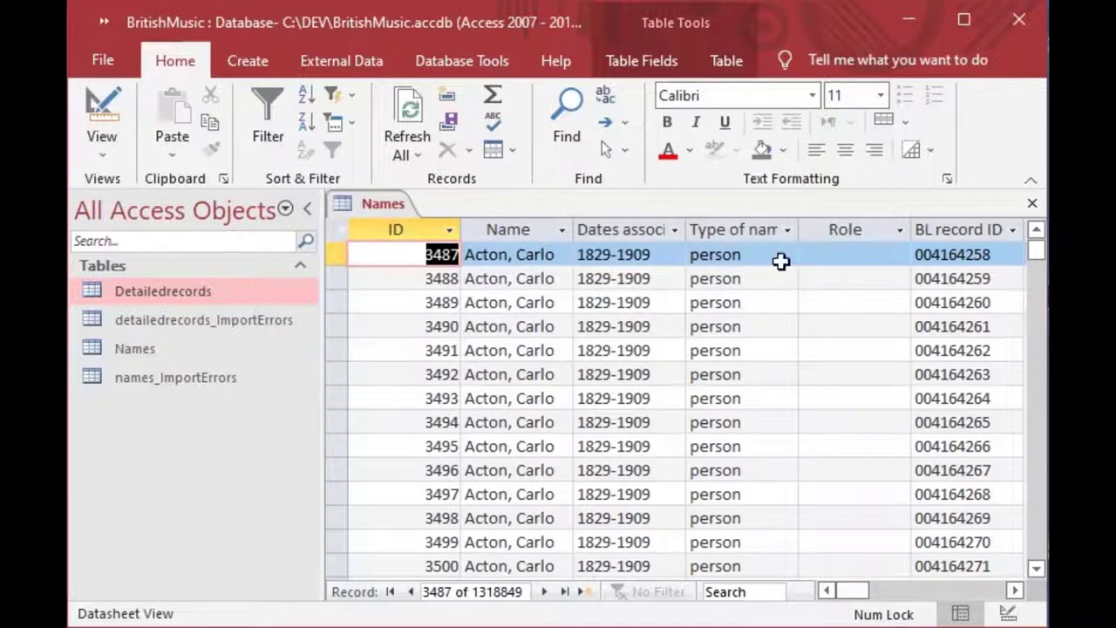
click(1034, 206)
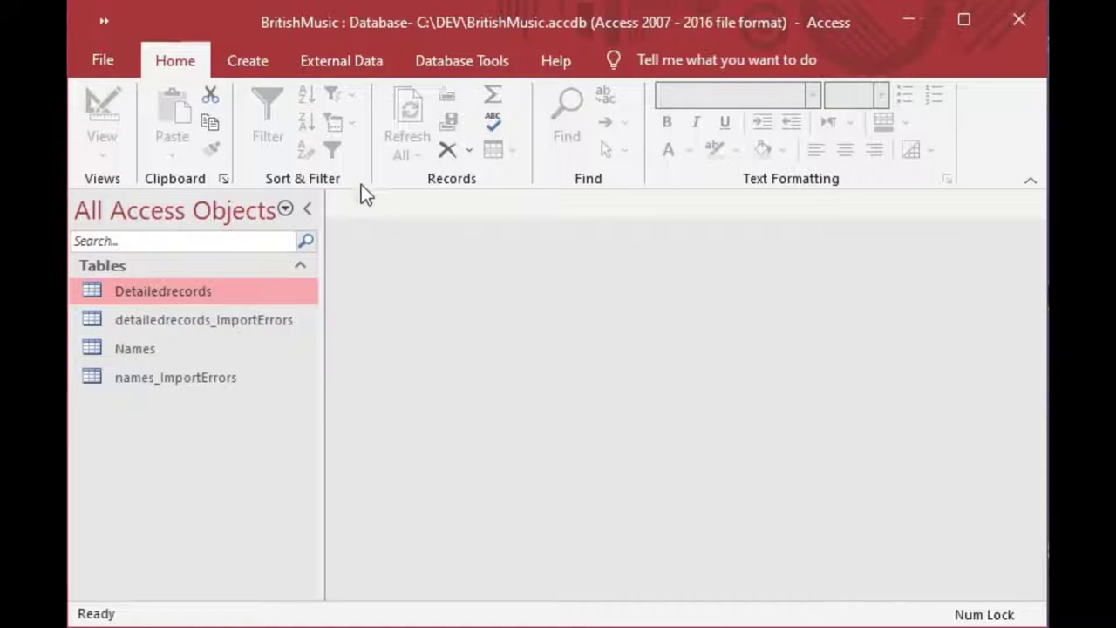
Create a query in design view with the Detailedrecords and Names tables, and enlarge its design grid
click(246, 61)
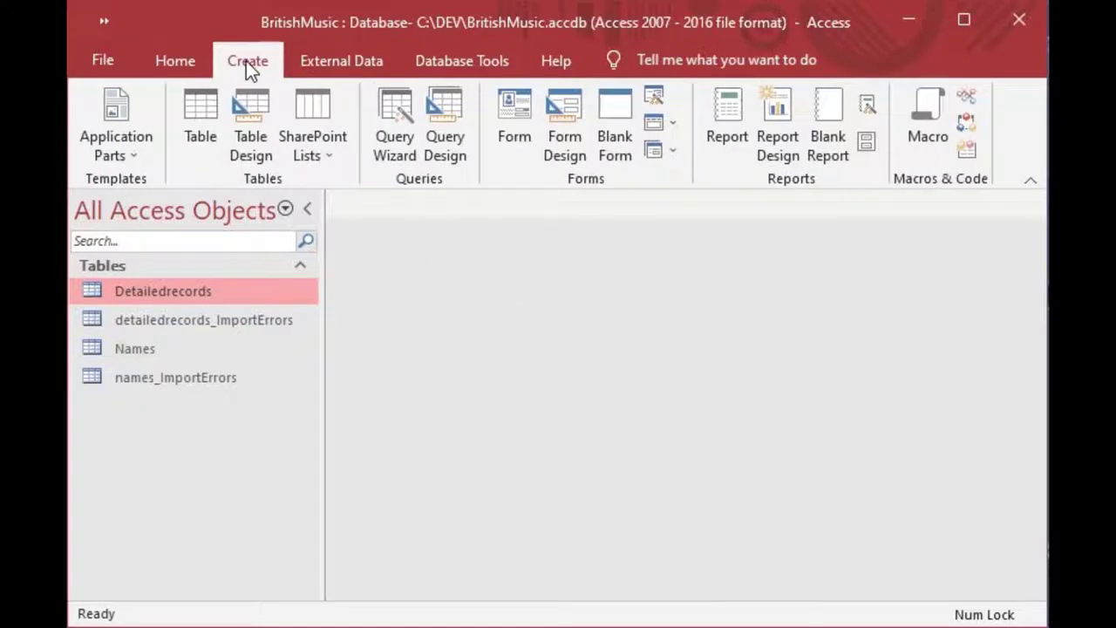
click(447, 119)
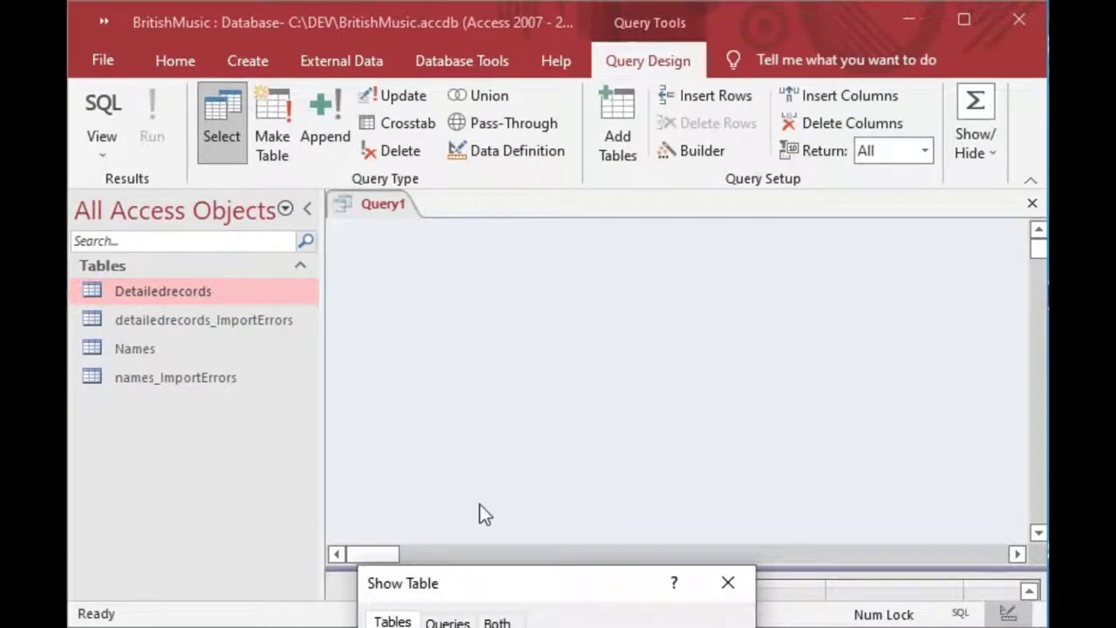
click(728, 582)
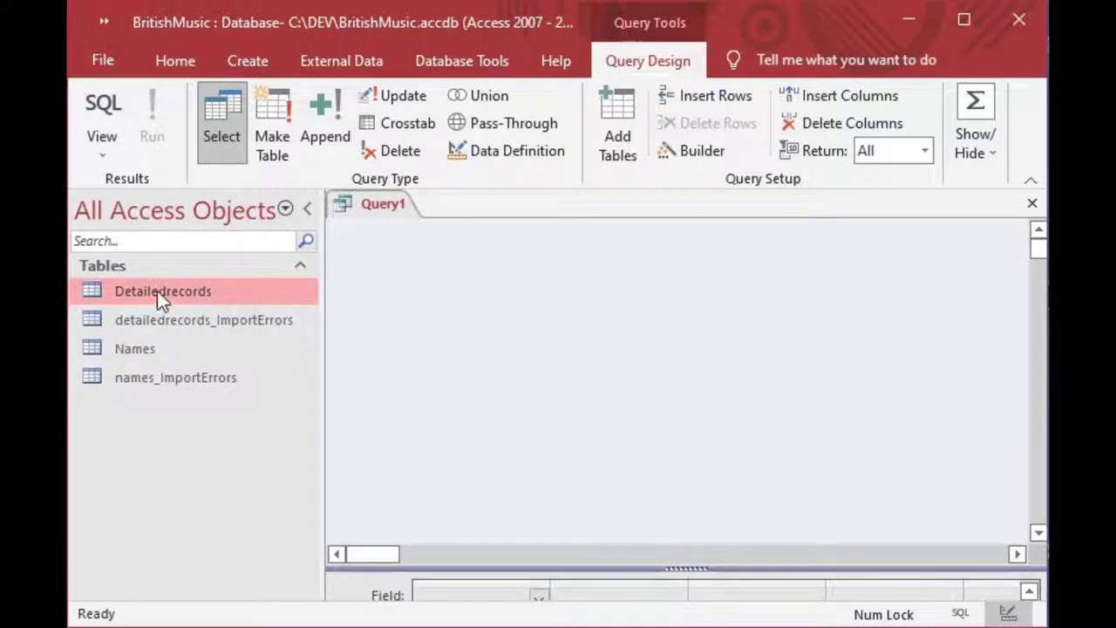
drag(108, 291, 428, 253)
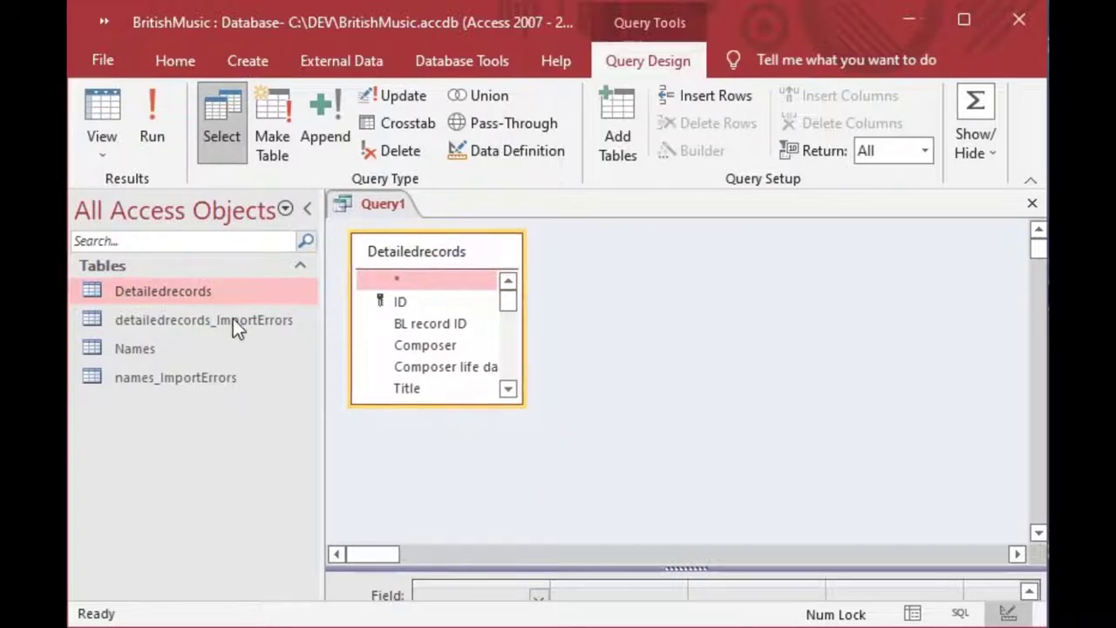
drag(131, 352, 613, 252)
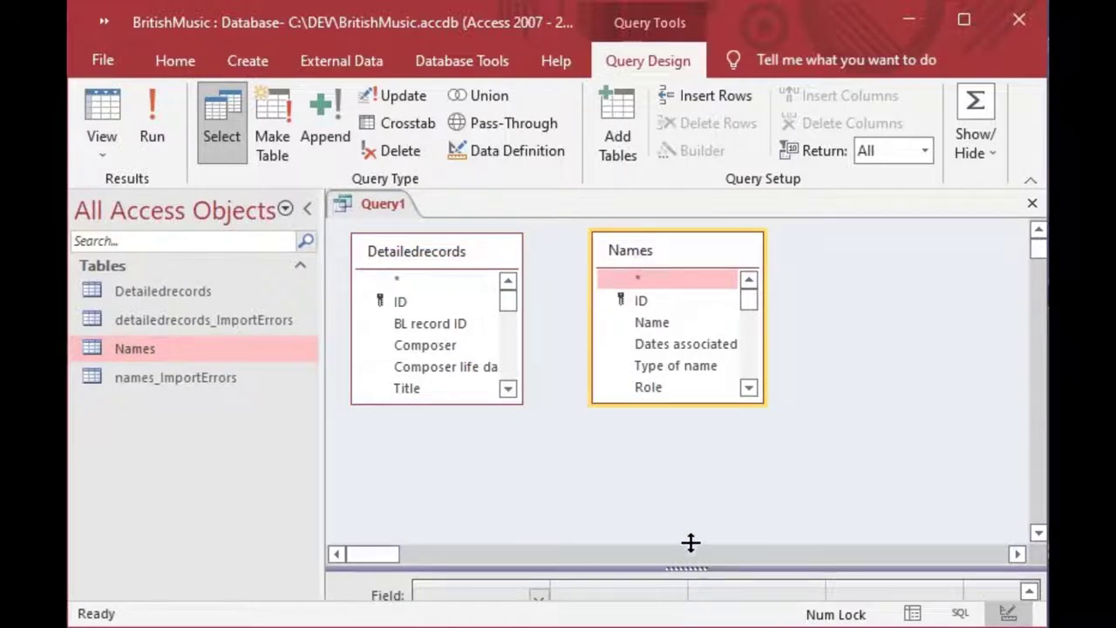
drag(682, 428, 672, 447)
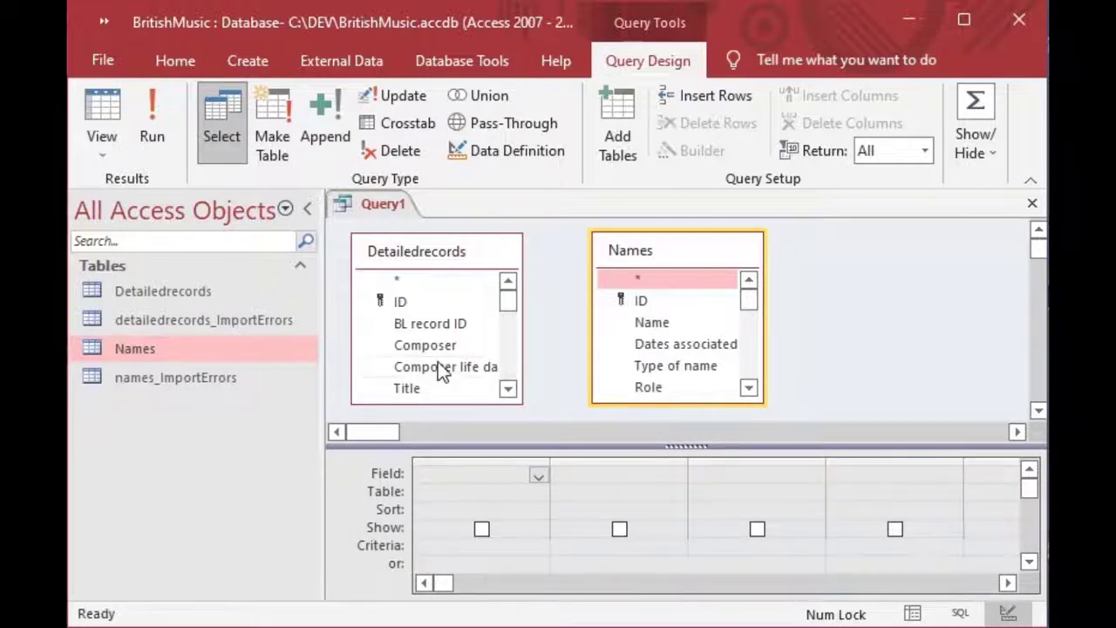
Add the BL record ID, Composer and Title fields from Detailedrecords to the query
double_click(409, 324)
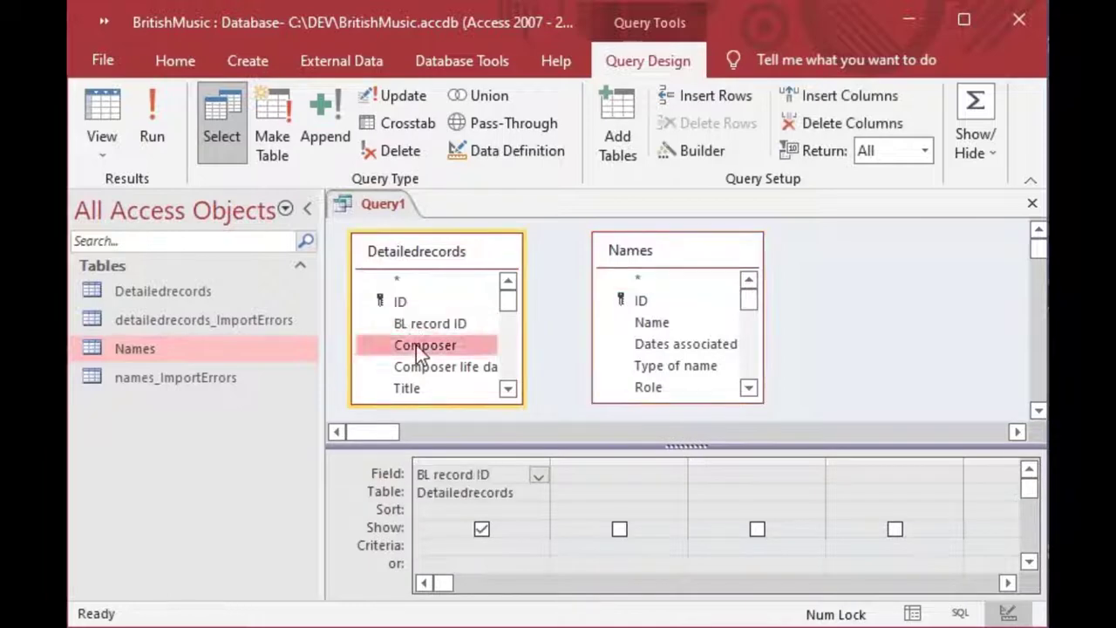
double_click(416, 345)
double_click(410, 389)
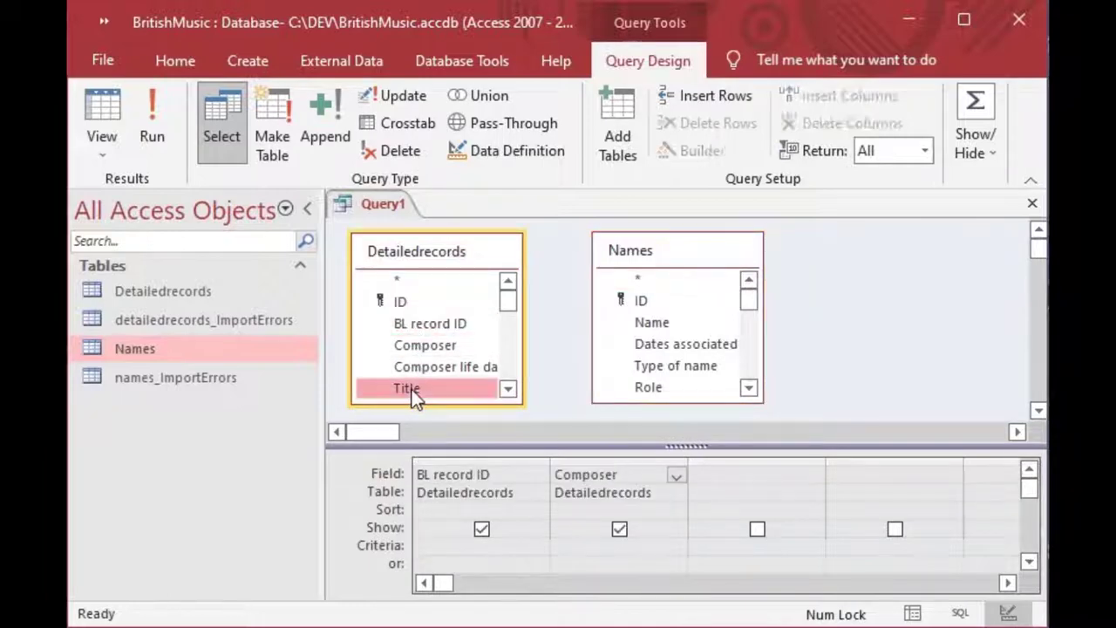
Add the start Publication date, Country of publication and ISBN fields from Detailedrecords to the query
click(509, 389)
click(508, 389)
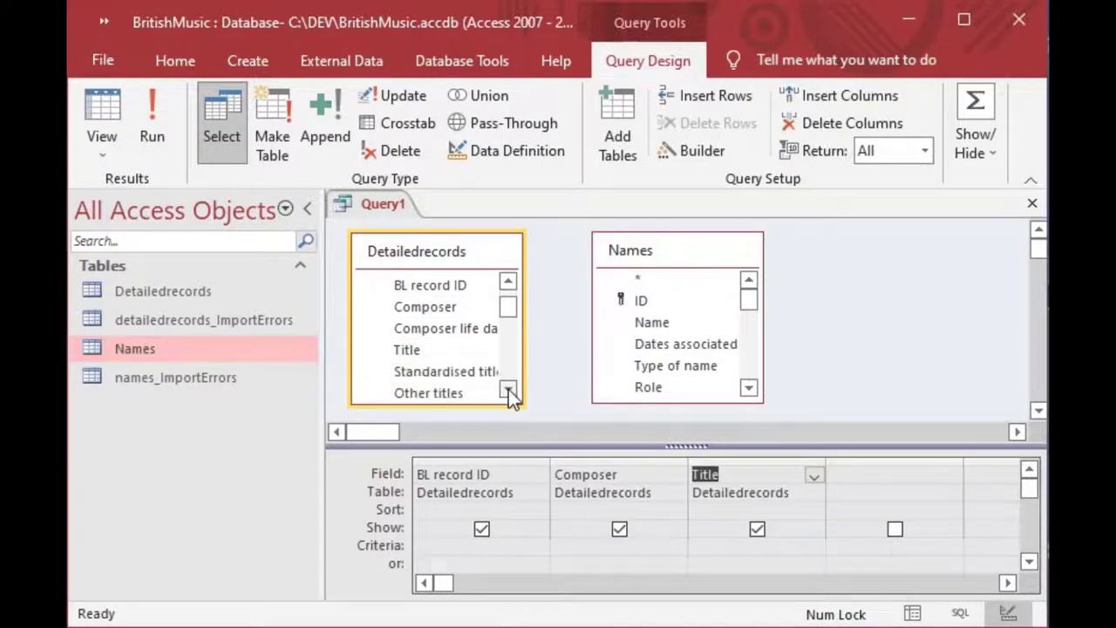
click(509, 389)
click(509, 389)
click(509, 389)
click(509, 389)
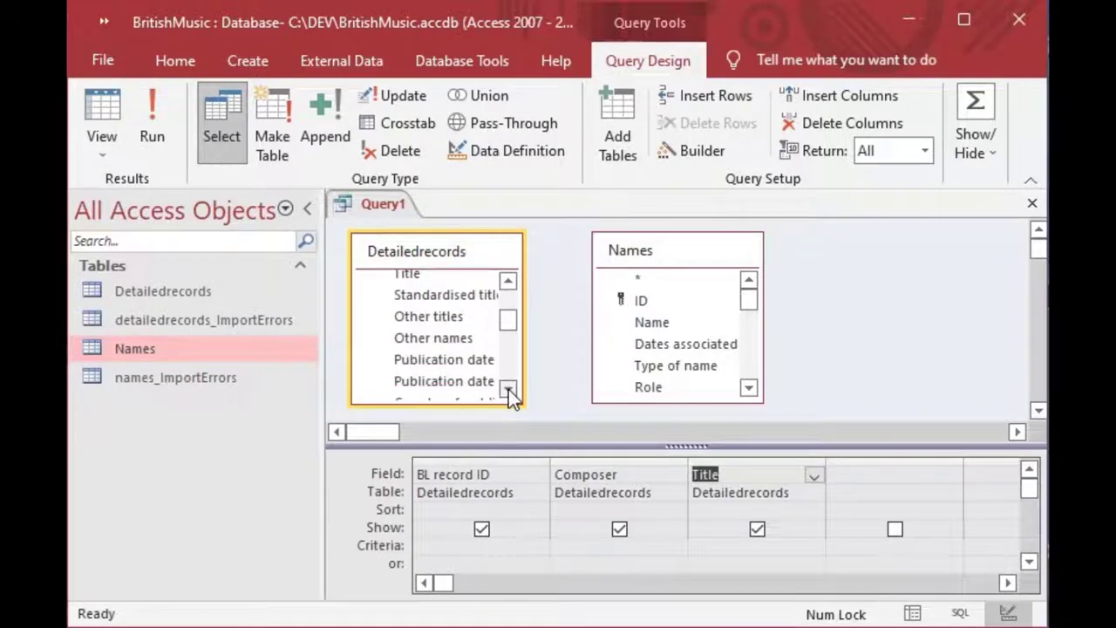
double_click(425, 362)
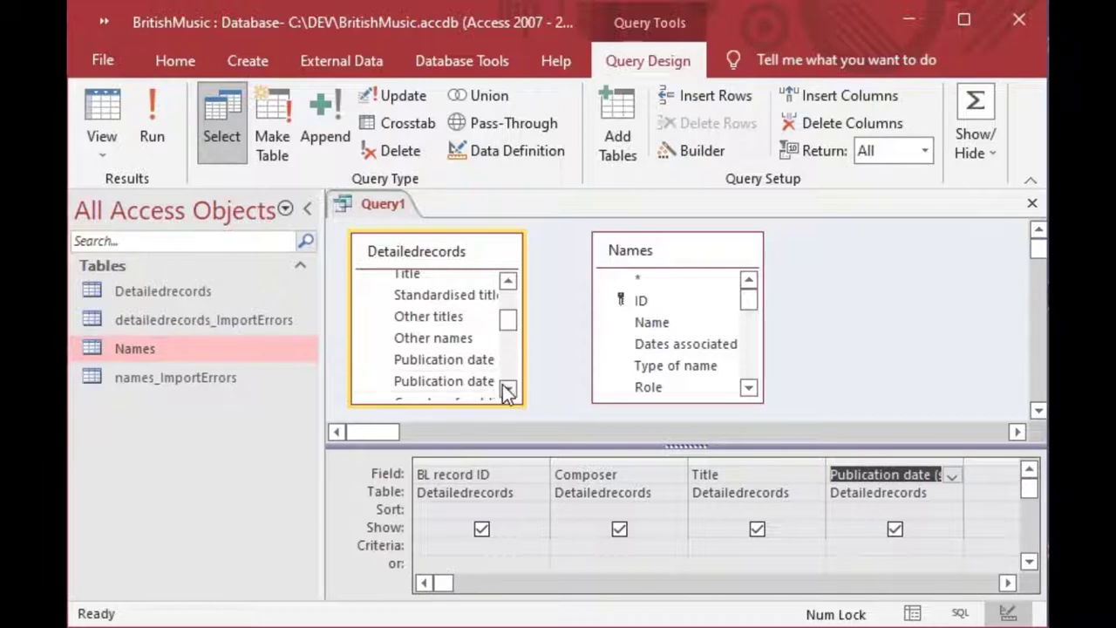
drag(509, 322, 508, 337)
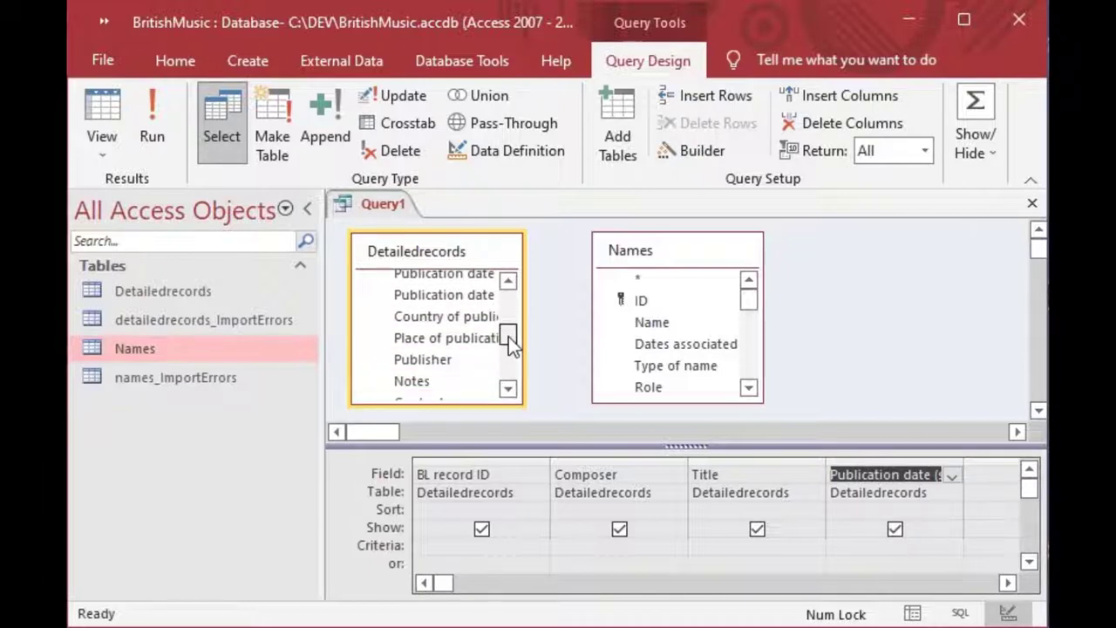
double_click(419, 318)
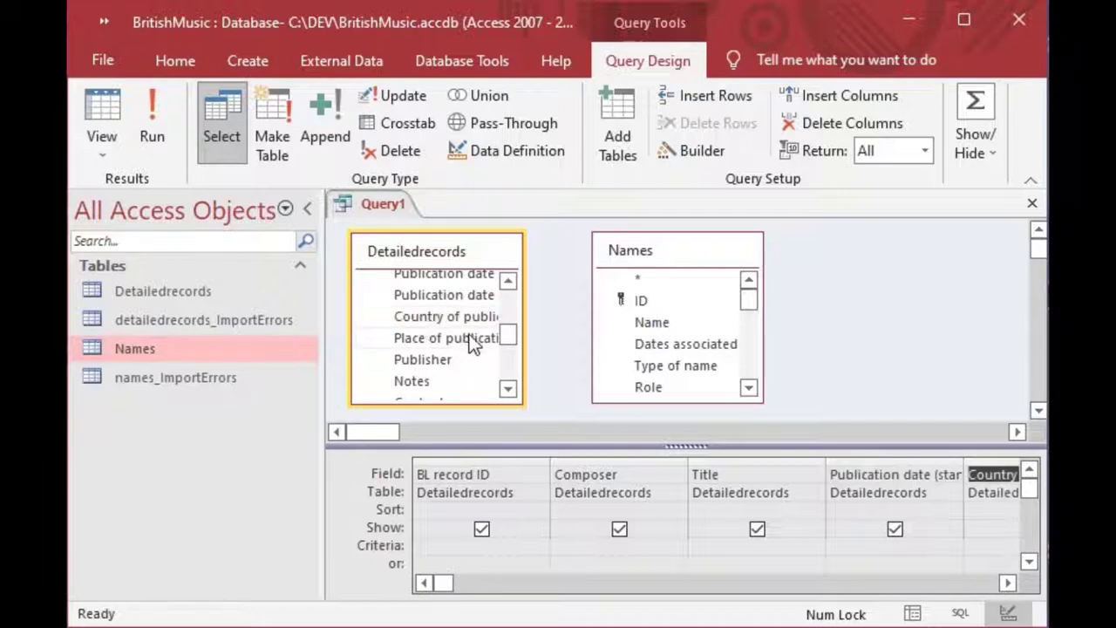
drag(505, 335, 508, 362)
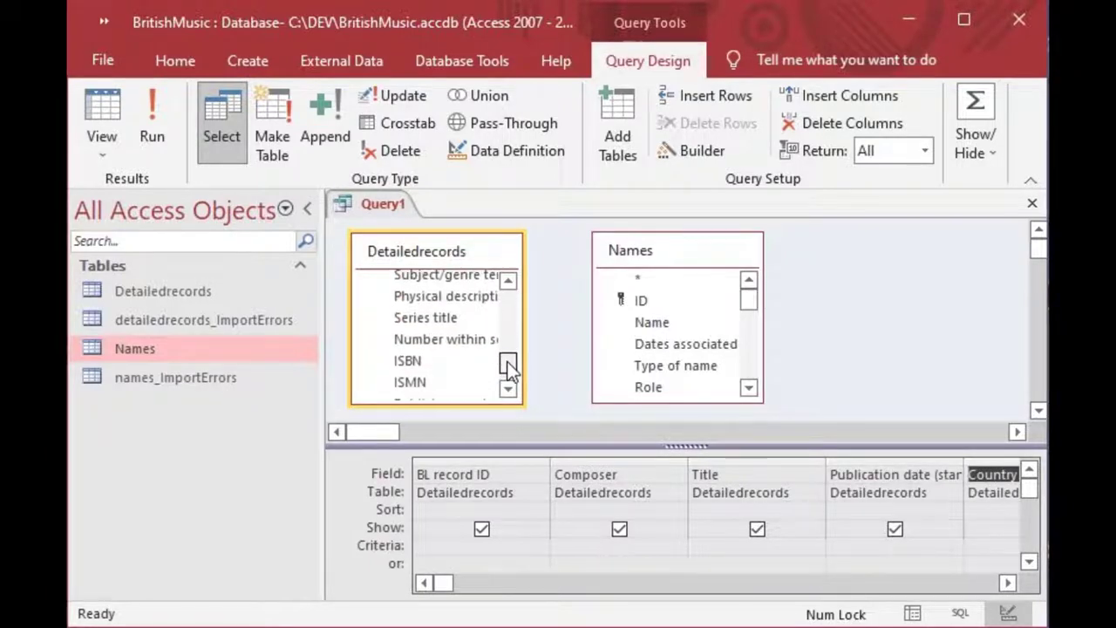
click(412, 365)
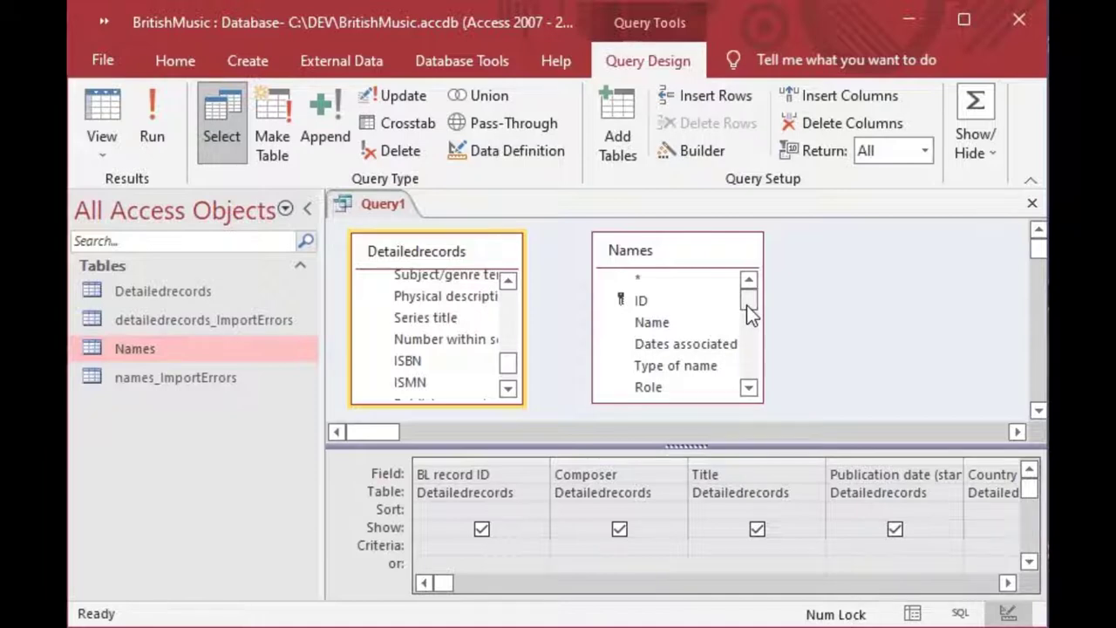
Add the Title and Series title fields from Names to the query
drag(748, 314, 749, 325)
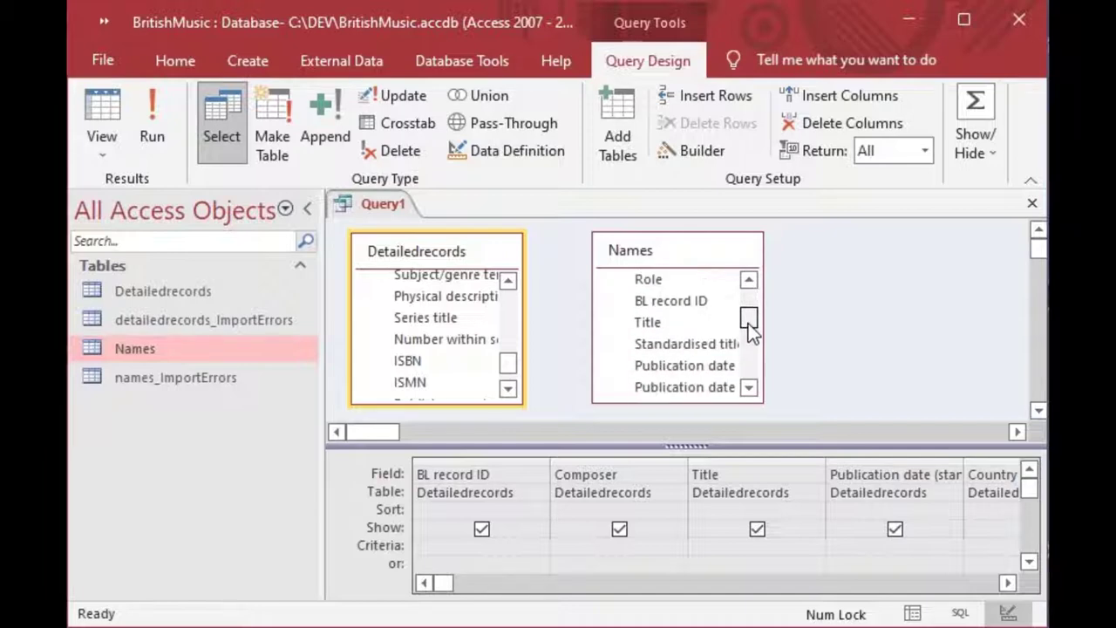
click(646, 328)
double_click(646, 336)
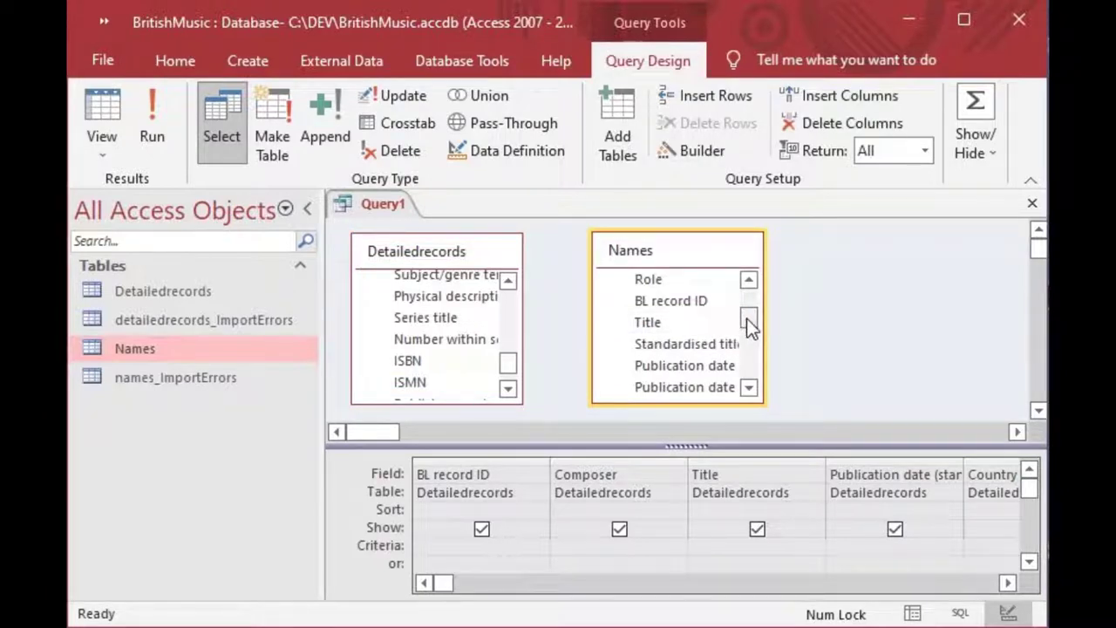
drag(747, 318, 734, 360)
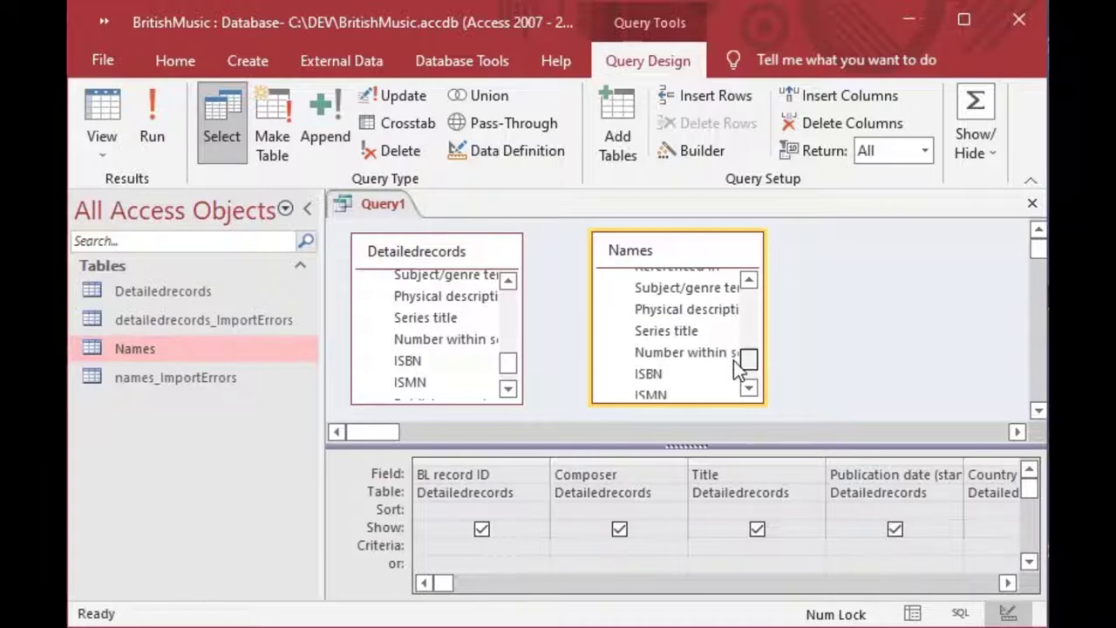
double_click(669, 335)
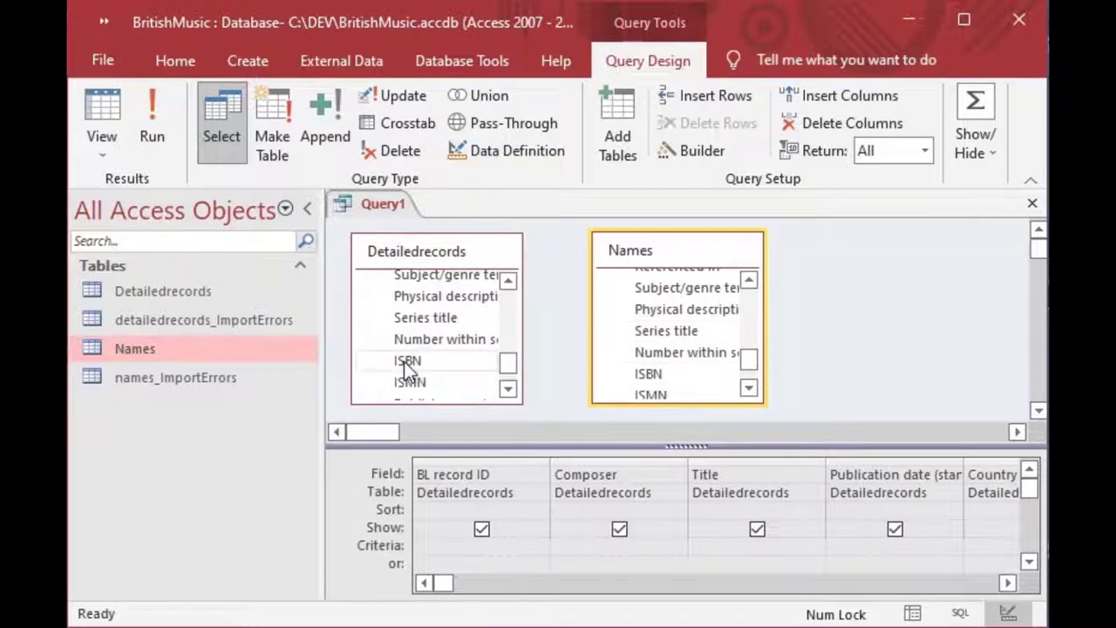
Join Detailedrecords and Names on their ISBN fields and on their Publication date fields
drag(403, 361, 649, 328)
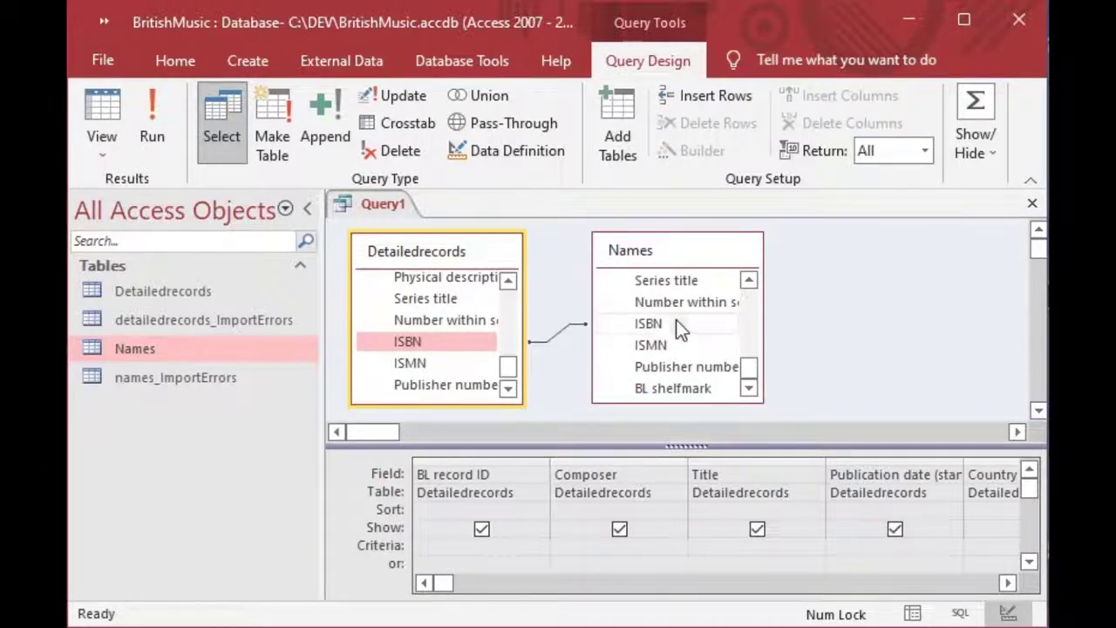
click(751, 285)
click(751, 284)
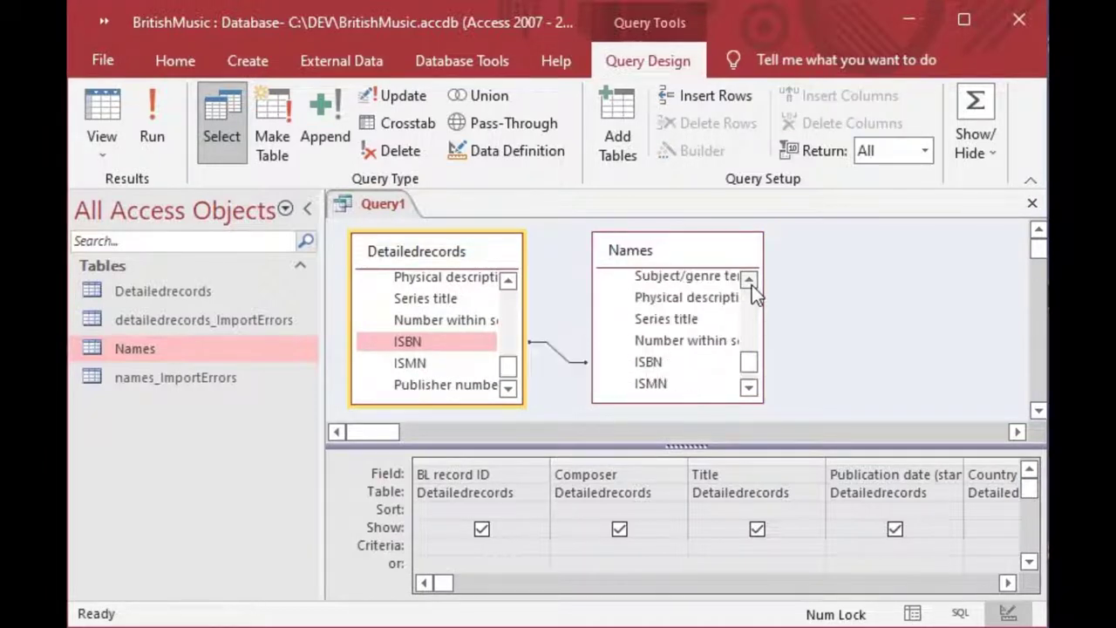
scroll(683, 318, up, 2)
scroll(683, 318, up, 1)
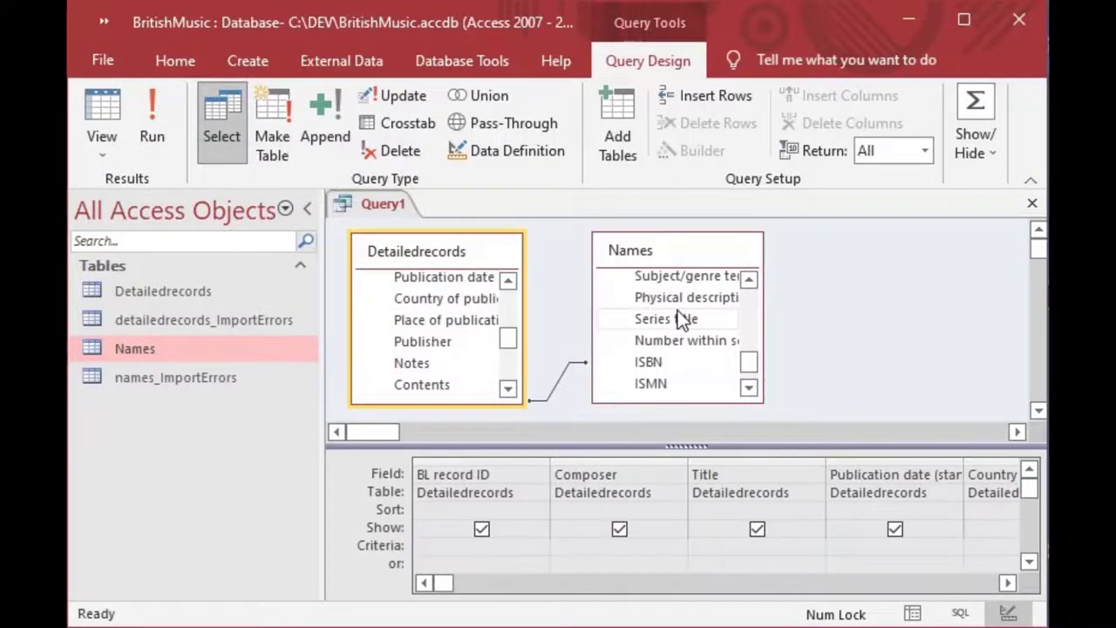
scroll(448, 309, up, 1)
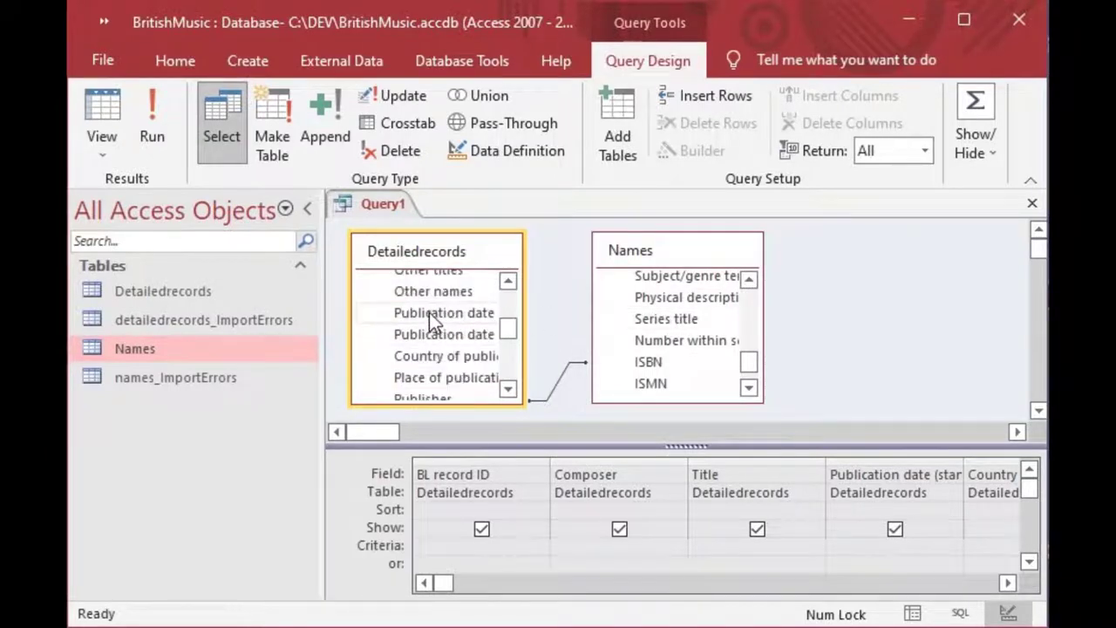
click(432, 311)
scroll(694, 343, up, 3)
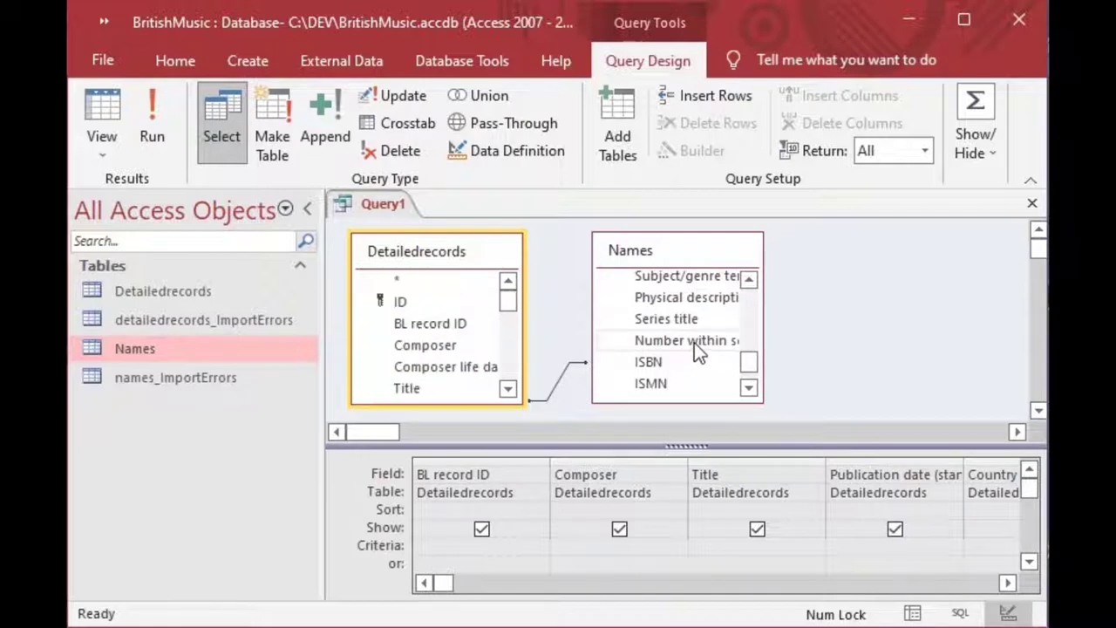
scroll(694, 343, down, 3)
scroll(752, 288, up, 4)
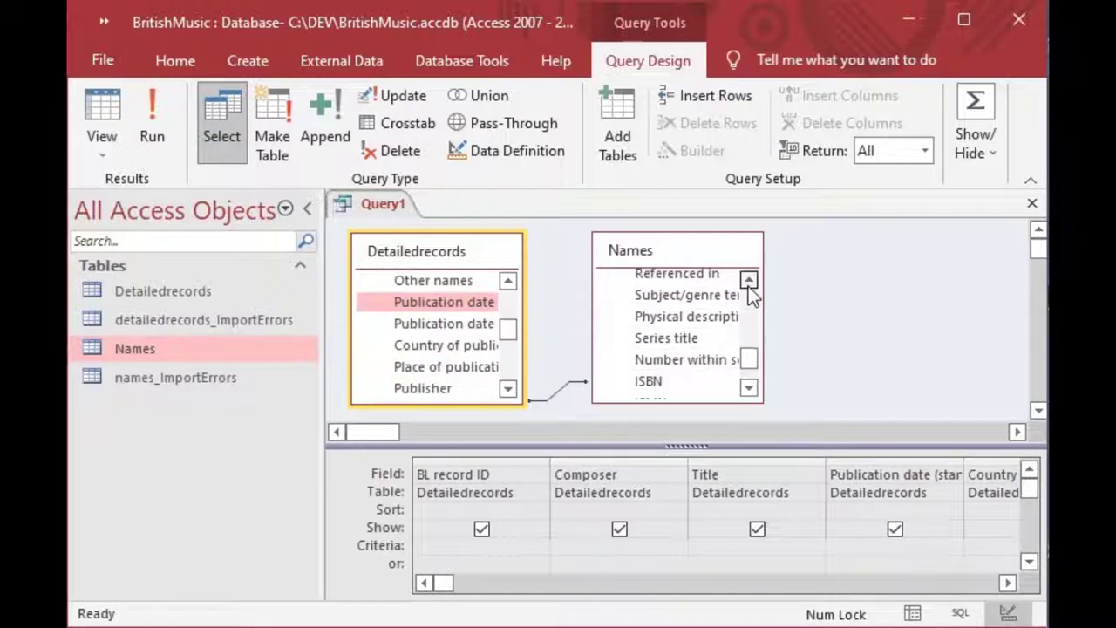
drag(444, 324, 685, 344)
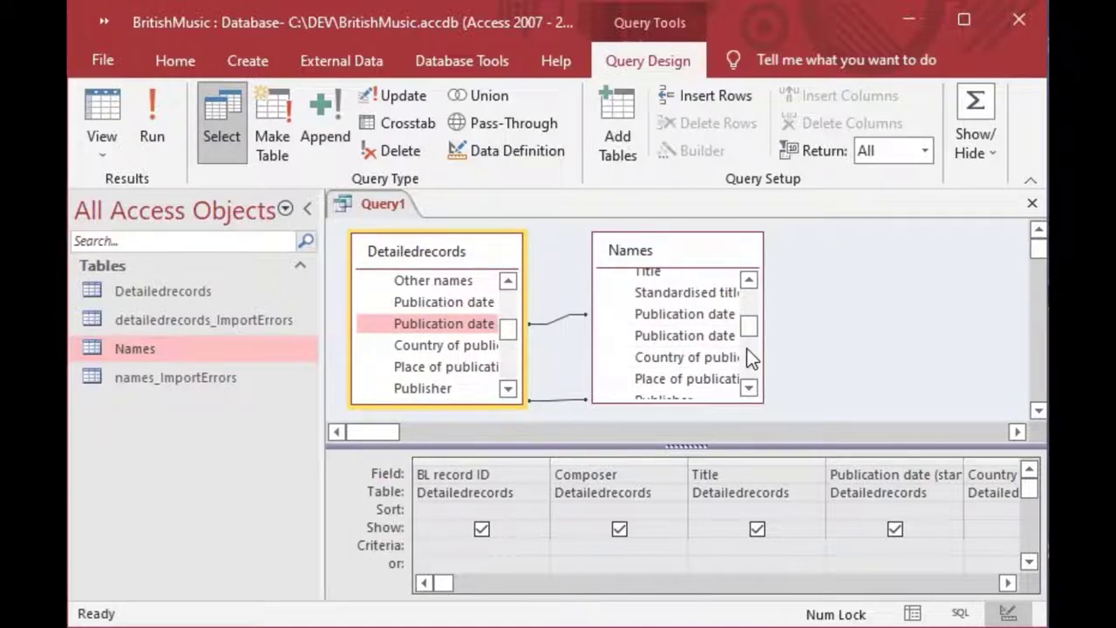
Save the query under the name Matching ISBN
click(627, 255)
click(428, 253)
key(ctrl+s)
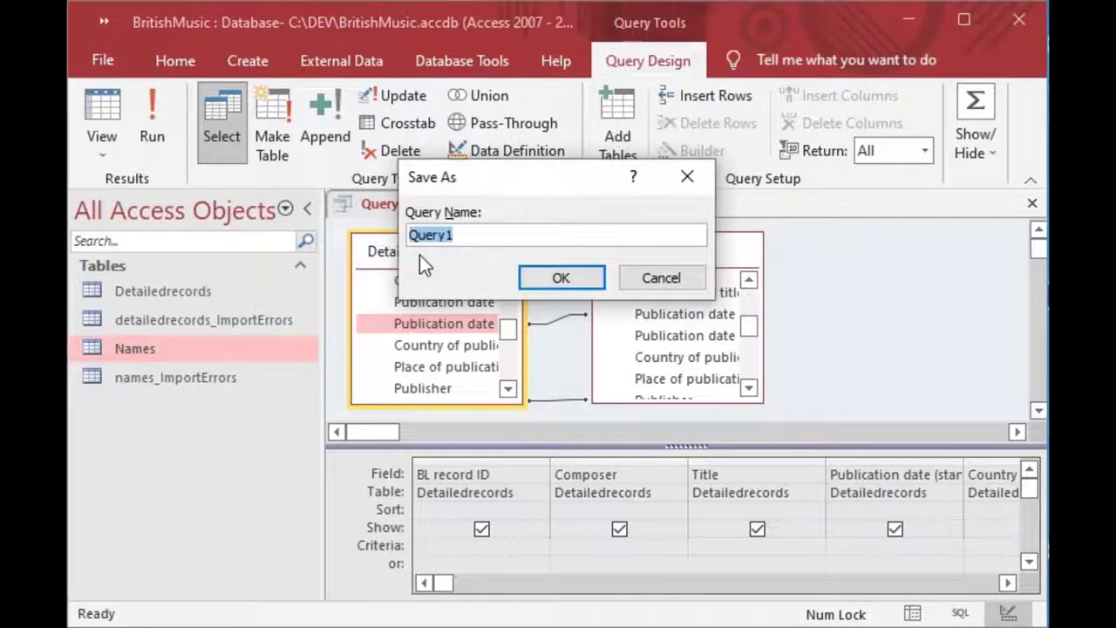
text(Matc)
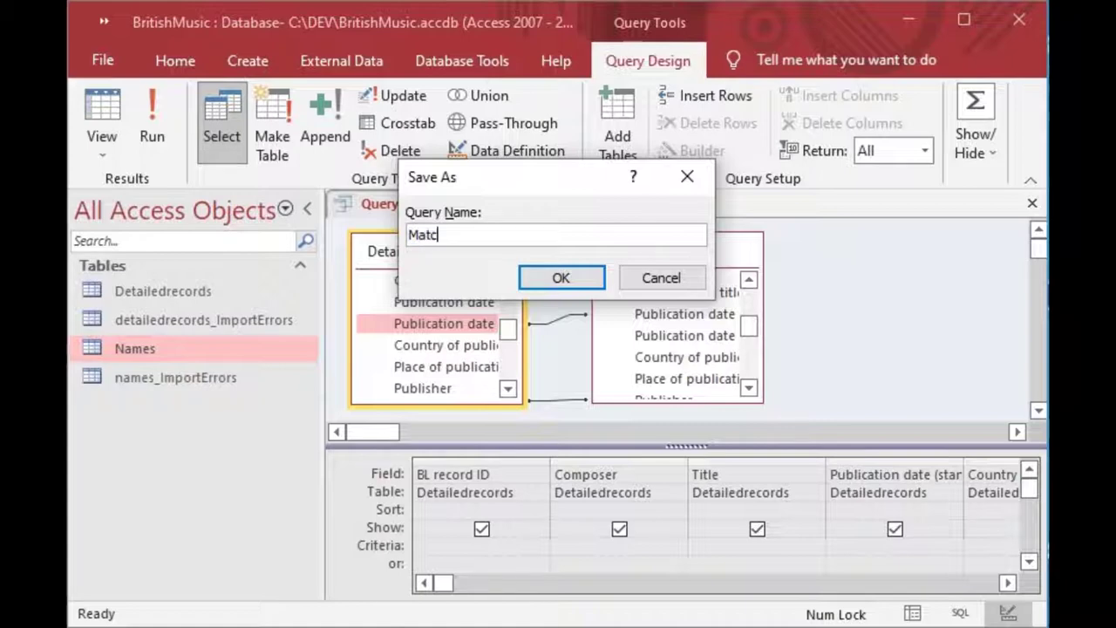
text(hing ISB)
text(N)
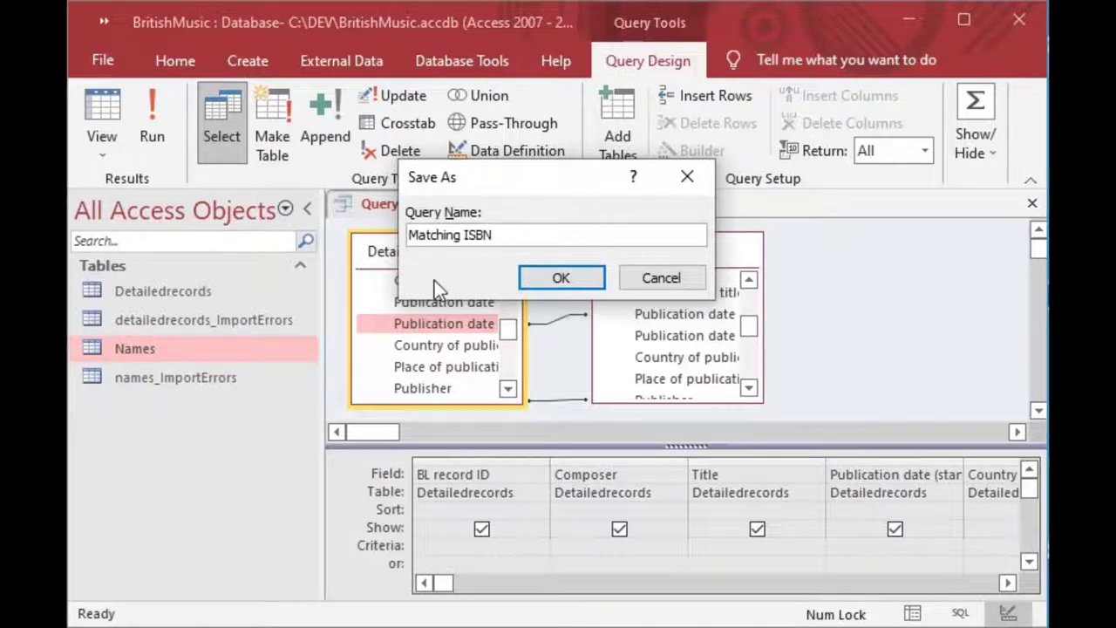
click(567, 279)
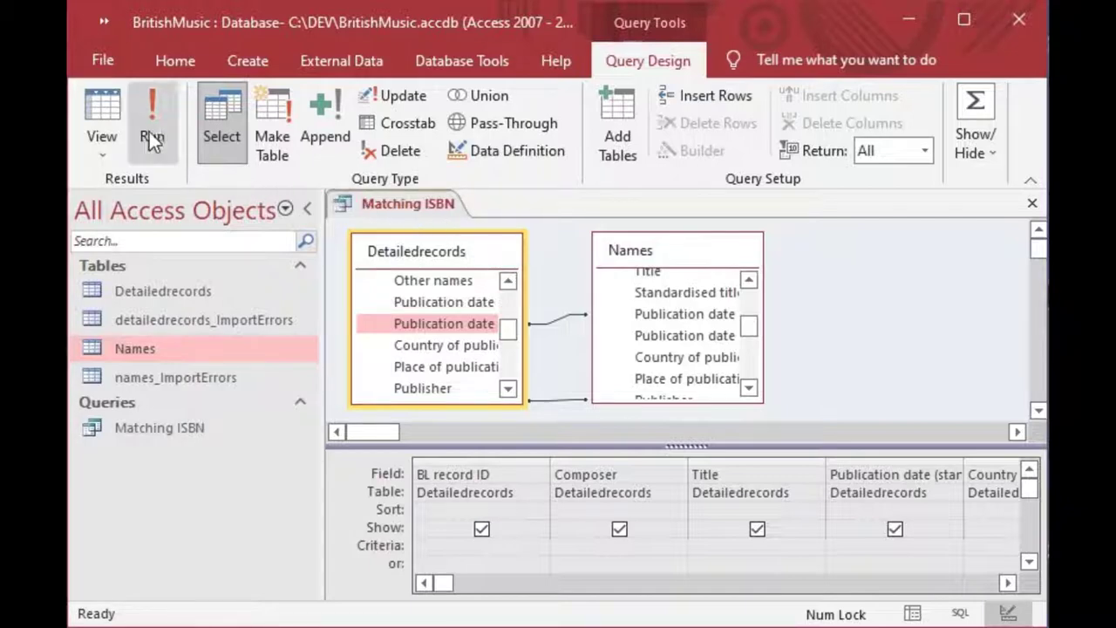
Show the query's results as a datasheet and widen the Names.Title column so its titles can be read
click(96, 104)
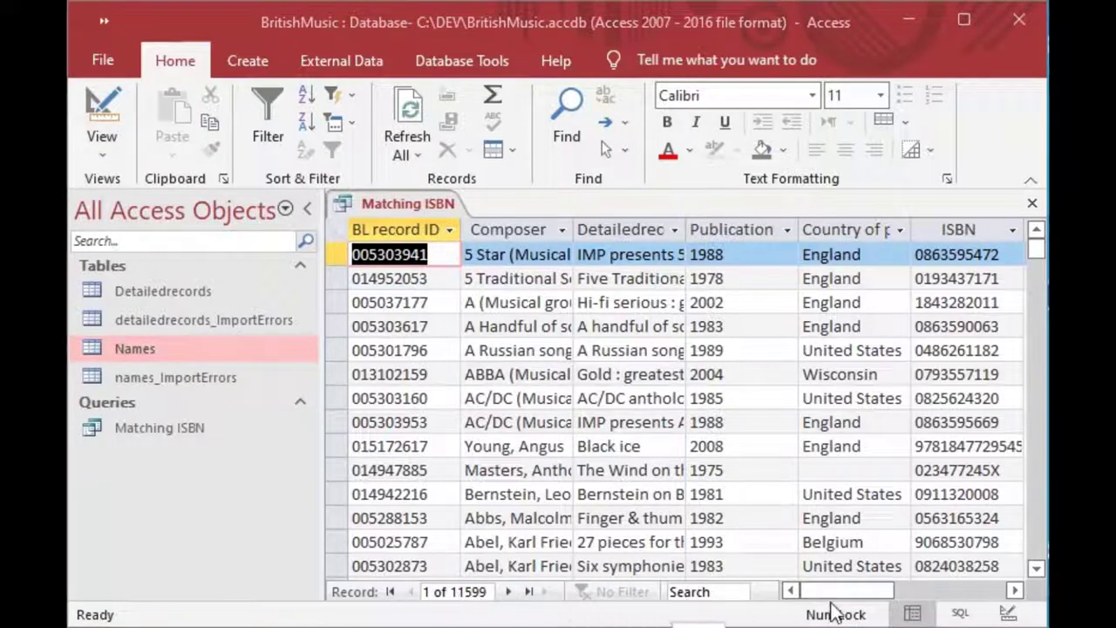
click(1013, 591)
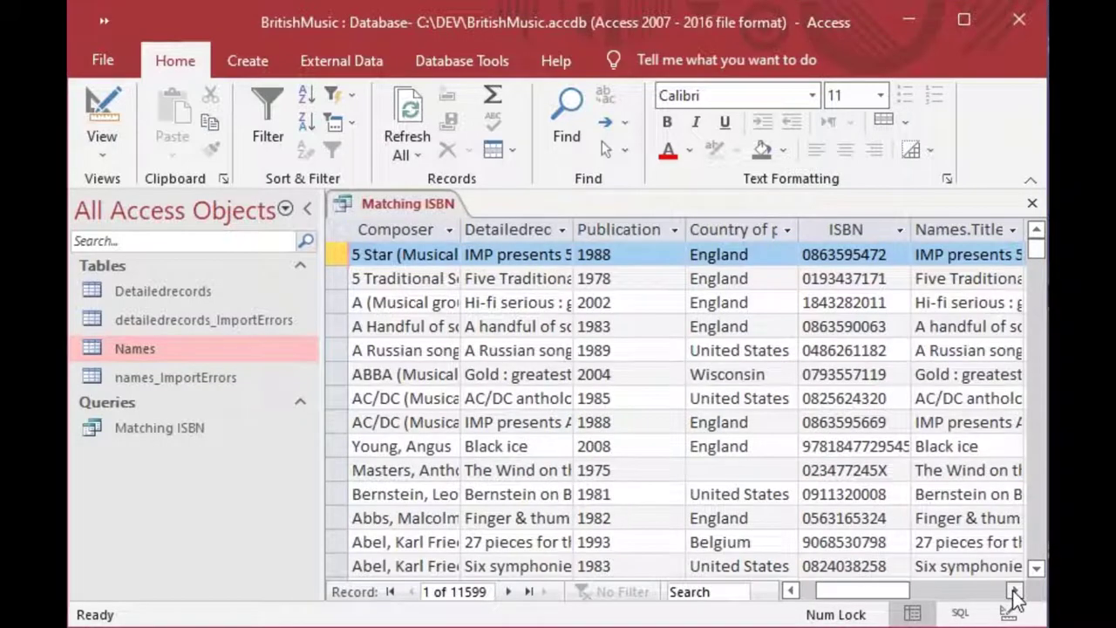
click(1014, 590)
click(1013, 590)
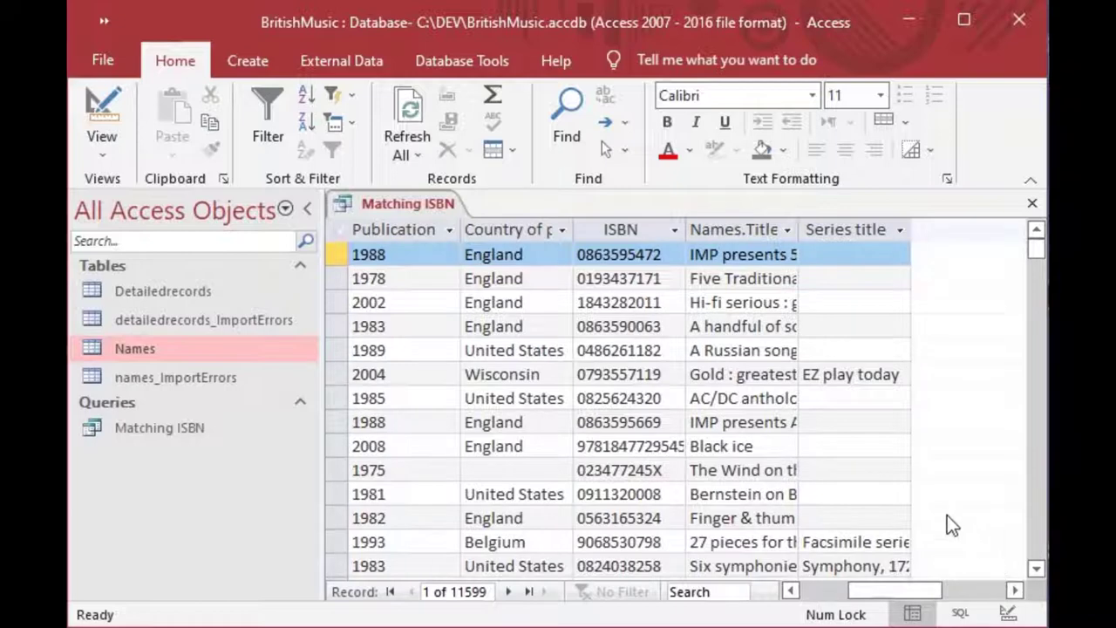
drag(797, 229, 980, 237)
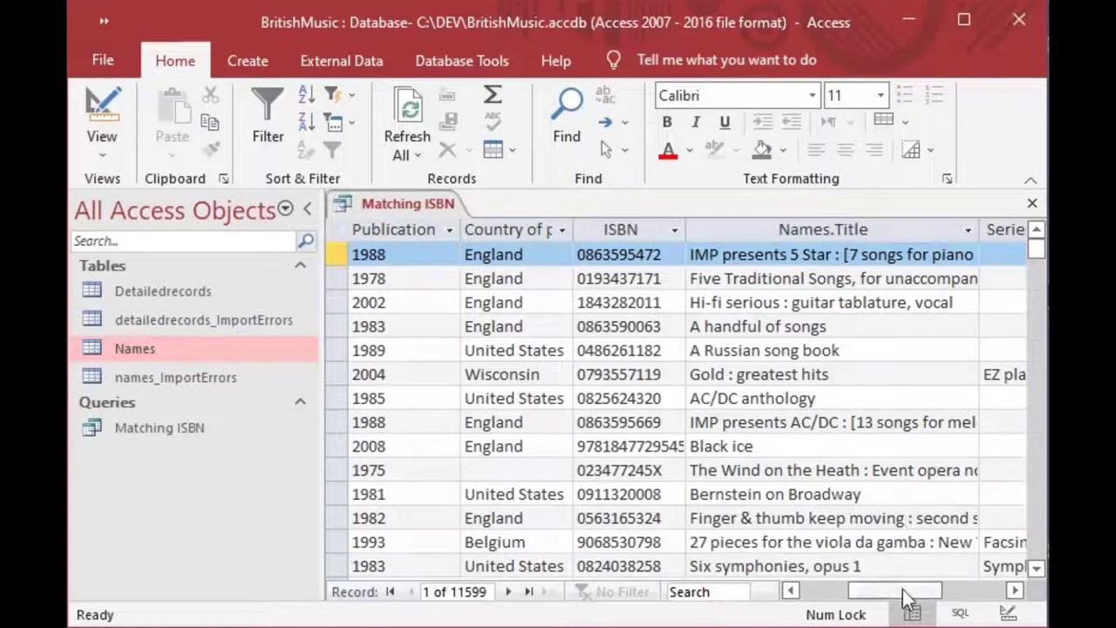
Compare the titles from Detailedrecords and Names in the query results and browse further down the matching records
mouse_move(903, 590)
mouse_down()
mouse_move(884, 591)
mouse_move(888, 600)
mouse_up()
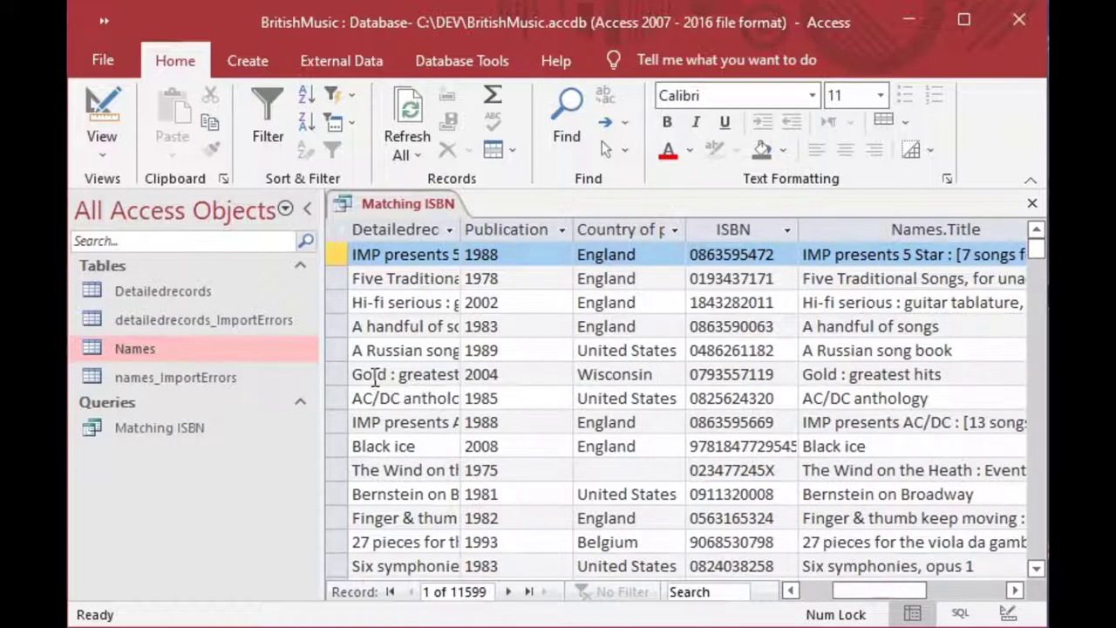
drag(375, 375, 459, 375)
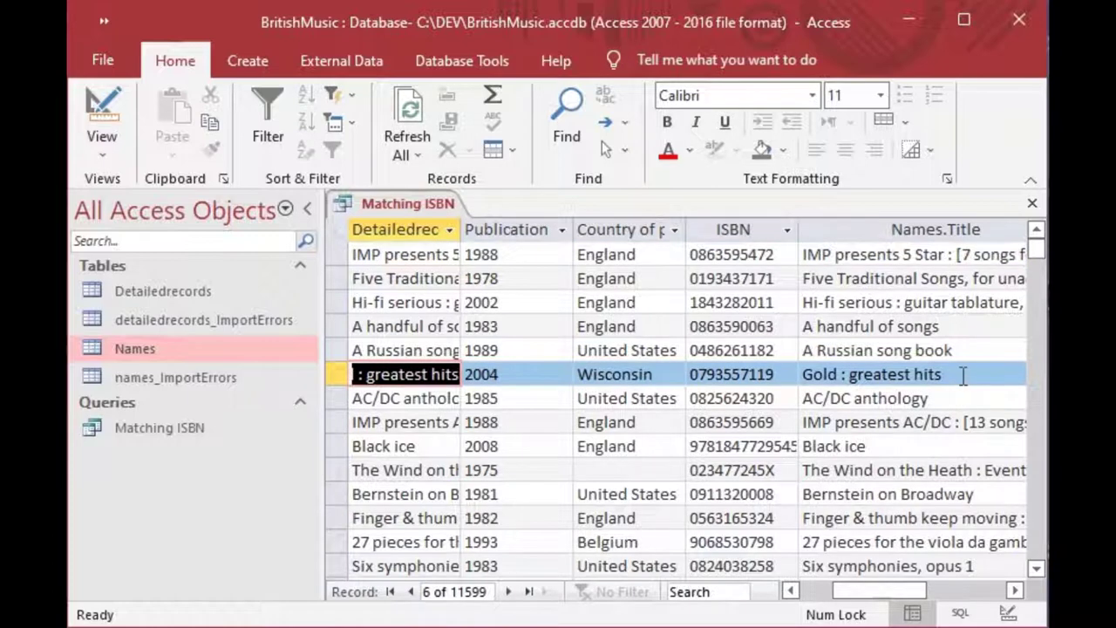
drag(963, 375, 631, 369)
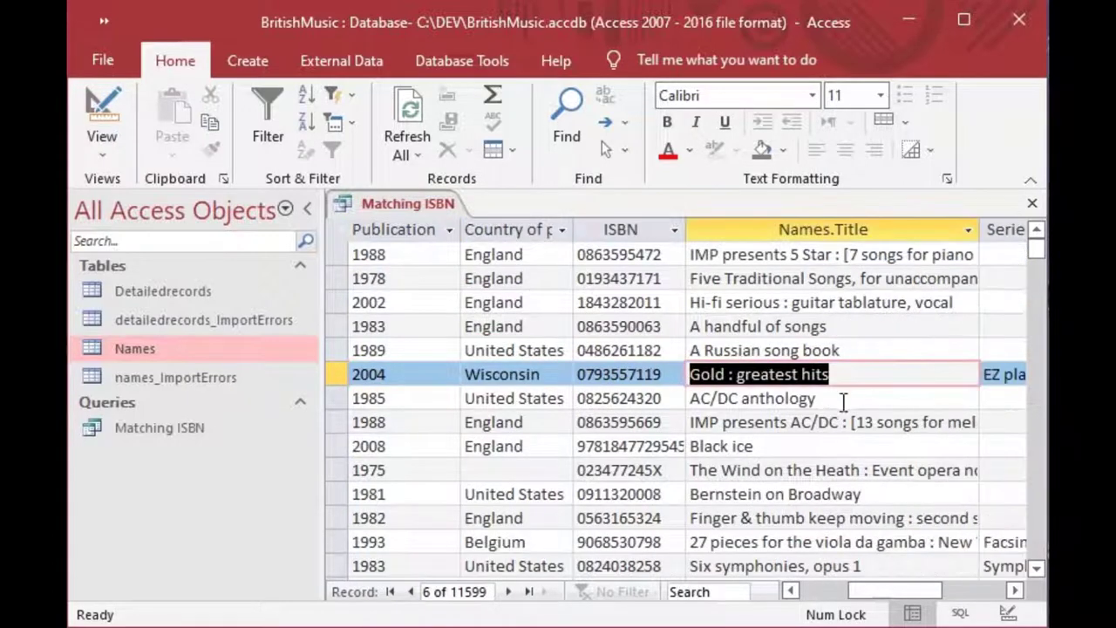
drag(843, 401, 646, 397)
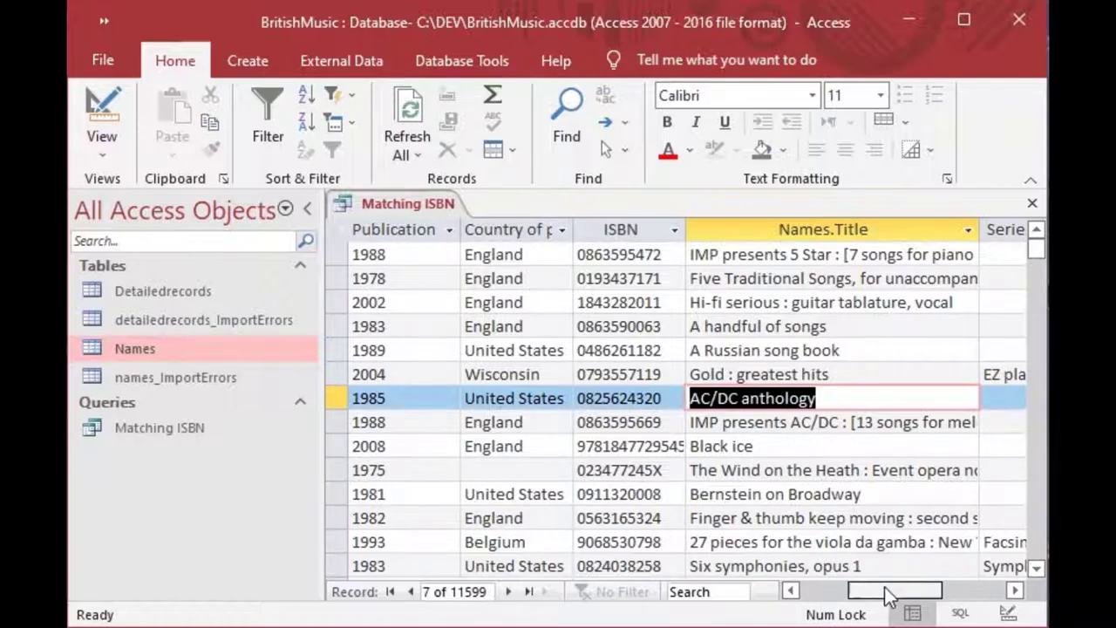
drag(885, 589, 824, 596)
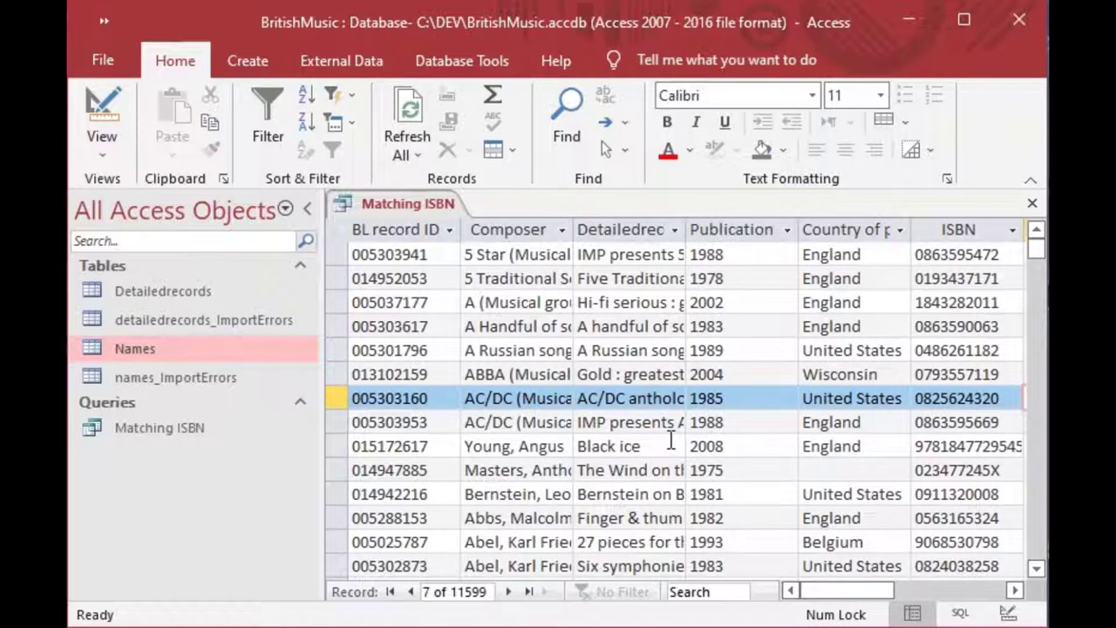
scroll(669, 436, down, 1)
scroll(669, 436, down, 6)
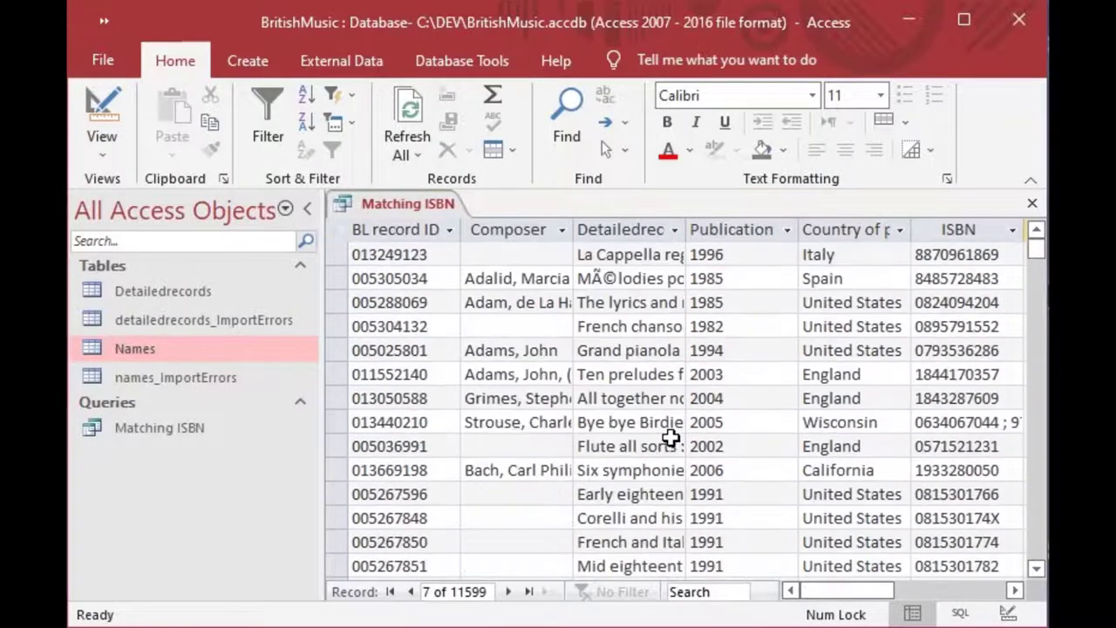
scroll(669, 436, down, 8)
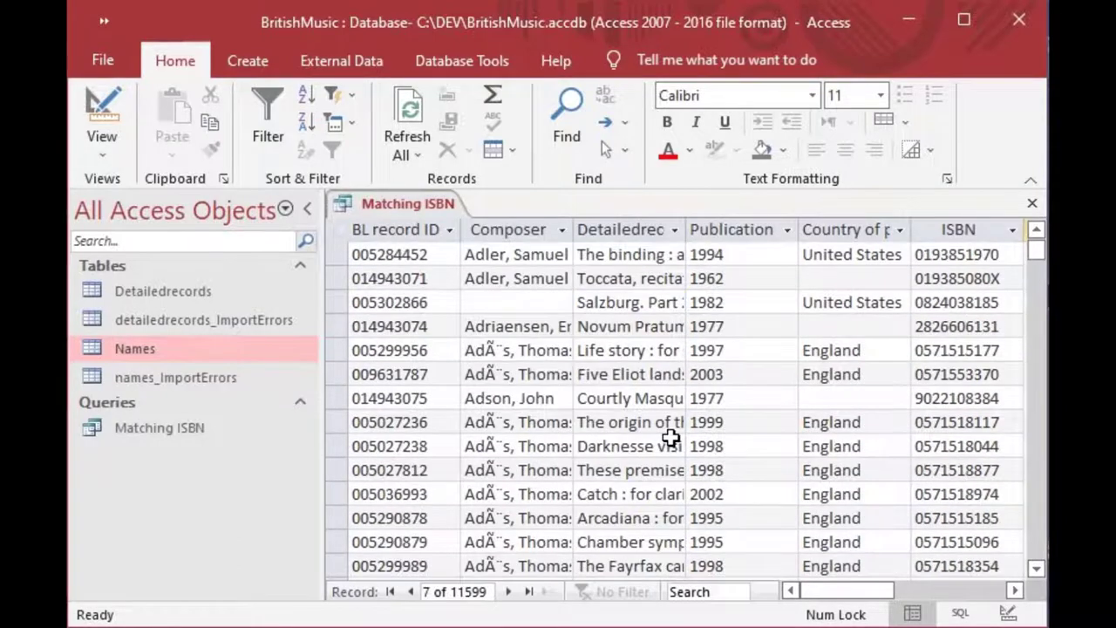
scroll(669, 438, down, 6)
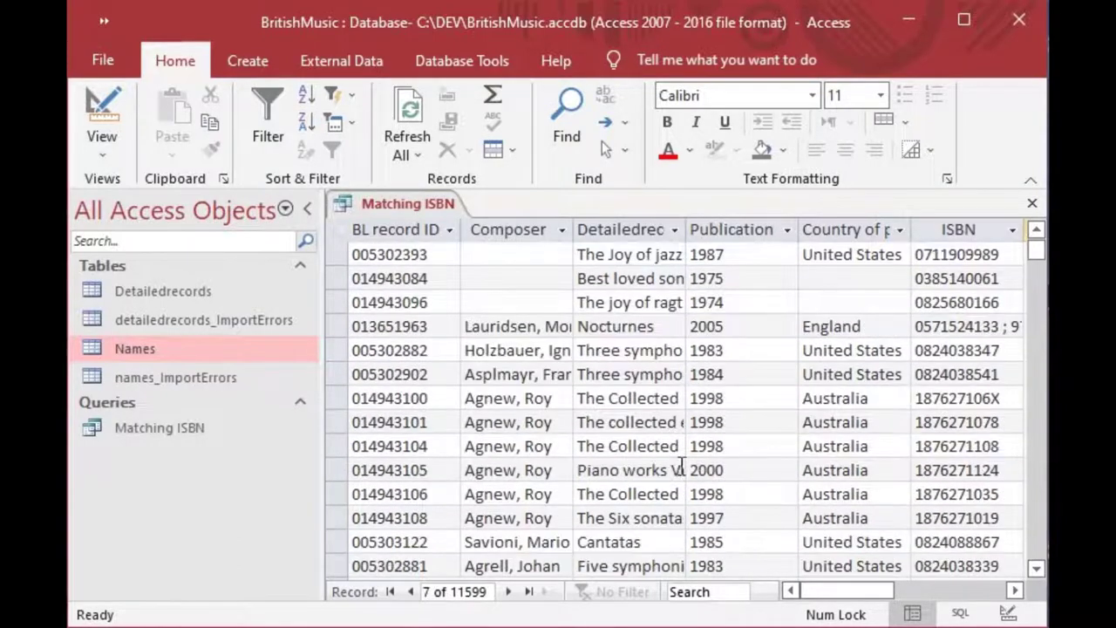
Close the Matching ISBN query and save its layout changes
click(1033, 206)
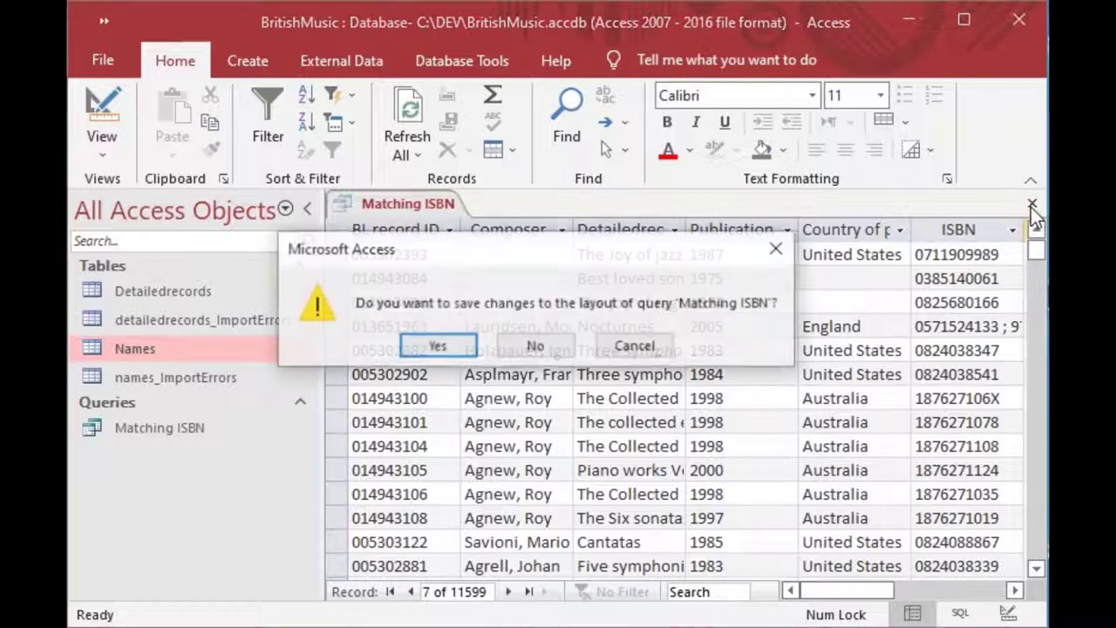
click(448, 346)
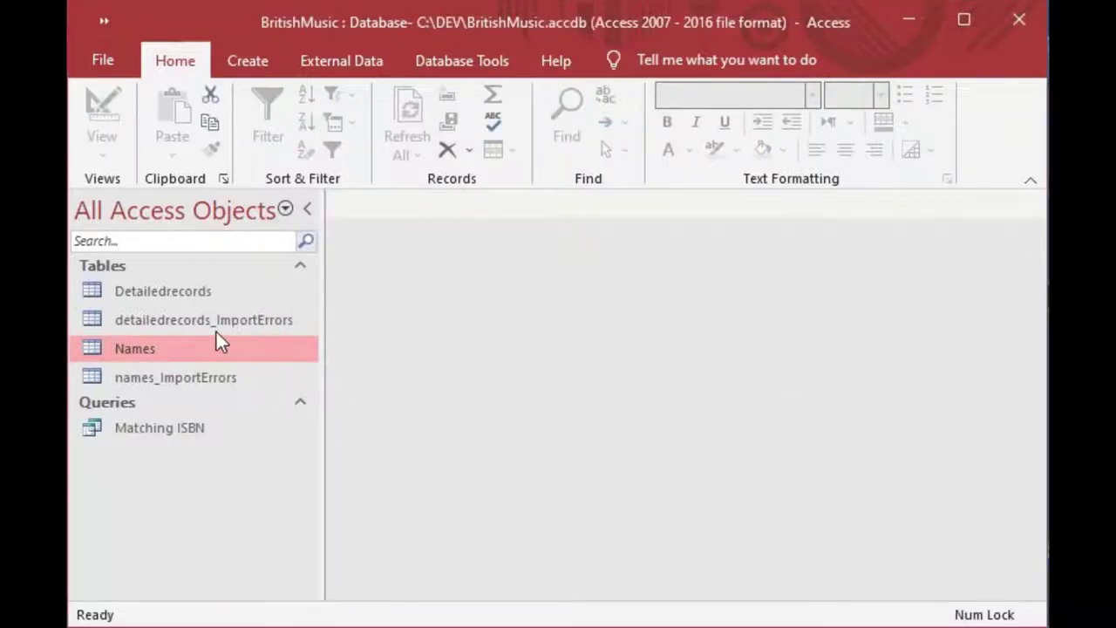
Open the Detailedrecords table in design view and examine its indexes, starting with the BL record ID index
right_click(93, 297)
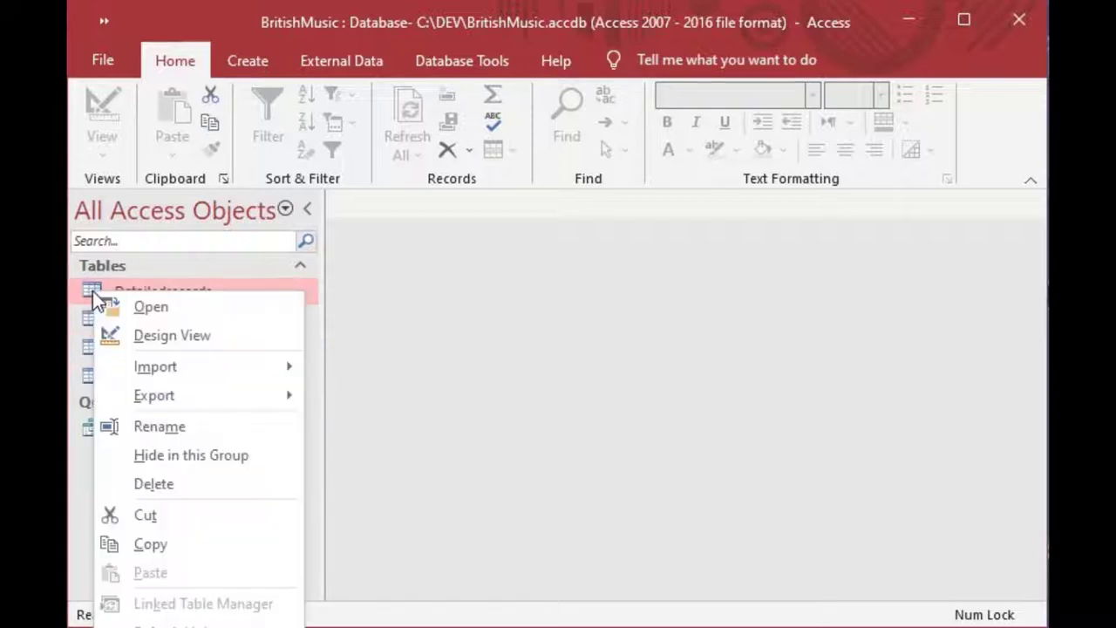
click(161, 338)
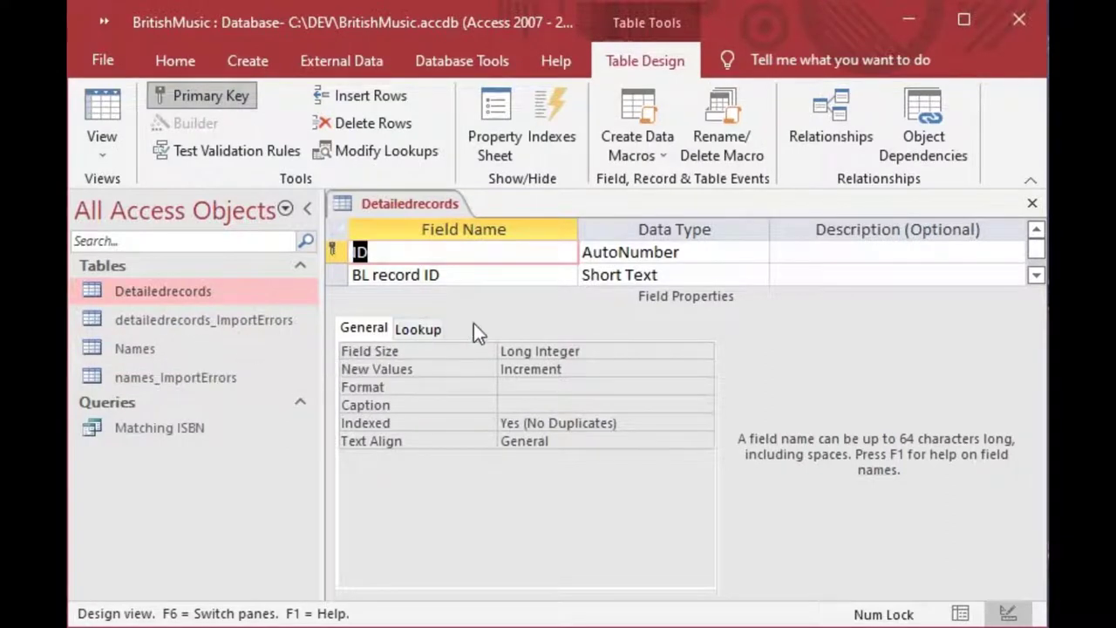
click(565, 129)
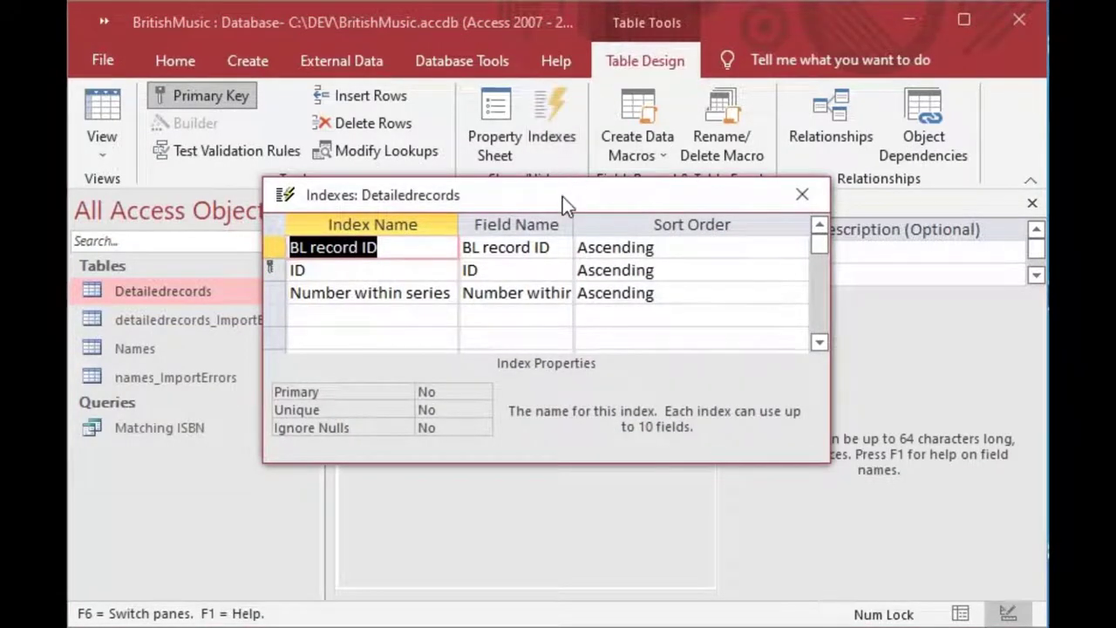
mouse_move(563, 203)
mouse_down()
mouse_move(591, 218)
mouse_move(579, 200)
mouse_up()
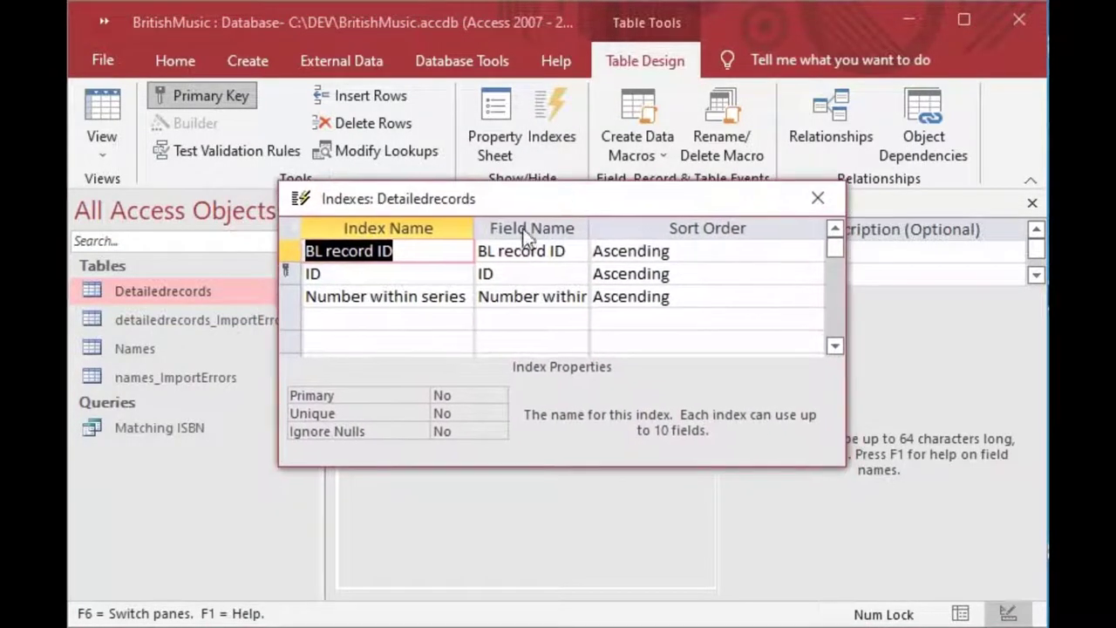
click(431, 255)
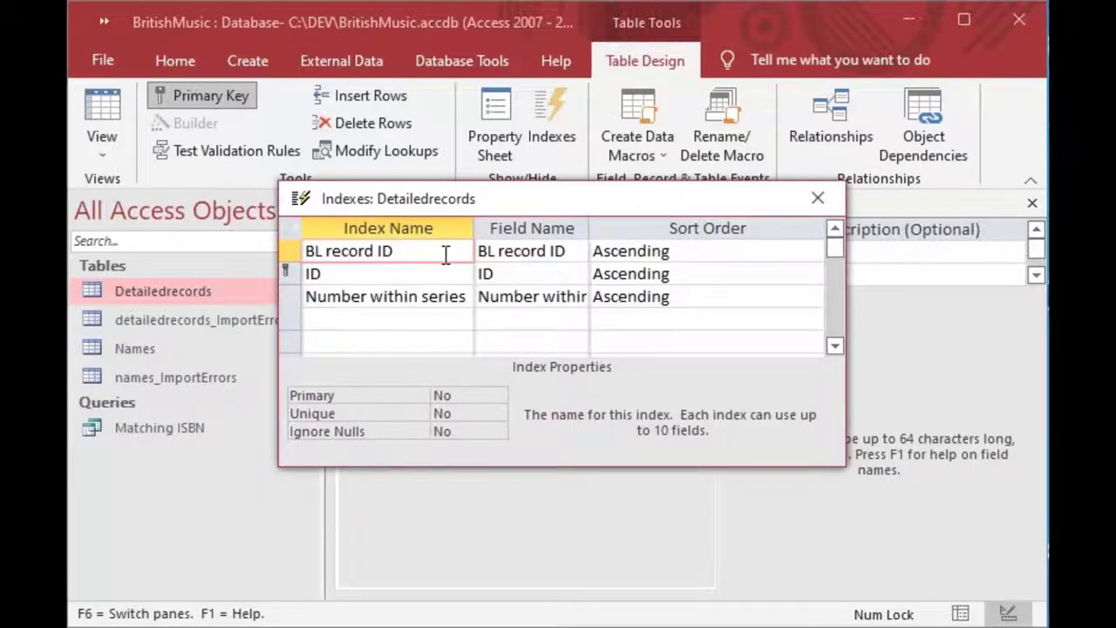
drag(444, 252, 232, 242)
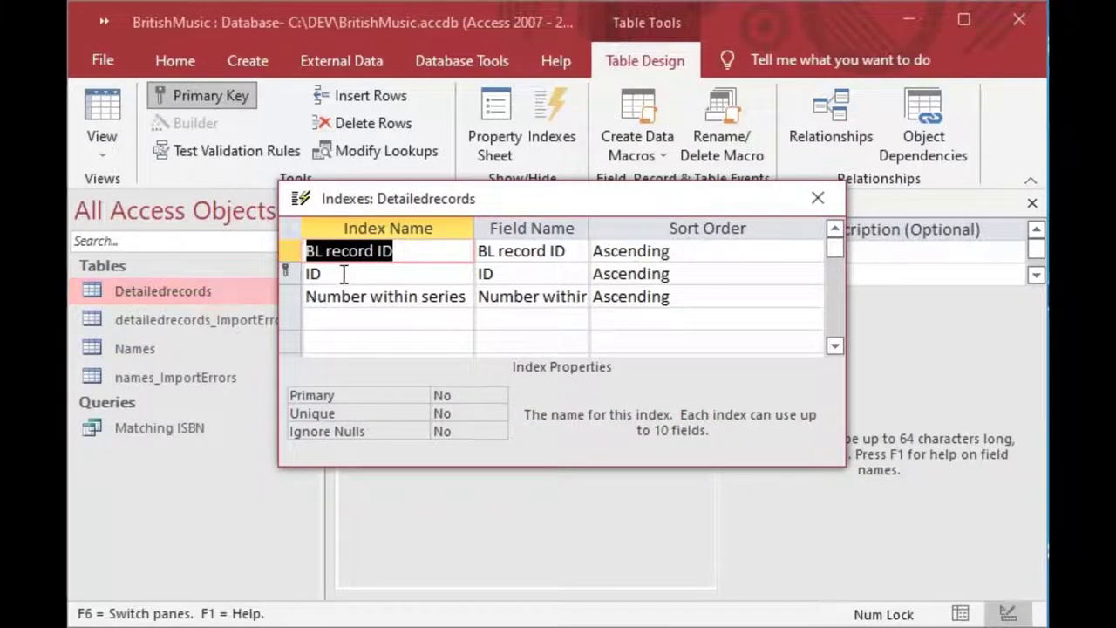
Review the existing ID and Number within series indexes and add an ISBNYear index on the ISBN field, sorted ascending
click(307, 273)
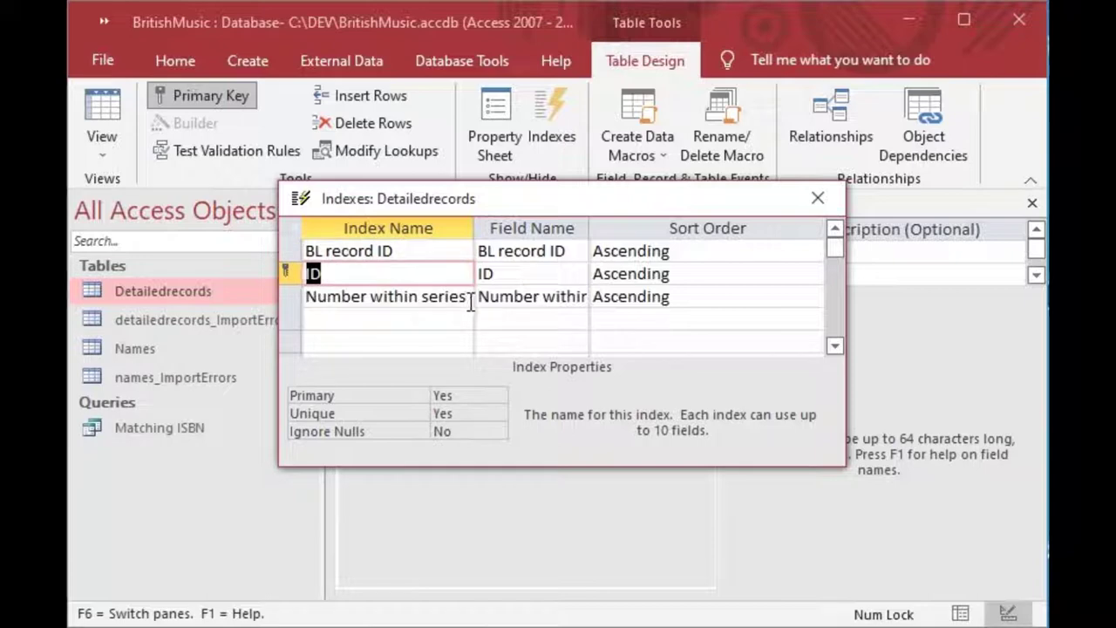
drag(467, 296, 291, 290)
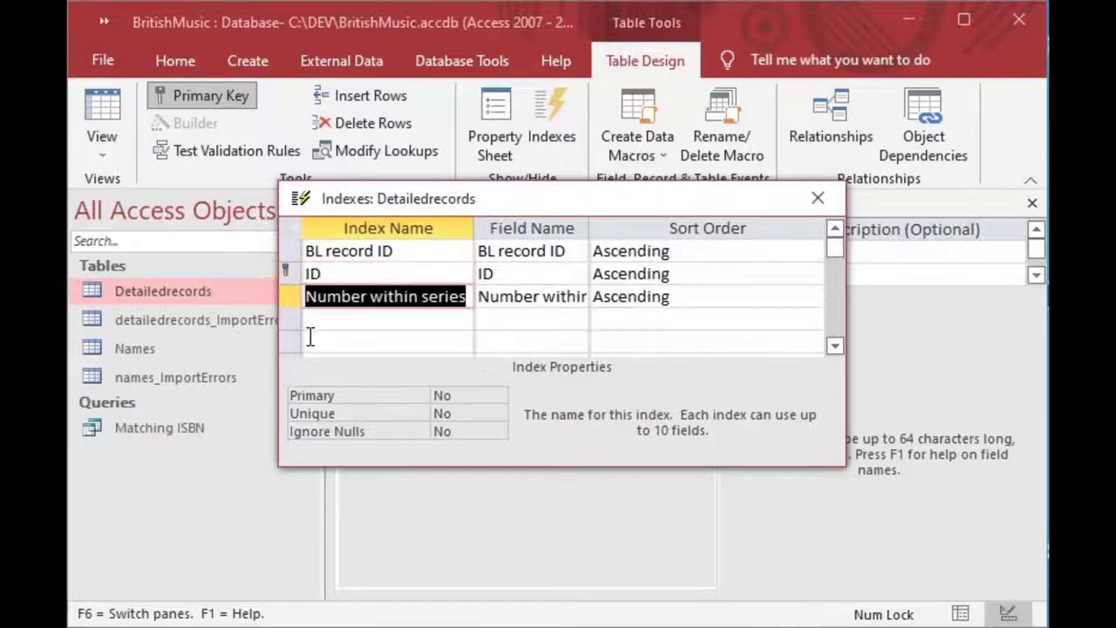
click(348, 320)
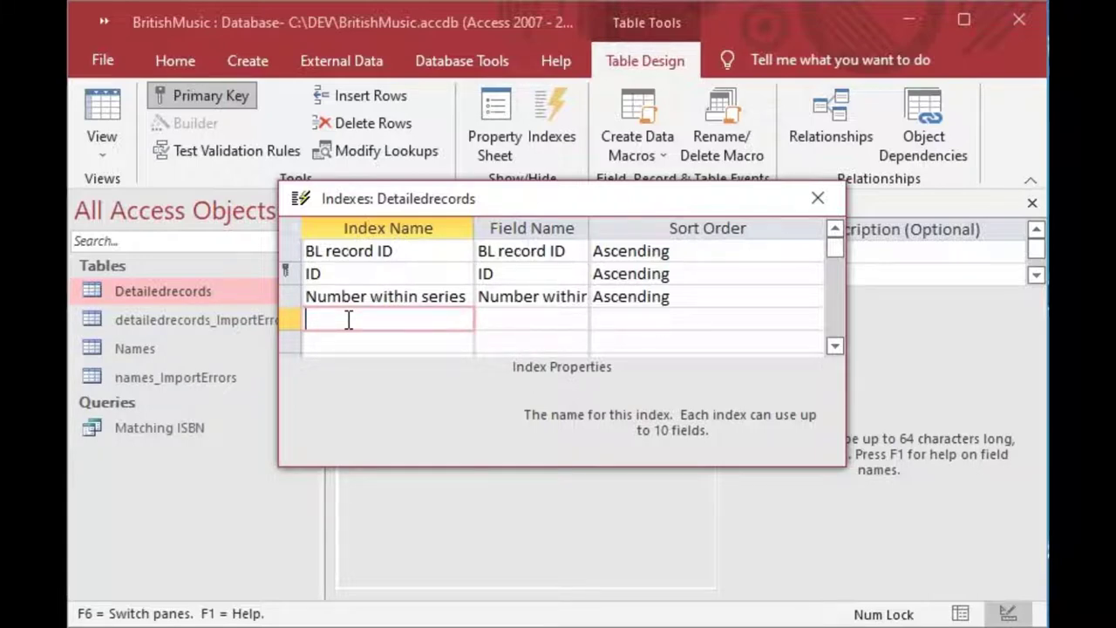
text(ISBNYear)
key(Tab)
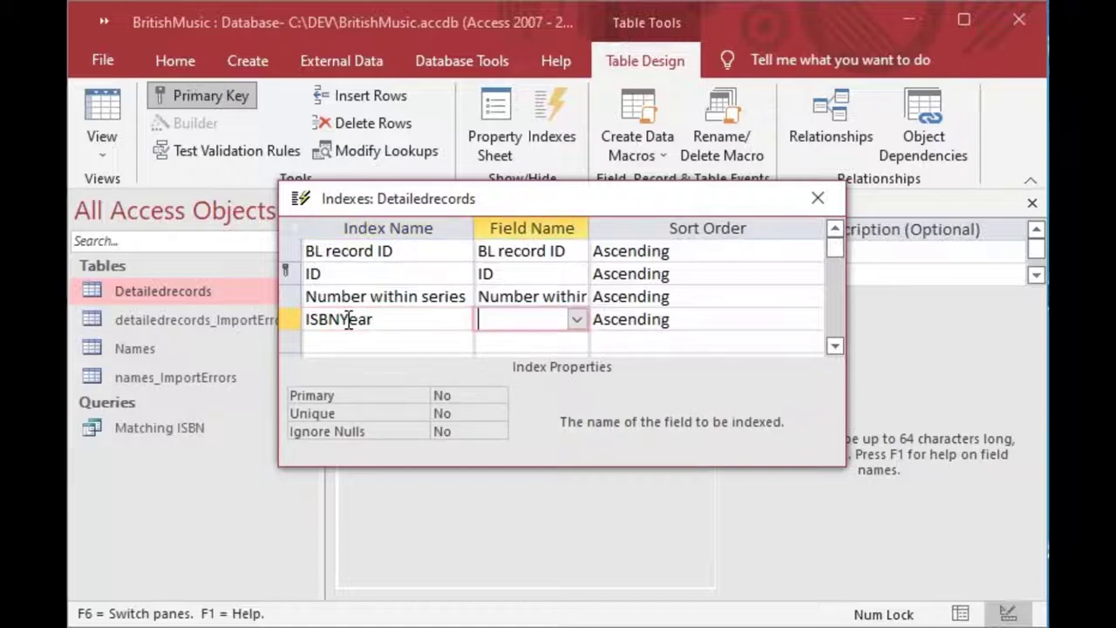
text(isbN)
key(Tab)
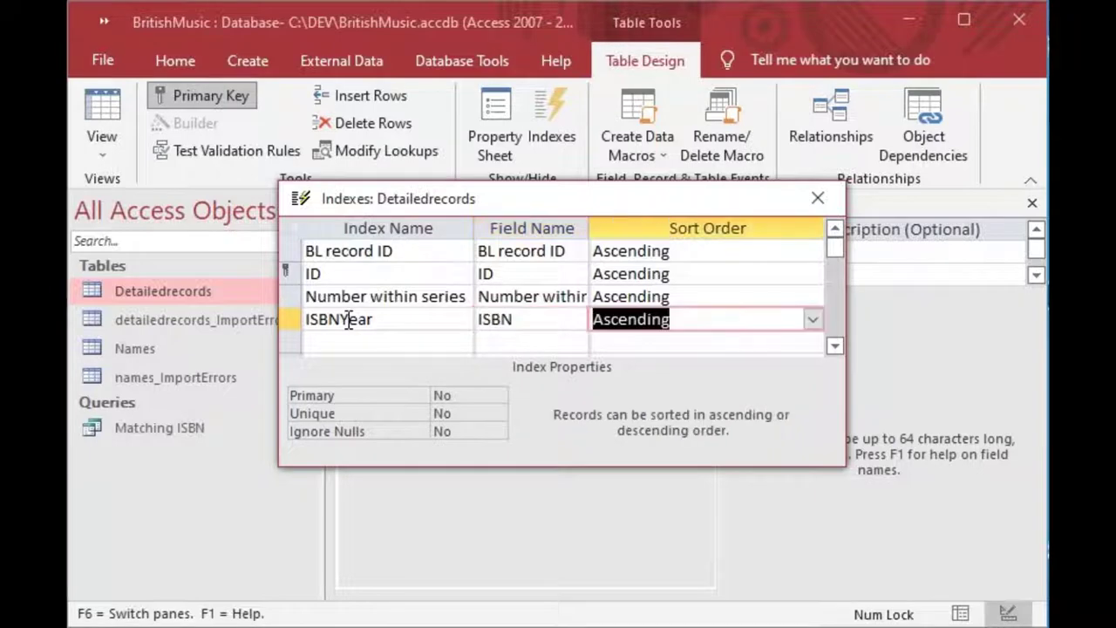
key(Tab)
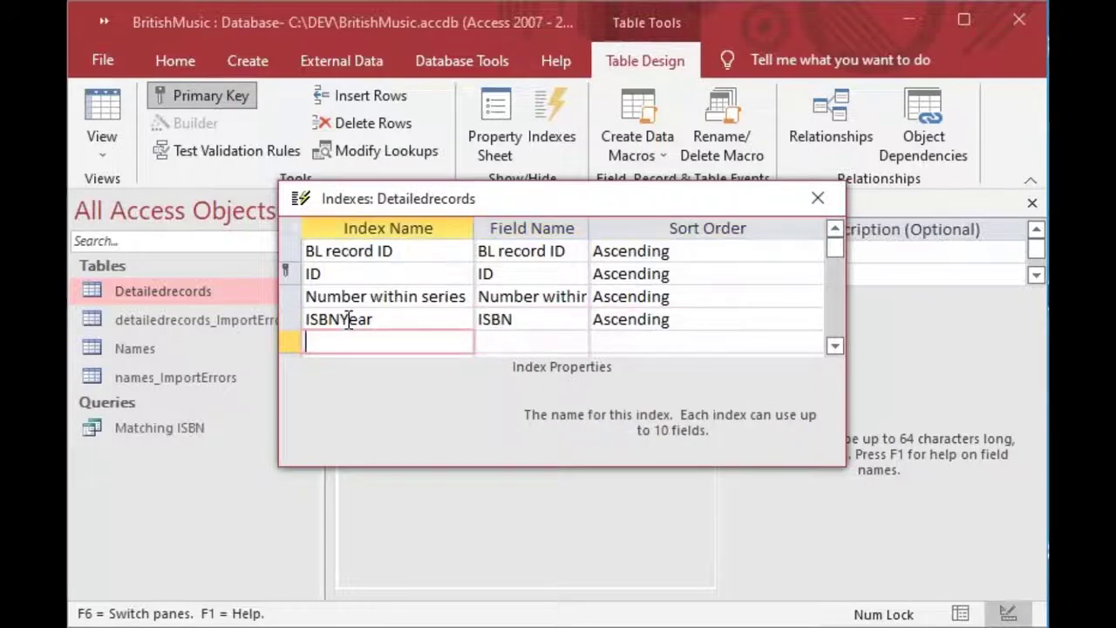
Add Publication date (standardised) as the ISBNYear index's second ascending field, widening the Field Name column, and close the Detailedrecords index list
key(Tab)
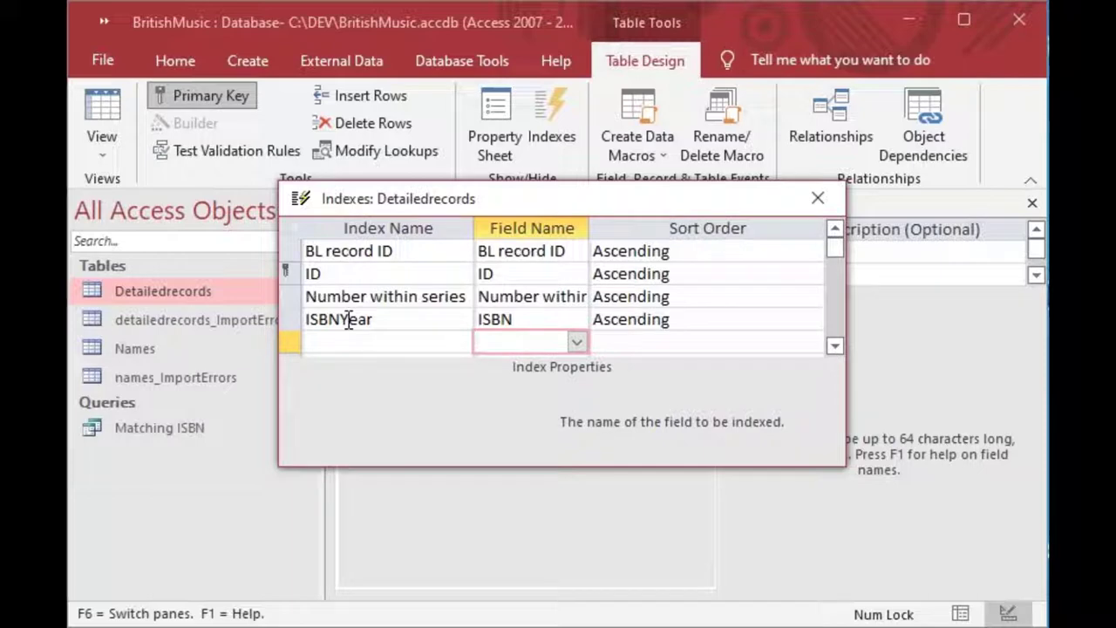
text(pu)
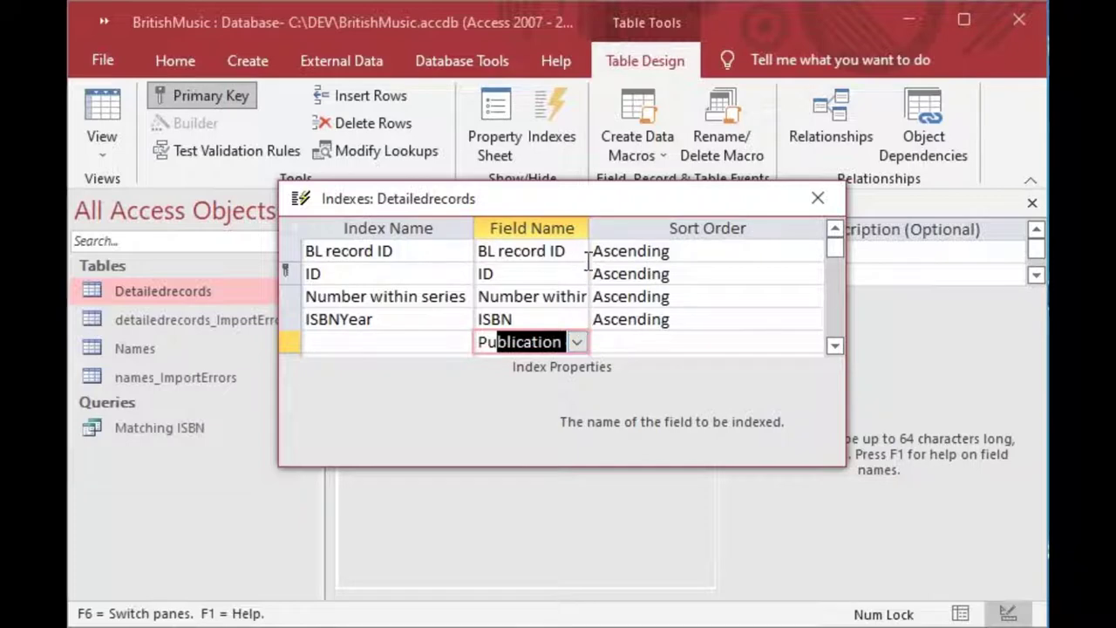
drag(587, 225, 695, 242)
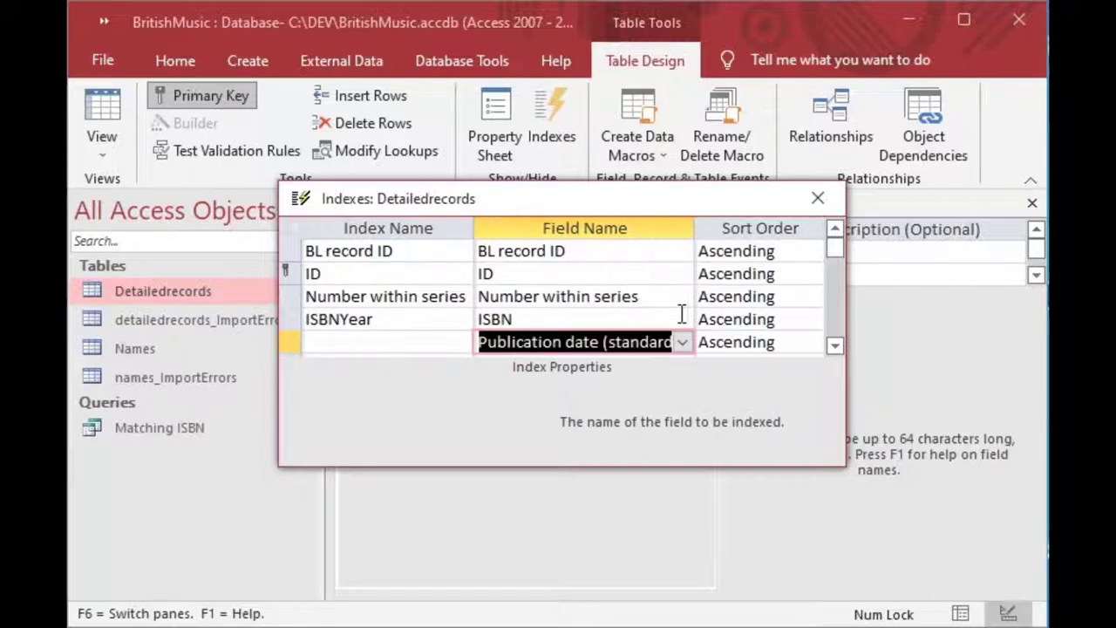
click(558, 343)
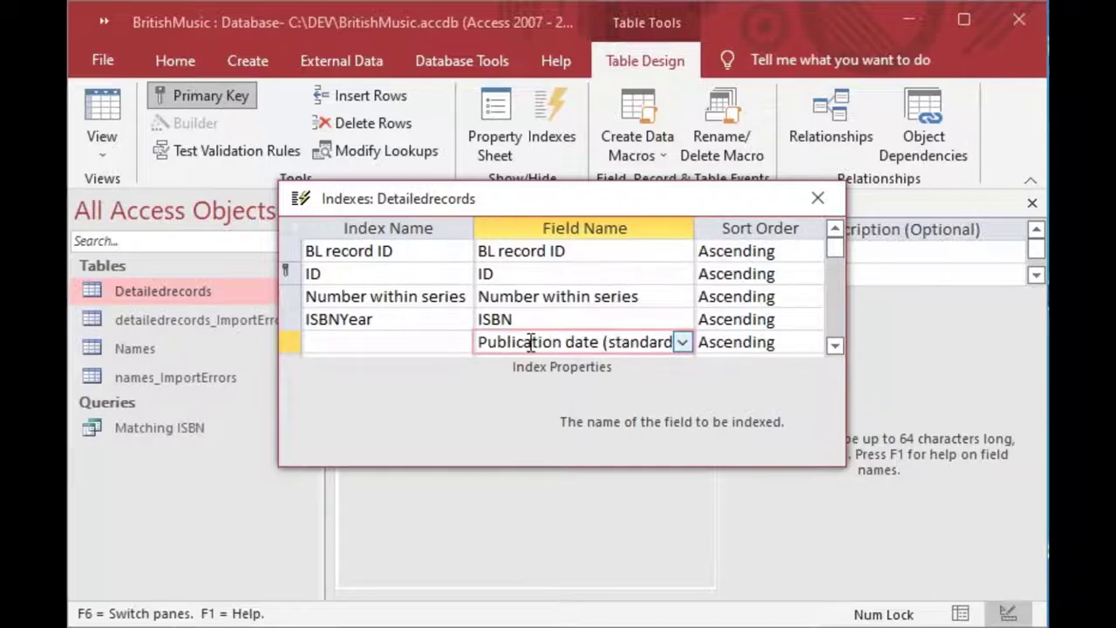
drag(530, 343, 685, 349)
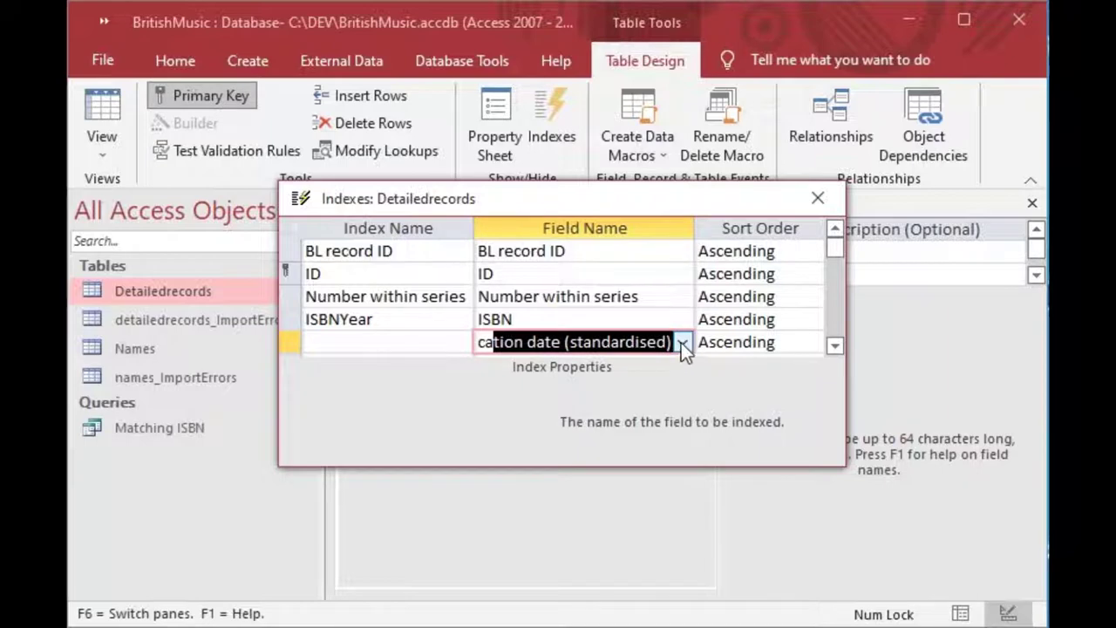
click(638, 340)
key(Tab)
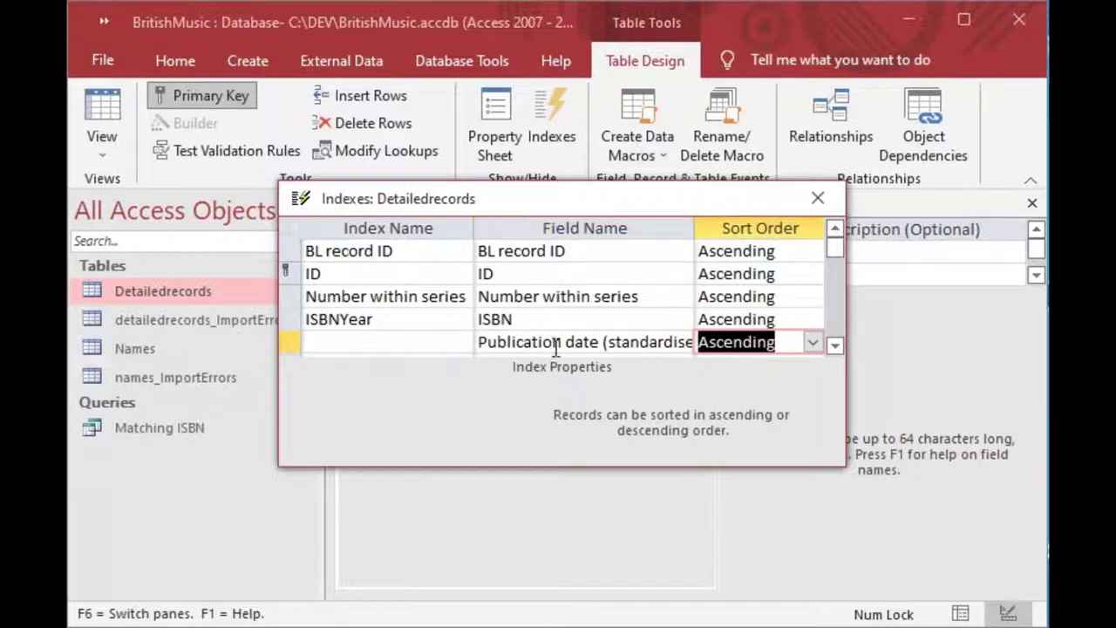
click(533, 320)
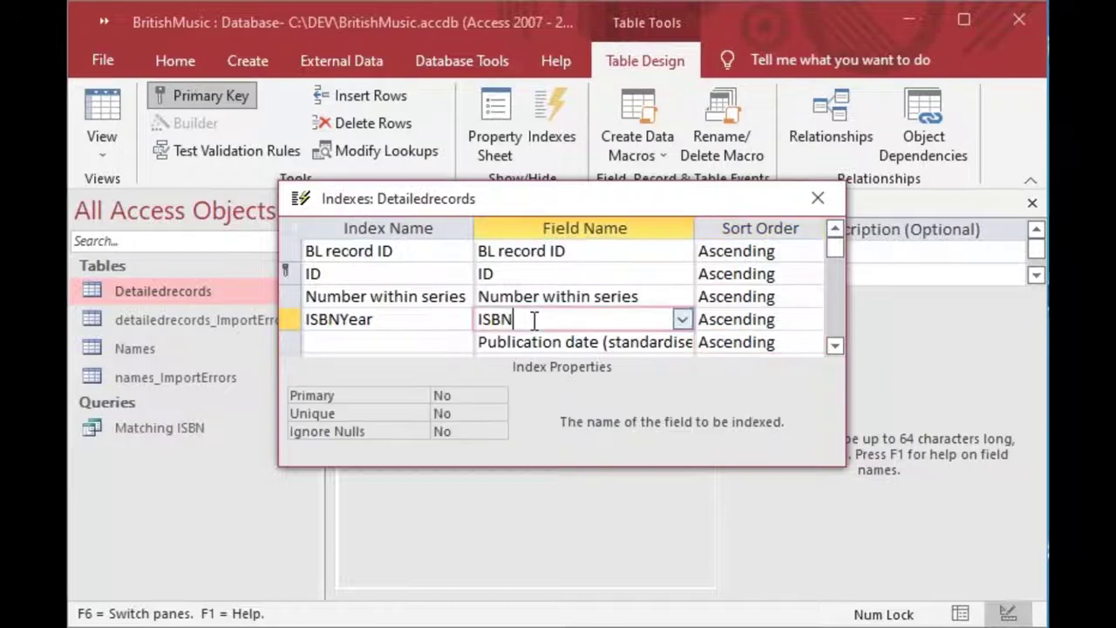
click(533, 341)
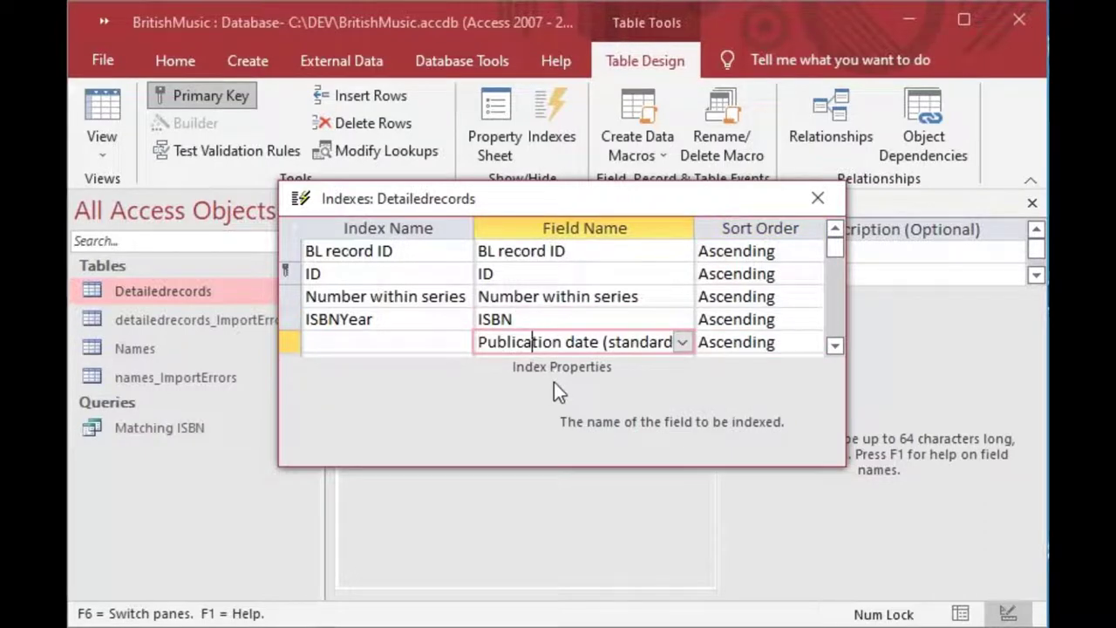
double_click(398, 323)
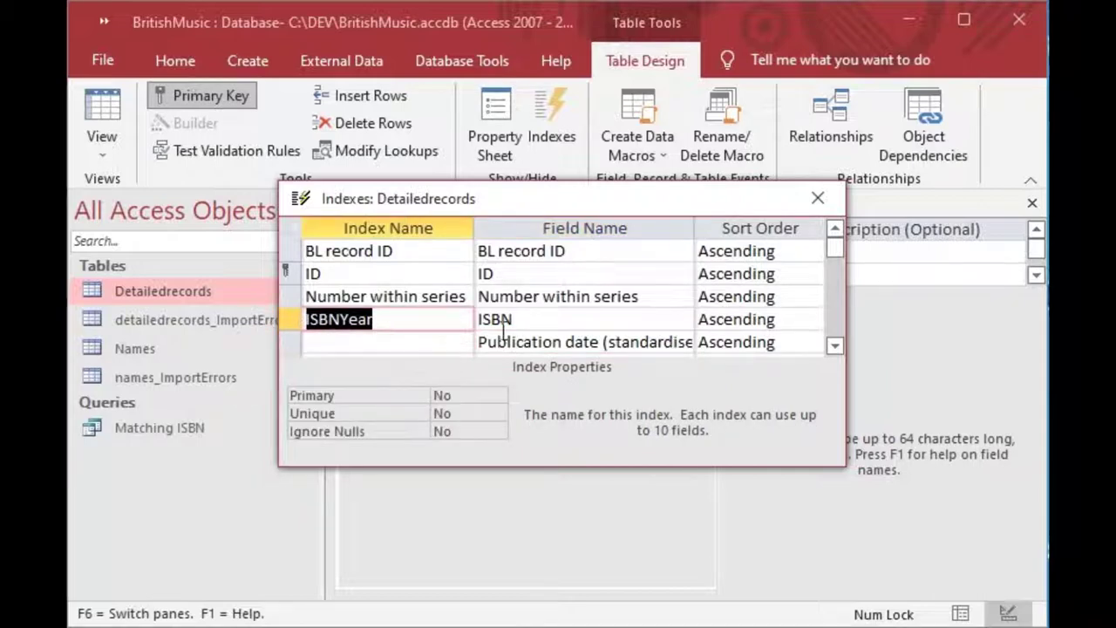
click(818, 199)
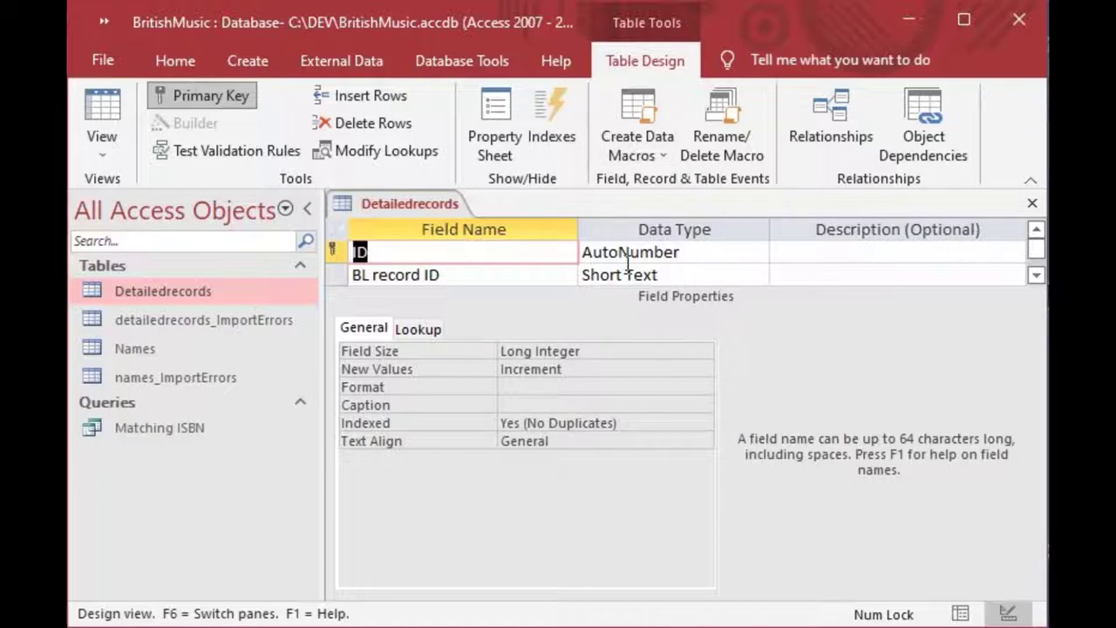
Go through the Detailedrecords fields down to the publication date fields and examine their field properties, including whether they are indexed
key(Down)
key(Down)
key(Down)
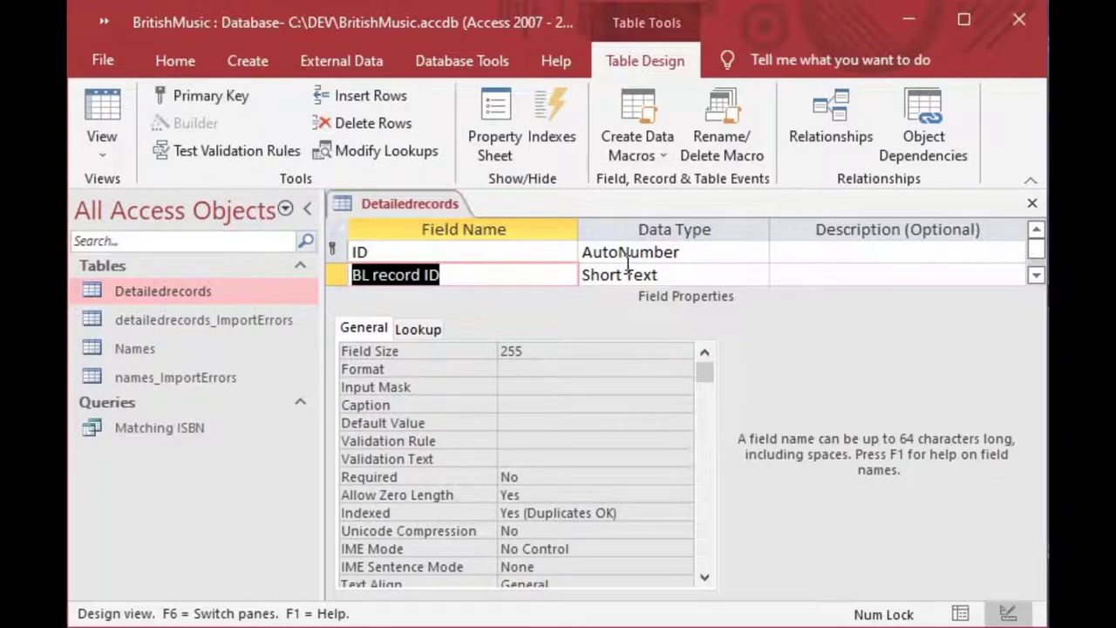
key(Down)
key(Down)
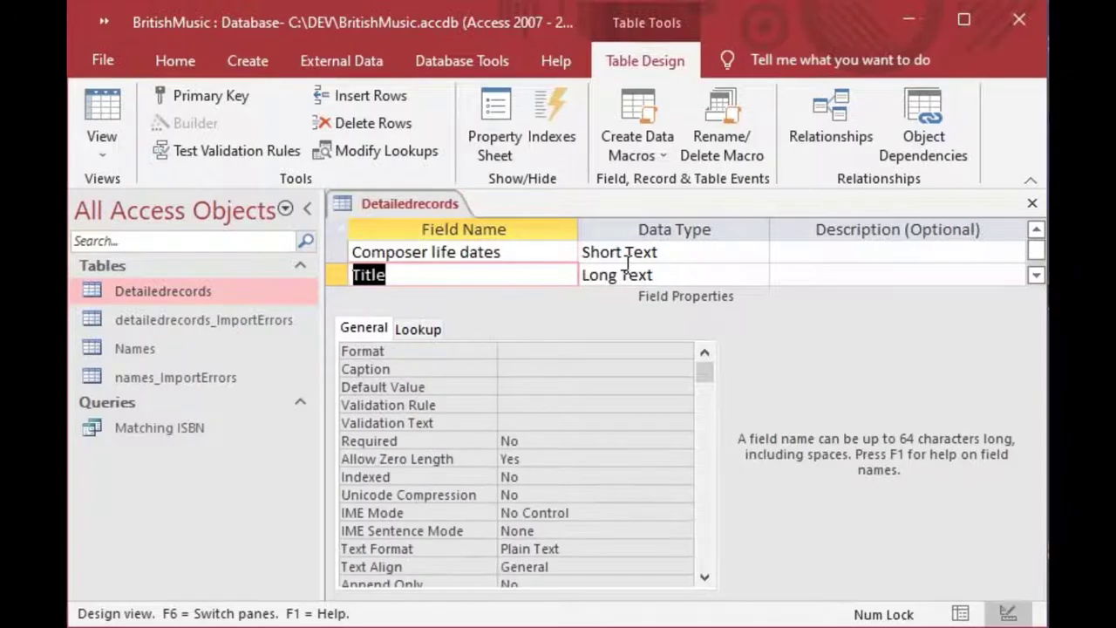
key(Down)
key(Down)
key(Down)
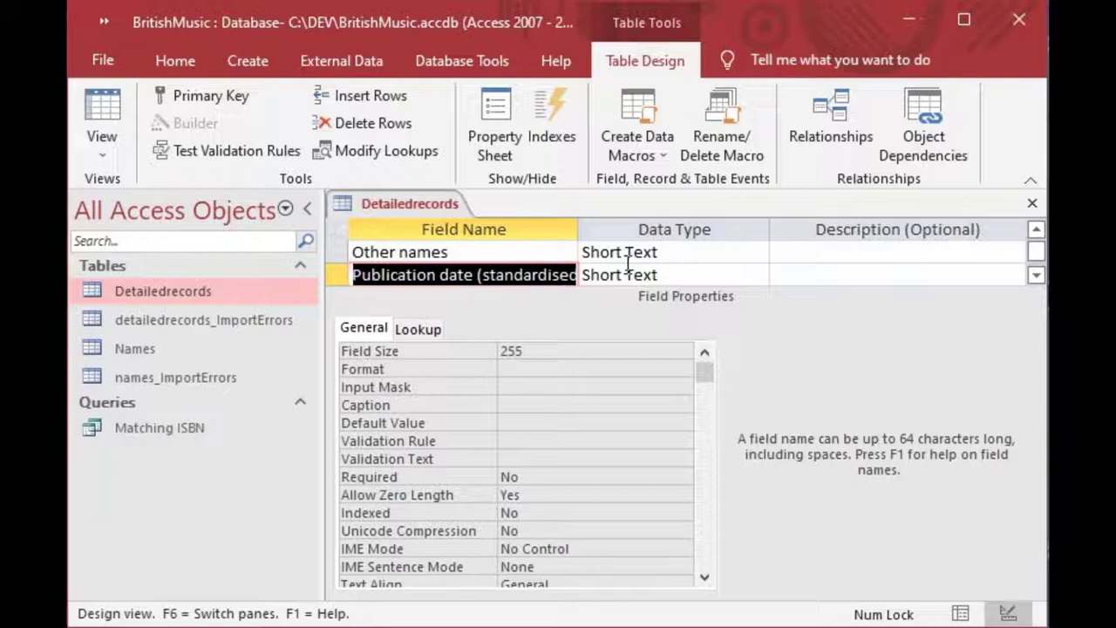
key(Down)
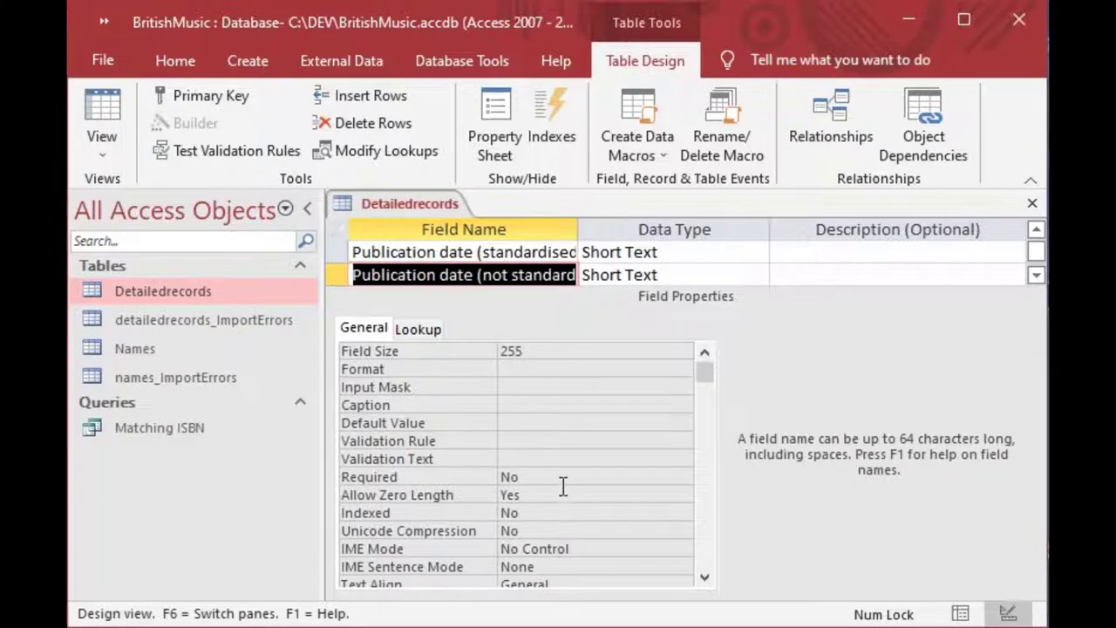
scroll(568, 492, down, 1)
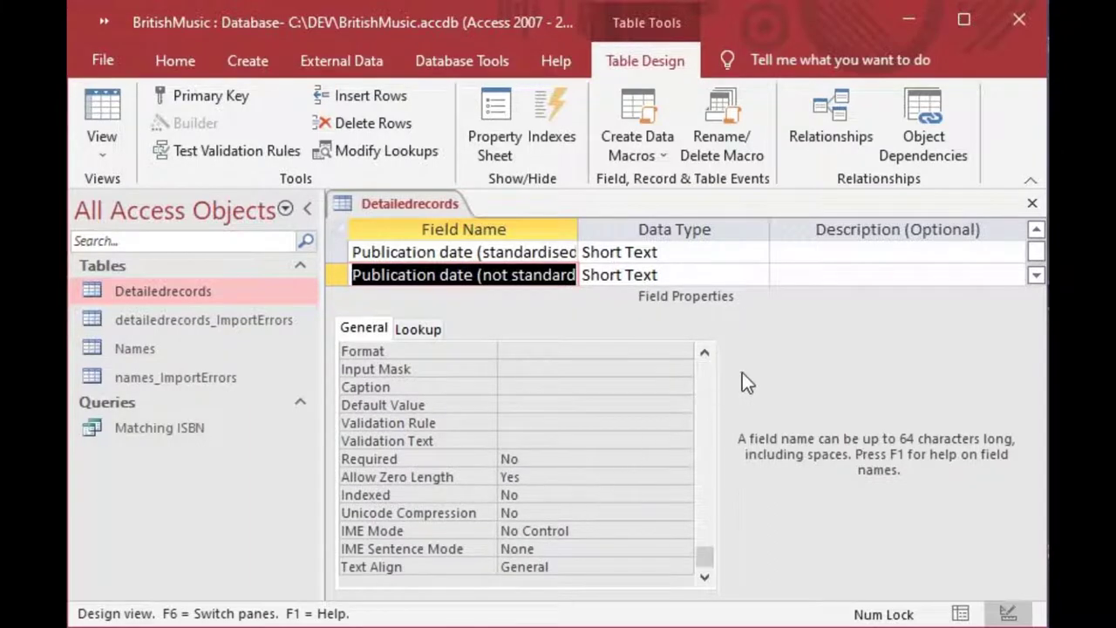
Close the Detailedrecords table and open the Names table in design view with its index list shown
click(1032, 204)
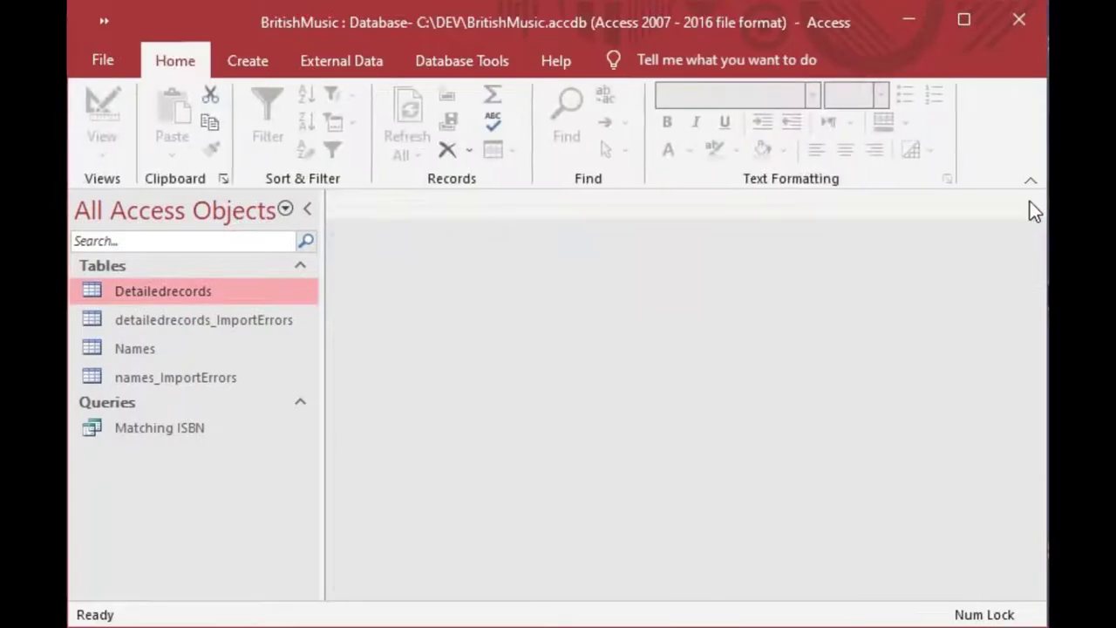
right_click(93, 346)
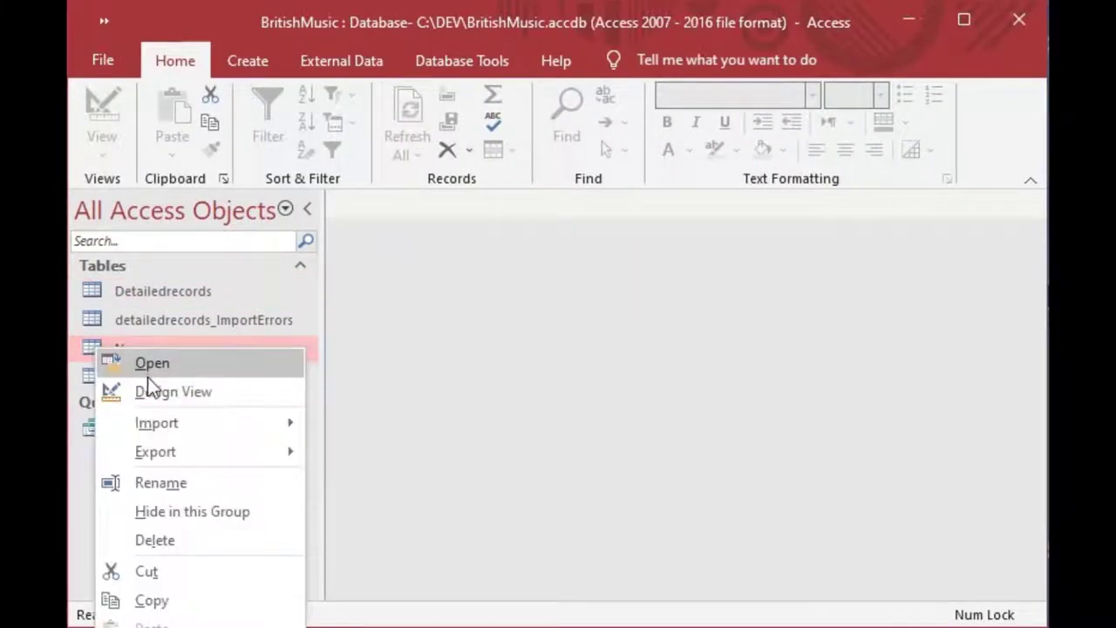
click(157, 390)
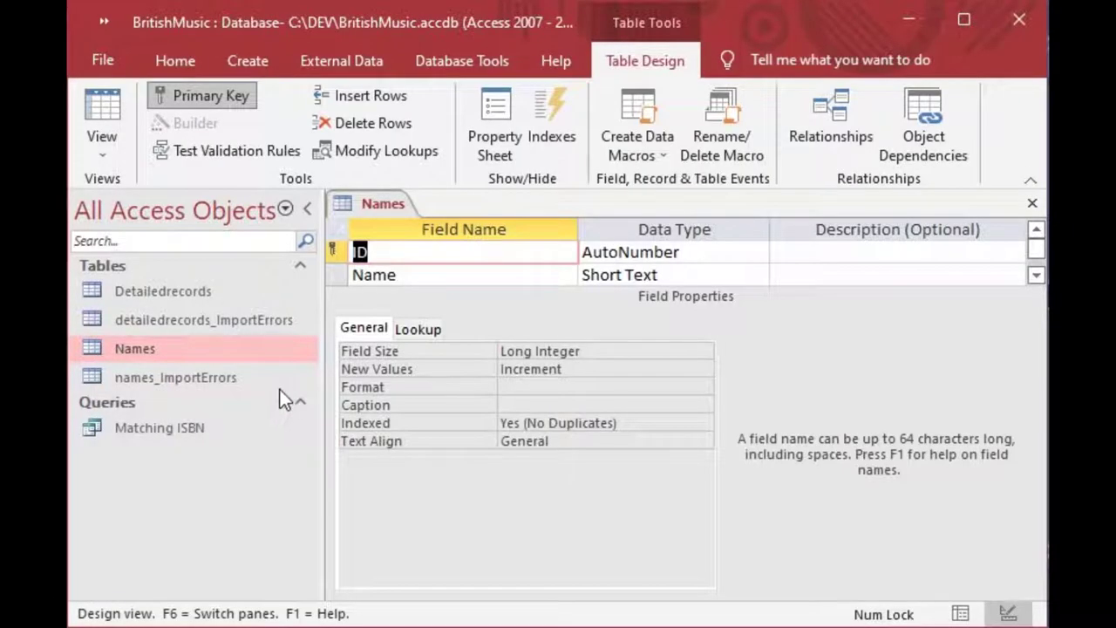
click(564, 122)
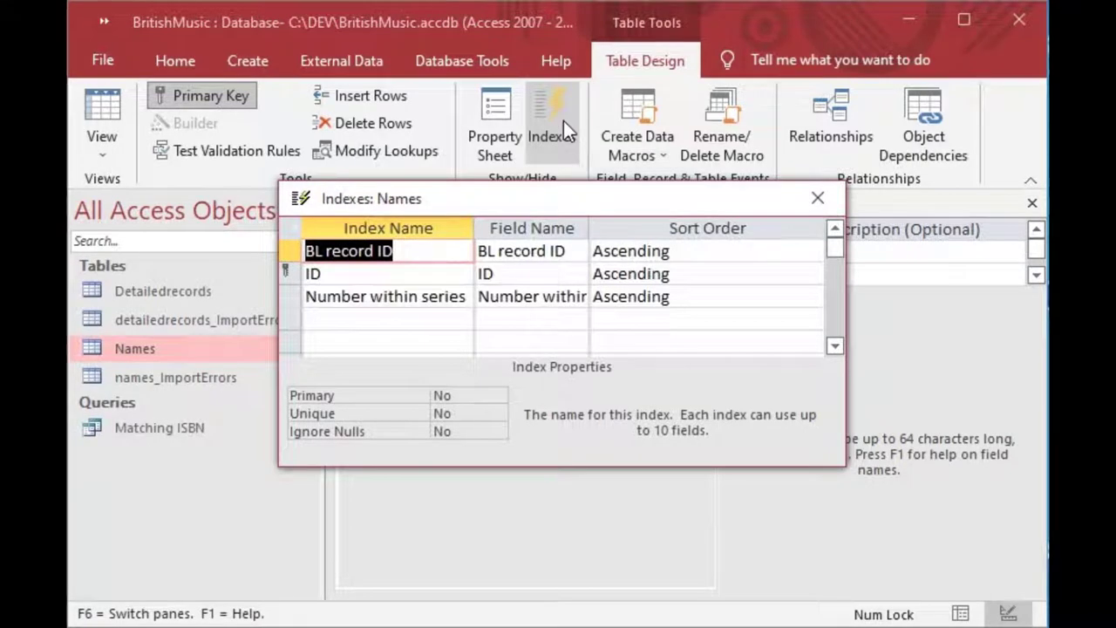
Add an ISBNYear index on the ISBN field of the Names table, sorted ascending
click(354, 320)
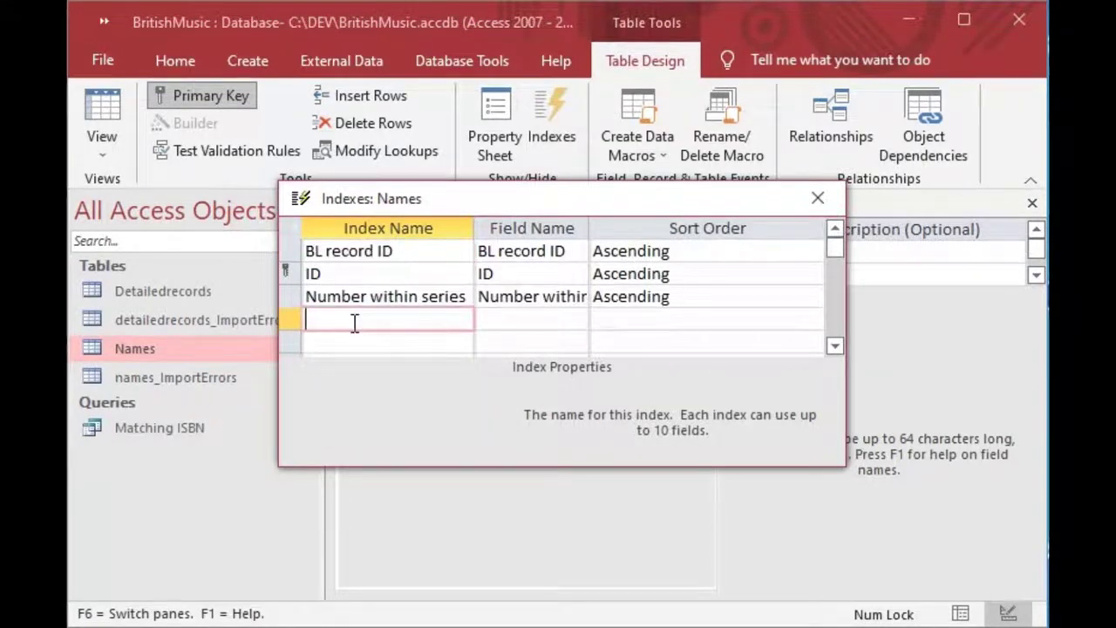
text(ISBNYear)
key(Tab)
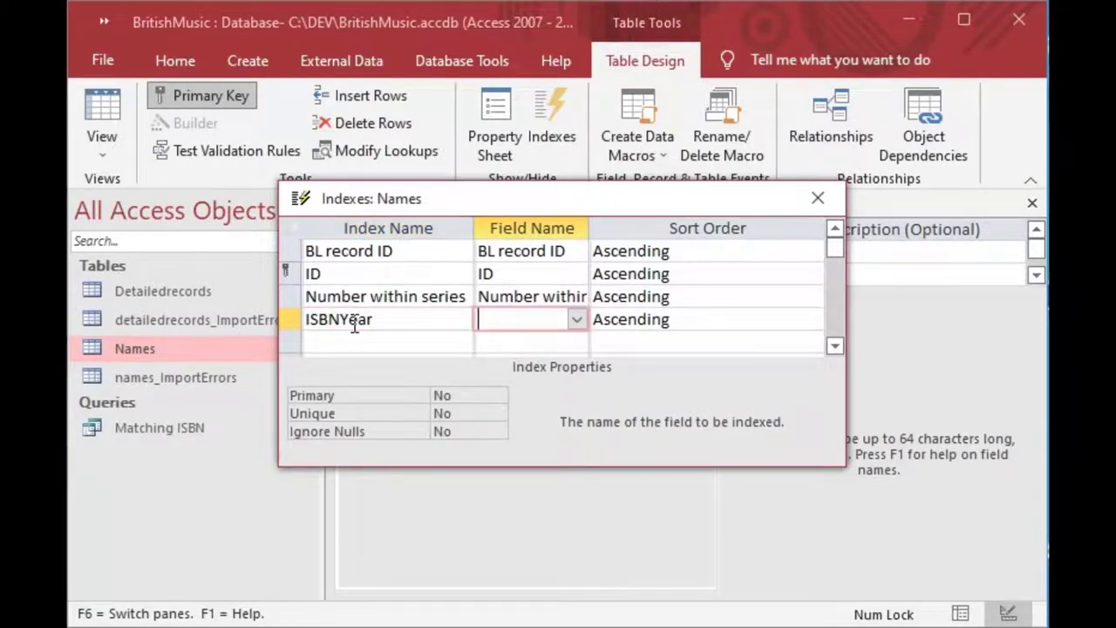
text(isBN)
key(Tab)
key(Tab)
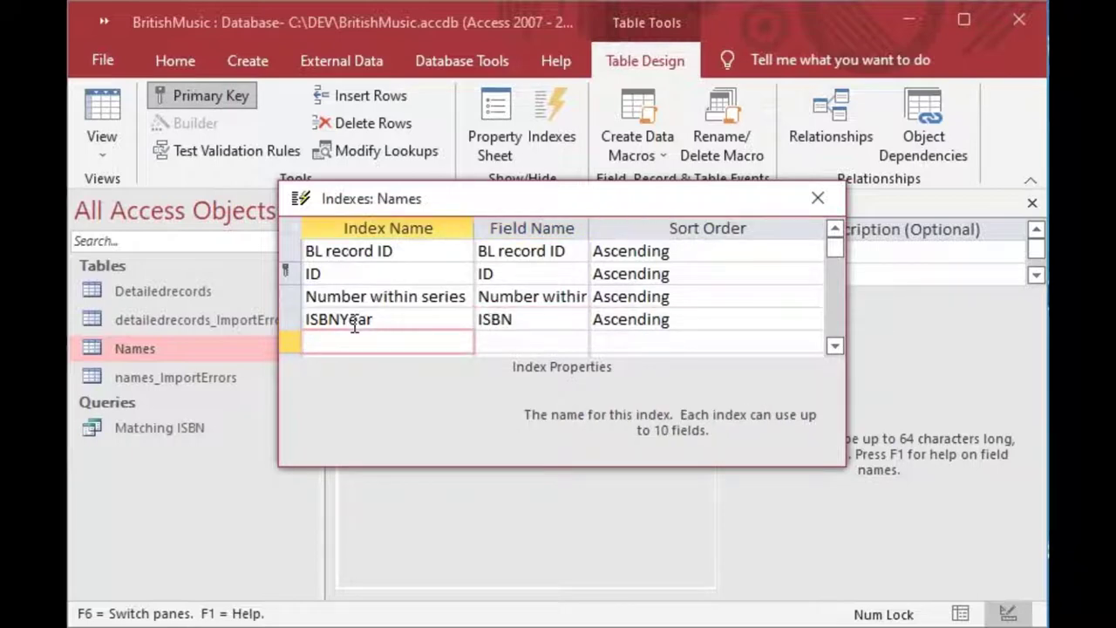
Add Publication date (standardised) as the second ascending field of the Names ISBNYear index, widening the Field Name column, and close the index list
key(Tab)
text(pub)
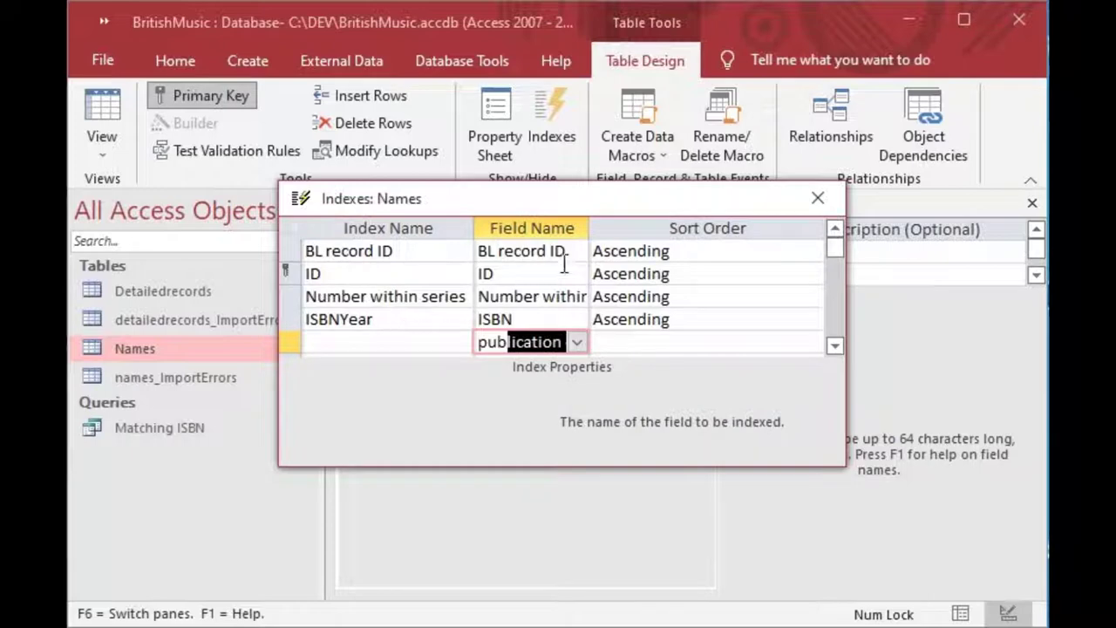
drag(590, 227, 677, 227)
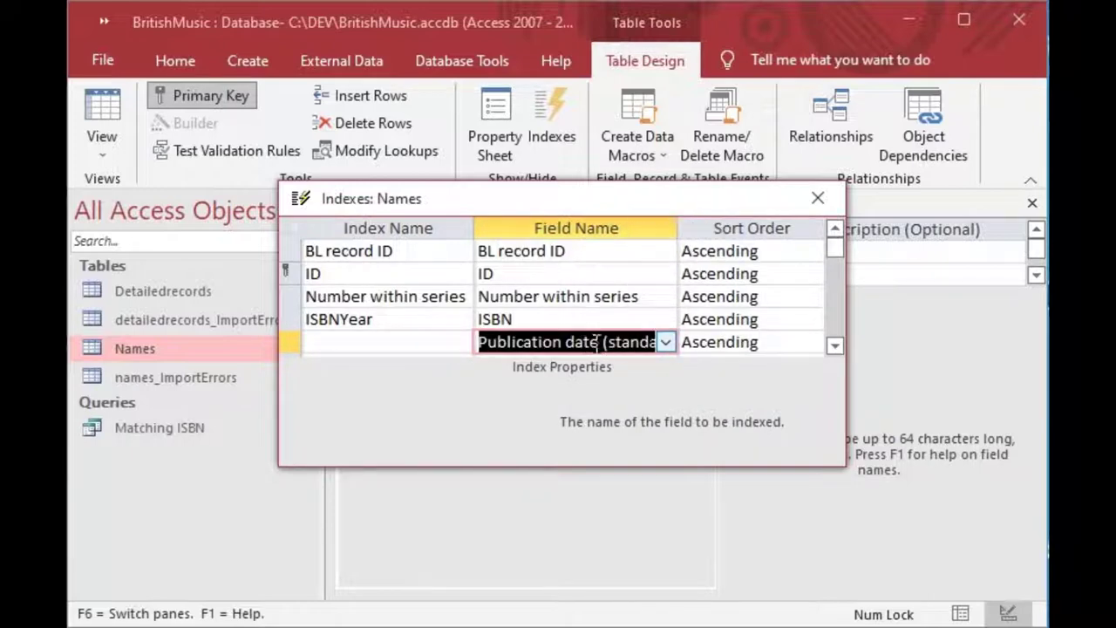
key(Tab)
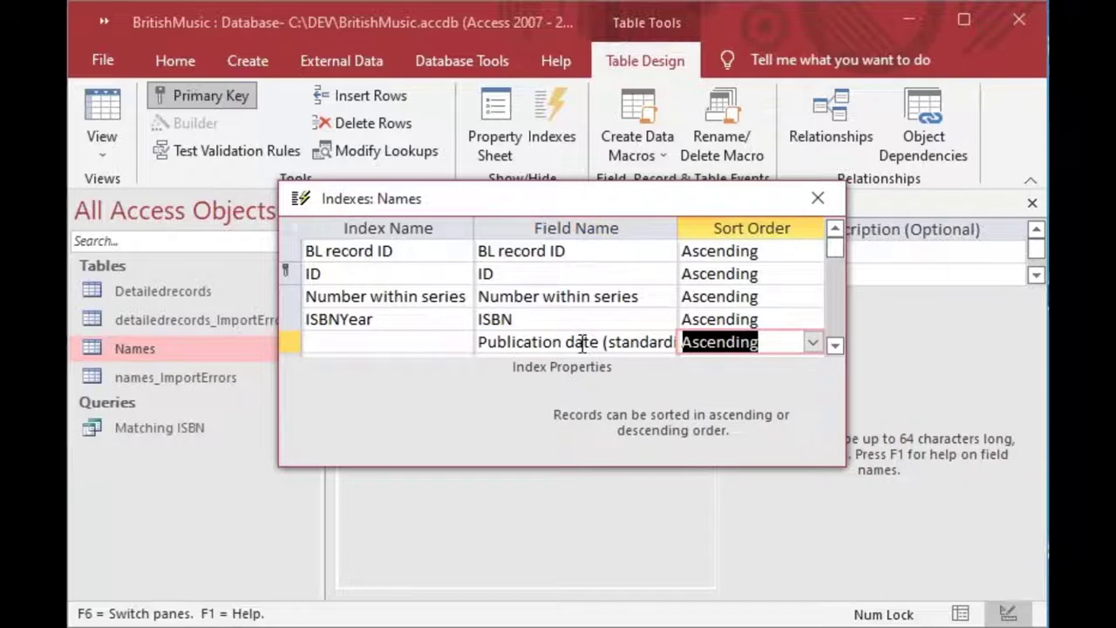
click(384, 340)
key(Tab)
key(Tab)
key(Tab)
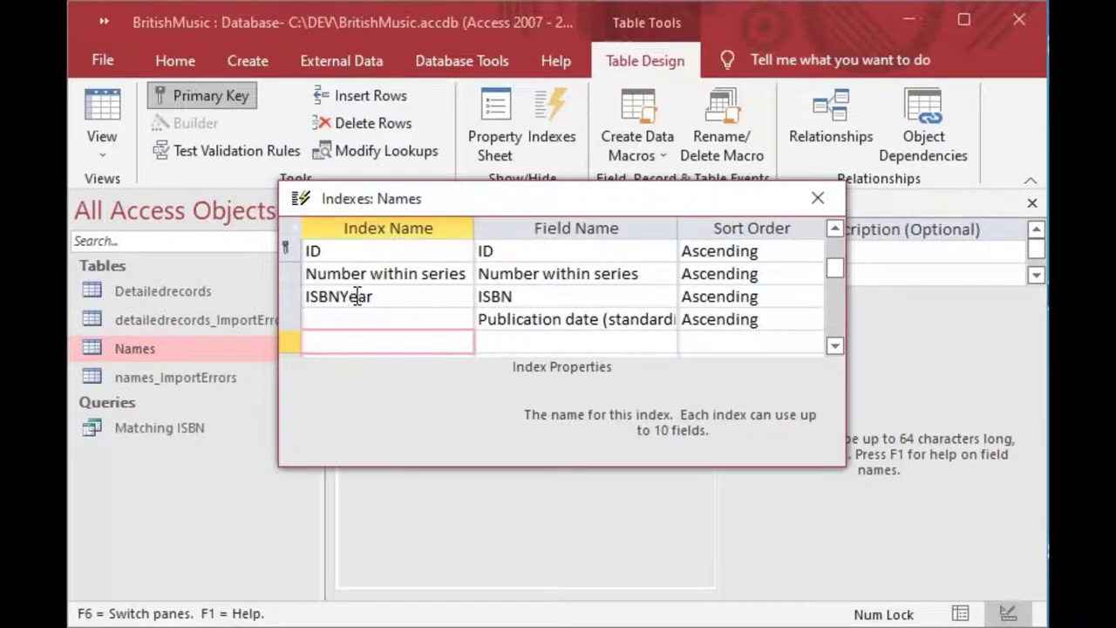
click(495, 321)
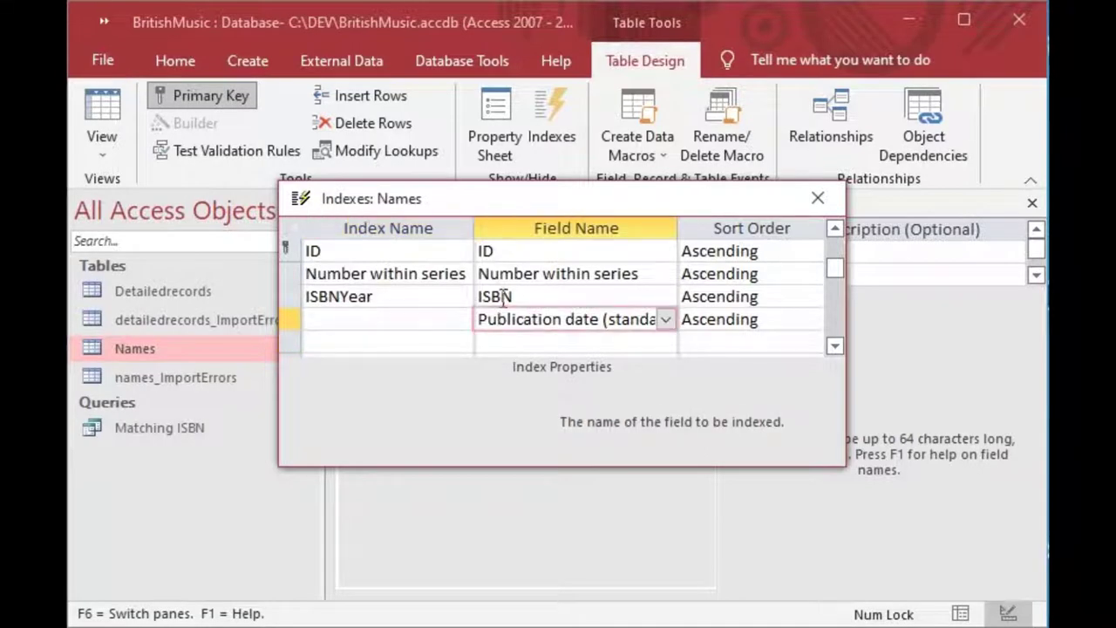
click(499, 296)
click(420, 298)
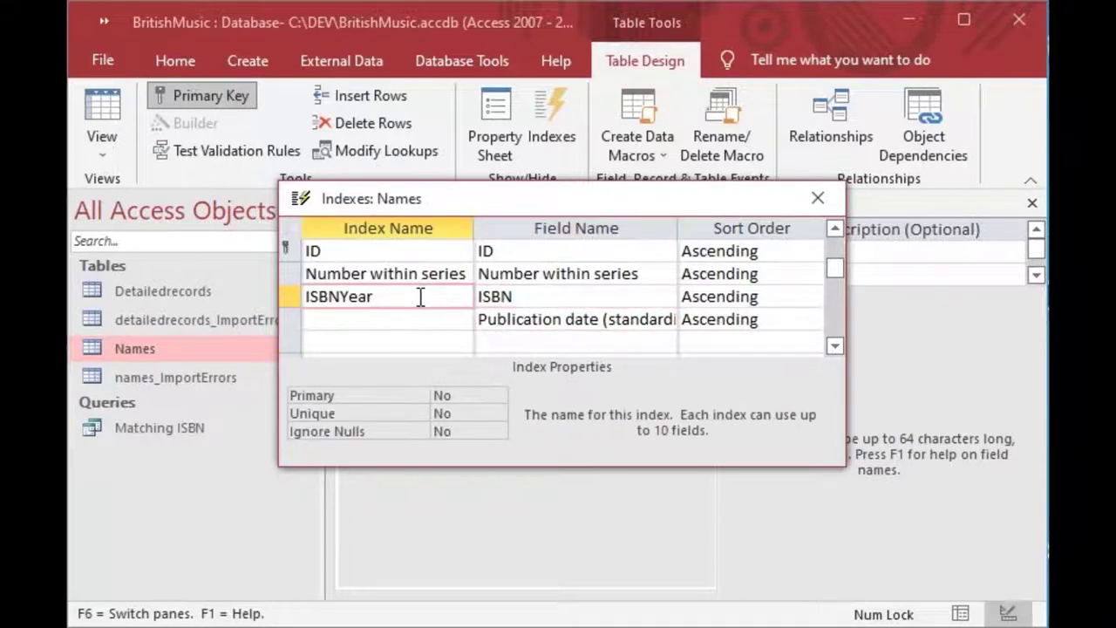
click(815, 200)
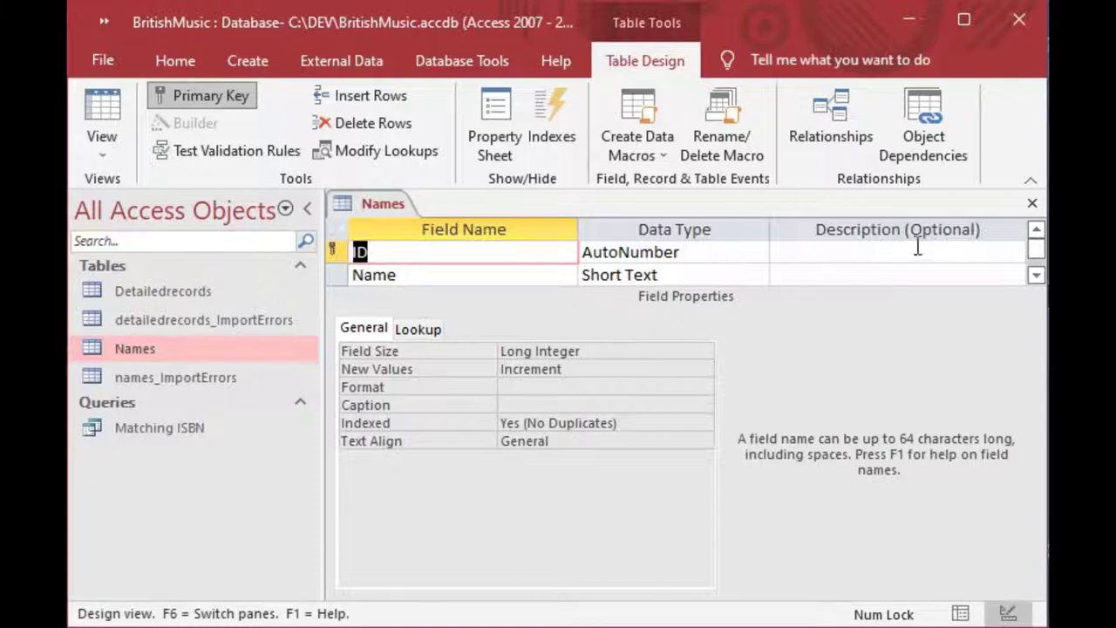
Close the Names table and run the Matching ISBN query twice, closing its results each time
click(1032, 206)
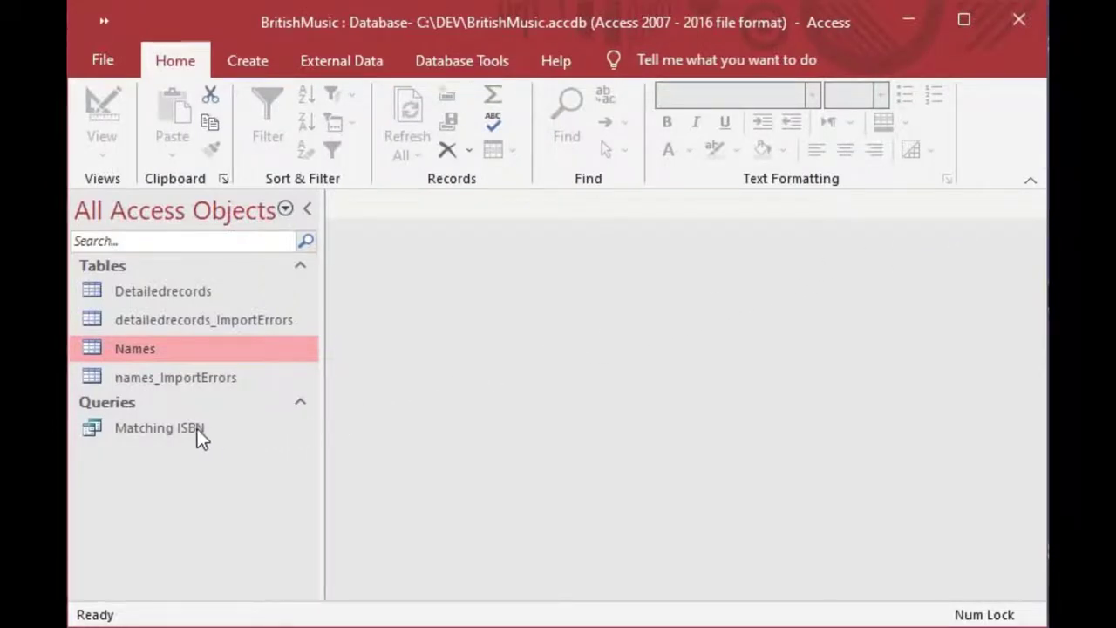
click(105, 428)
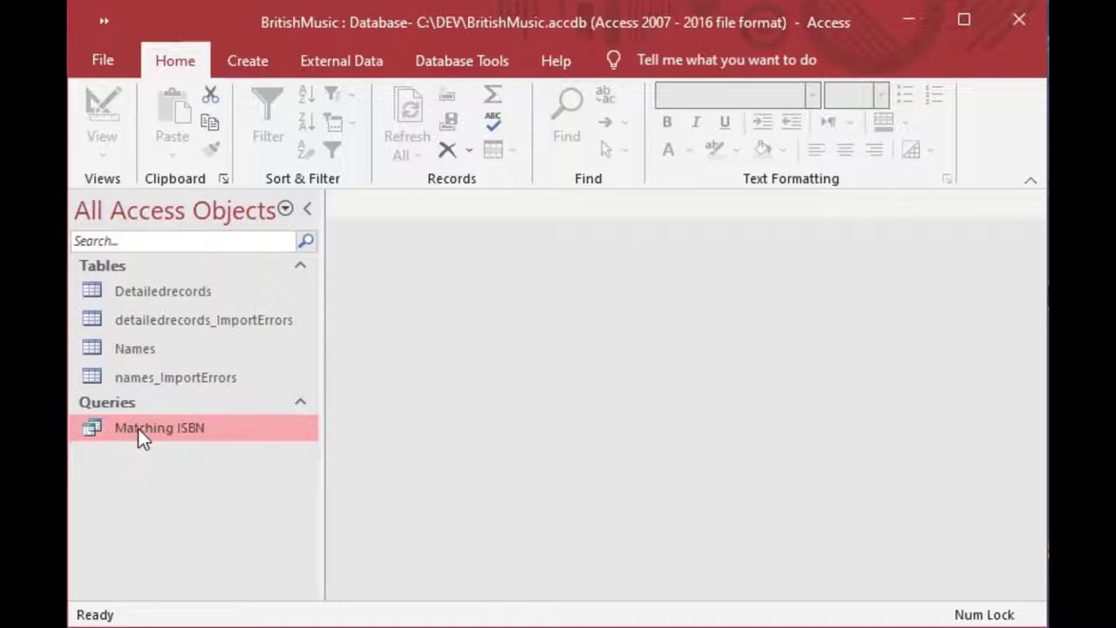
double_click(237, 428)
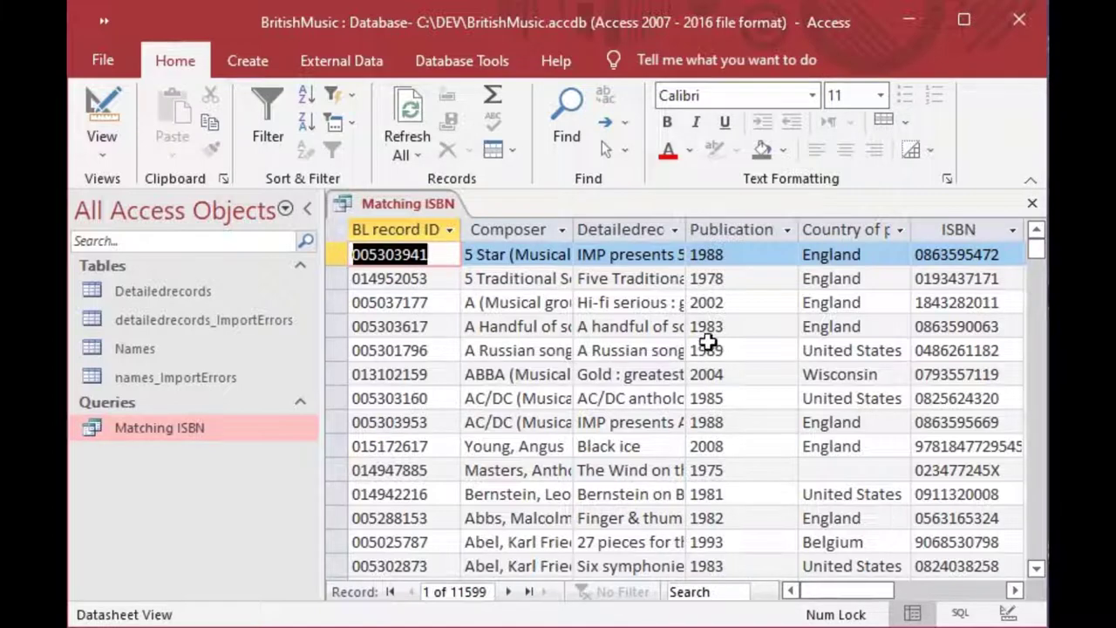
click(1034, 206)
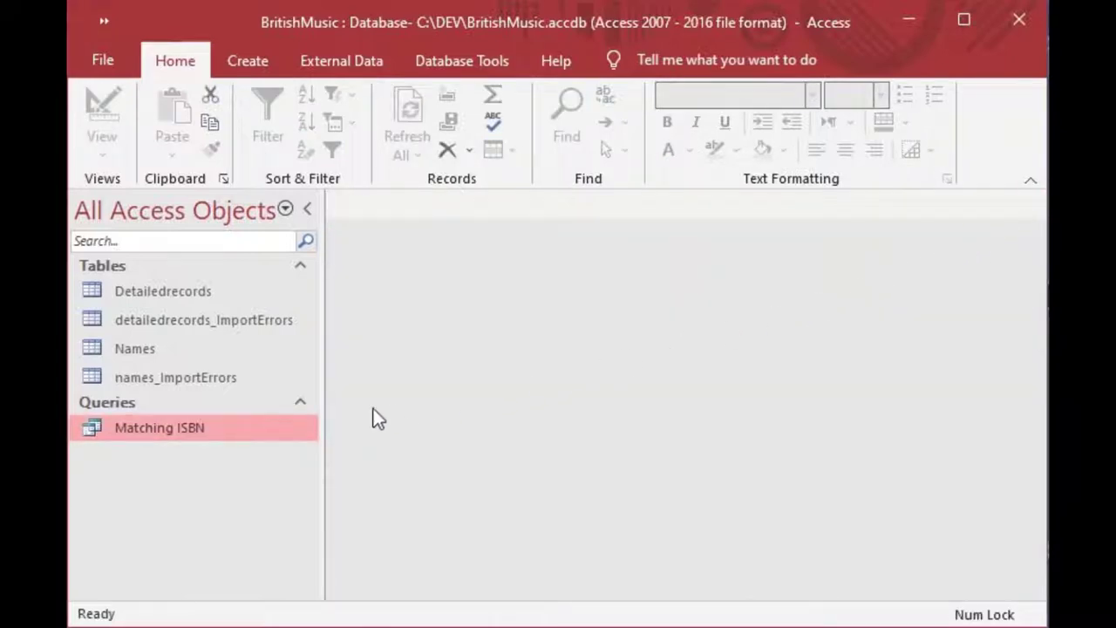
double_click(233, 429)
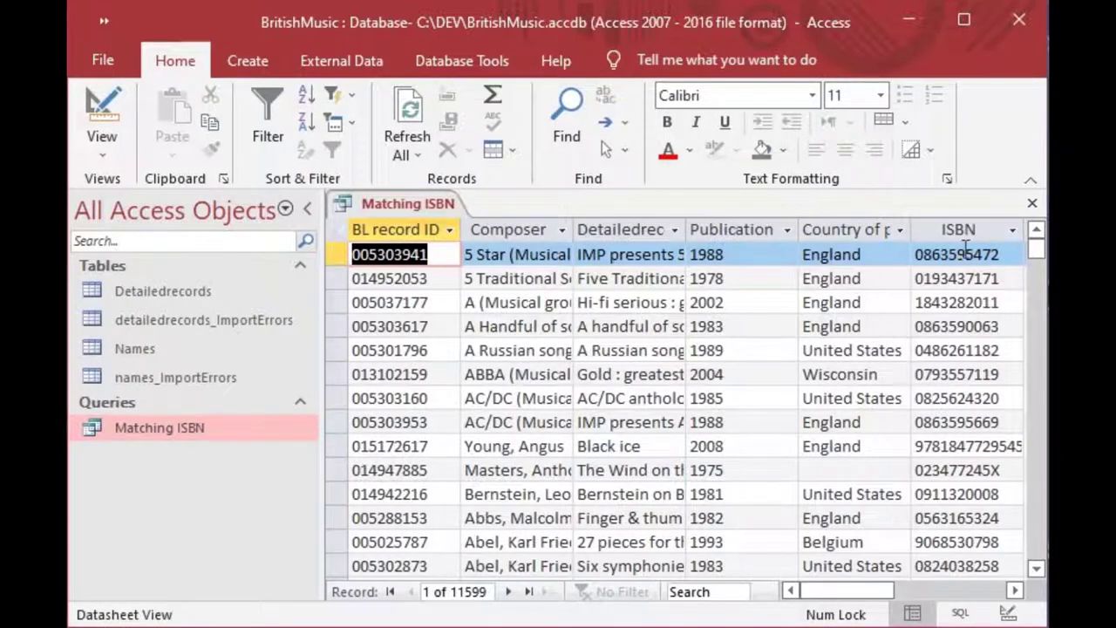
click(1032, 202)
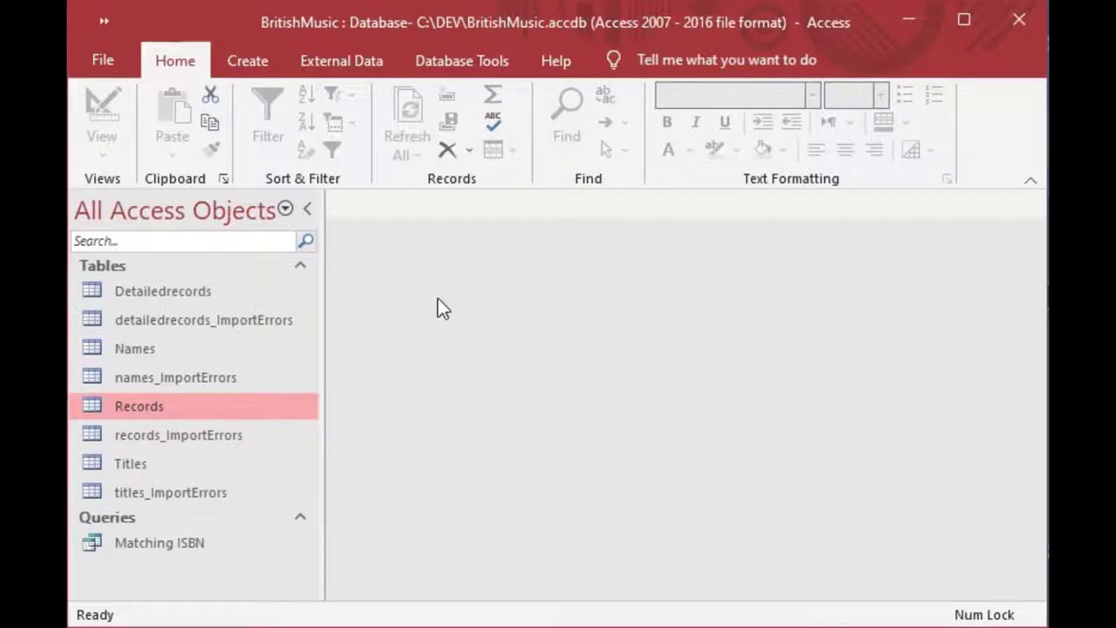
Open the Titles table and go through the first record's columns from Title to the BL shelfmark, returning to the first record's Title
click(103, 466)
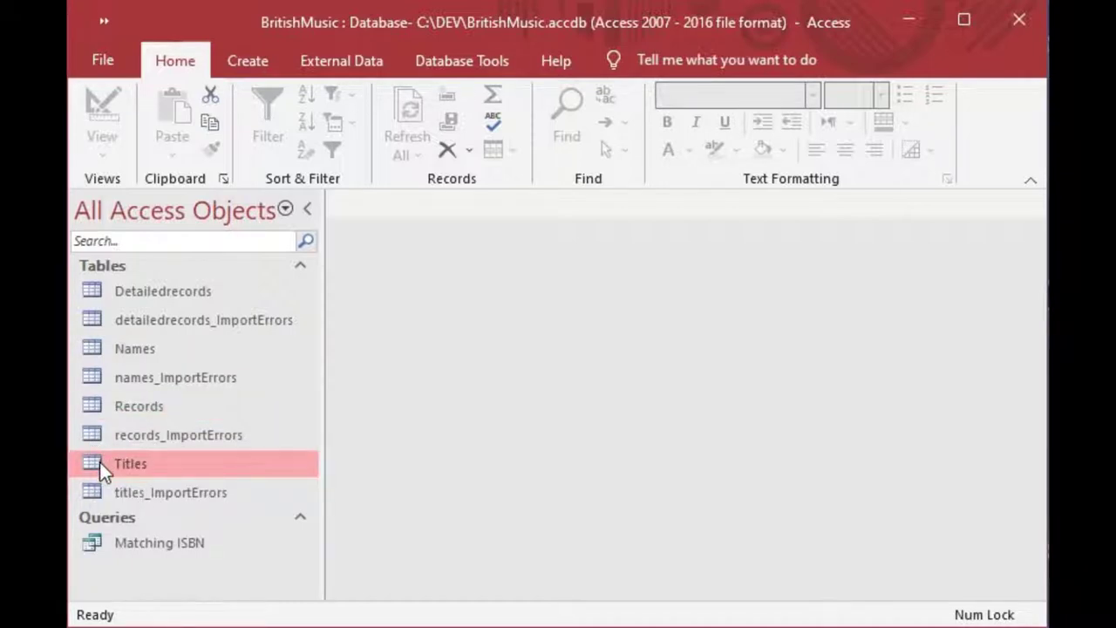
double_click(100, 463)
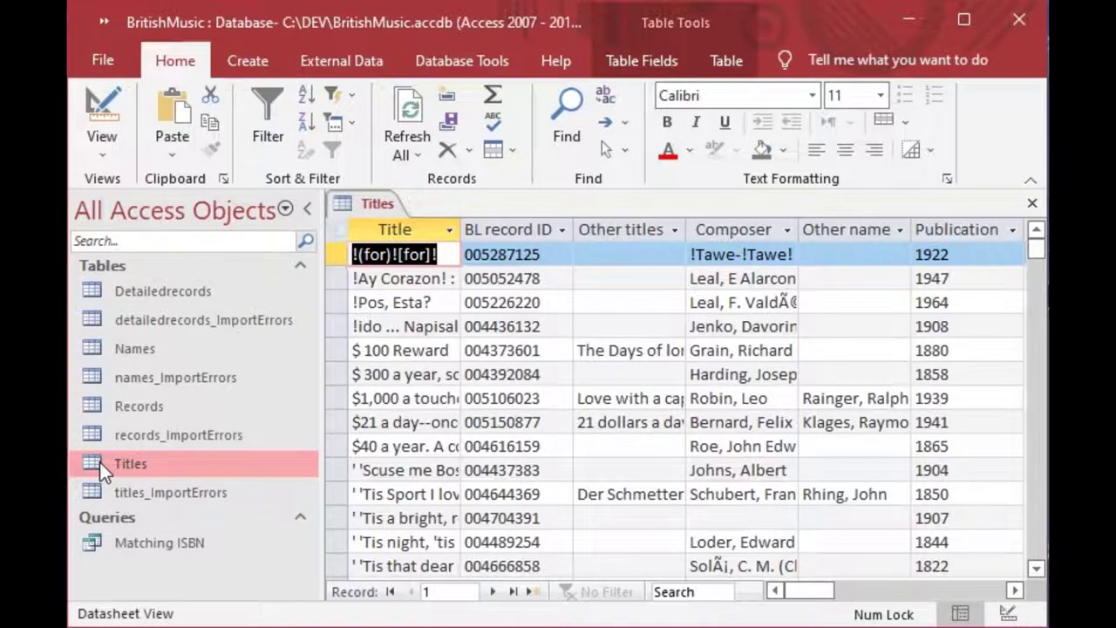
key(Tab)
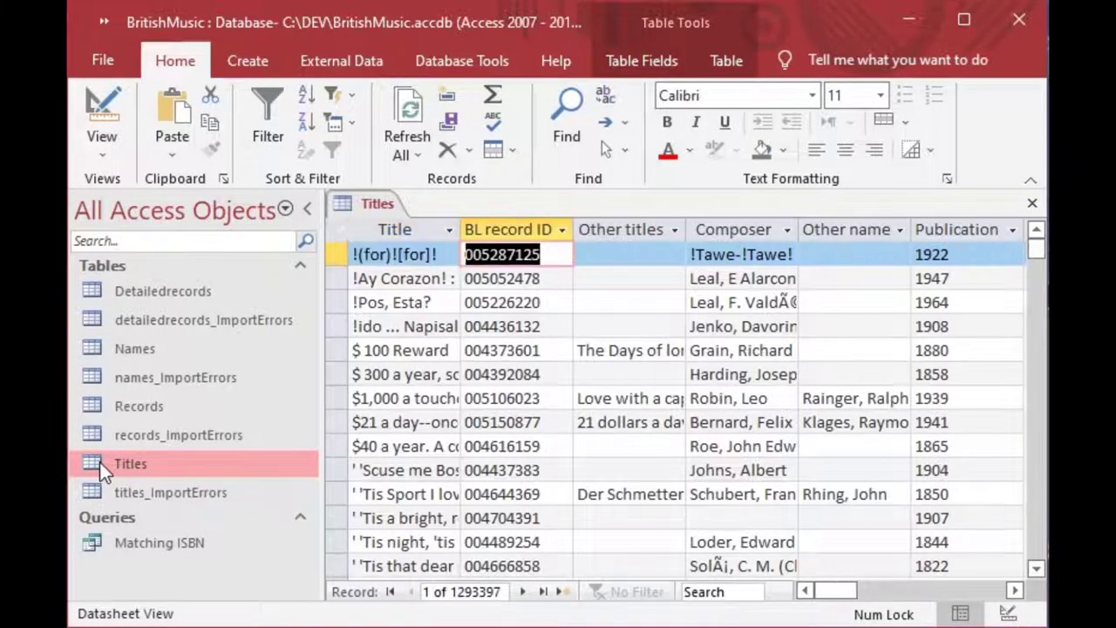
key(Tab)
key(Tab)
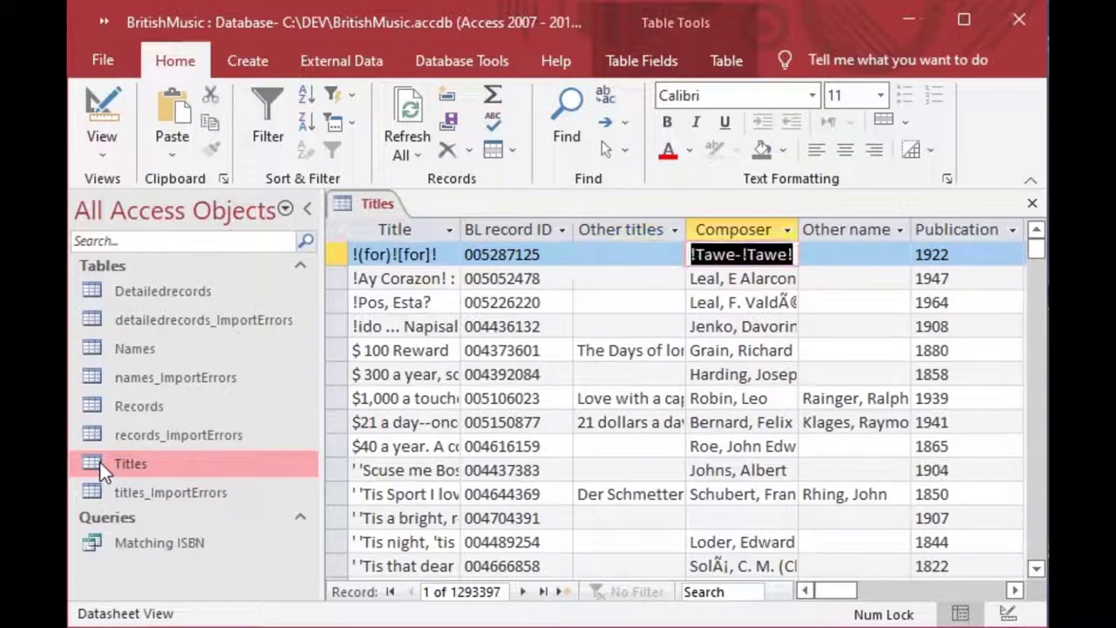
key(Tab)
key(Tab)
key(Tab)
key(Tab)
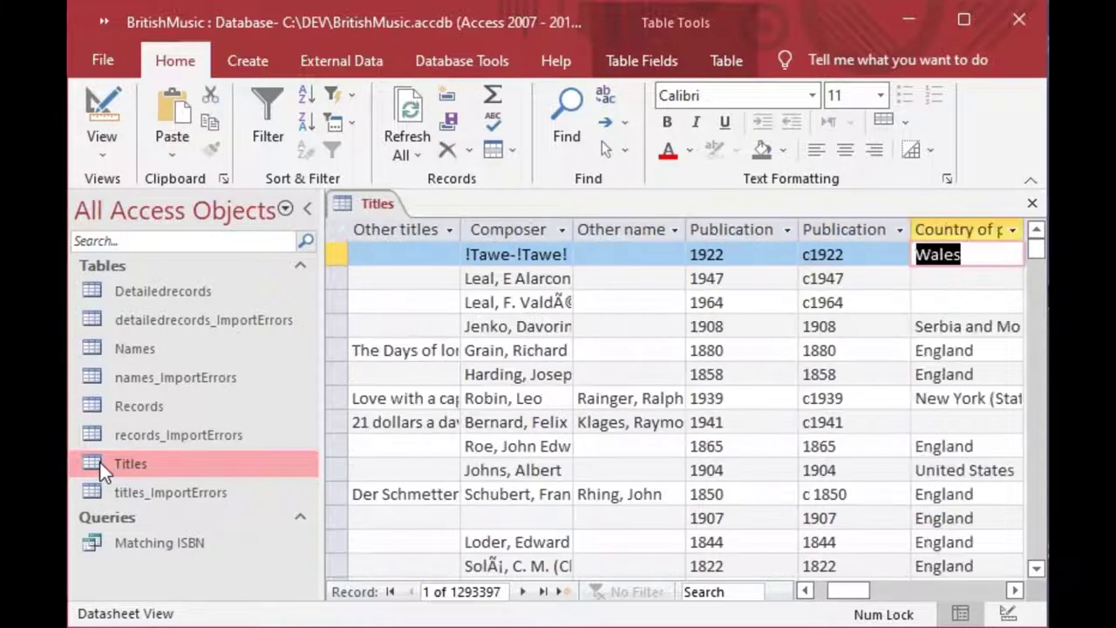
key(Tab)
key(Tab)
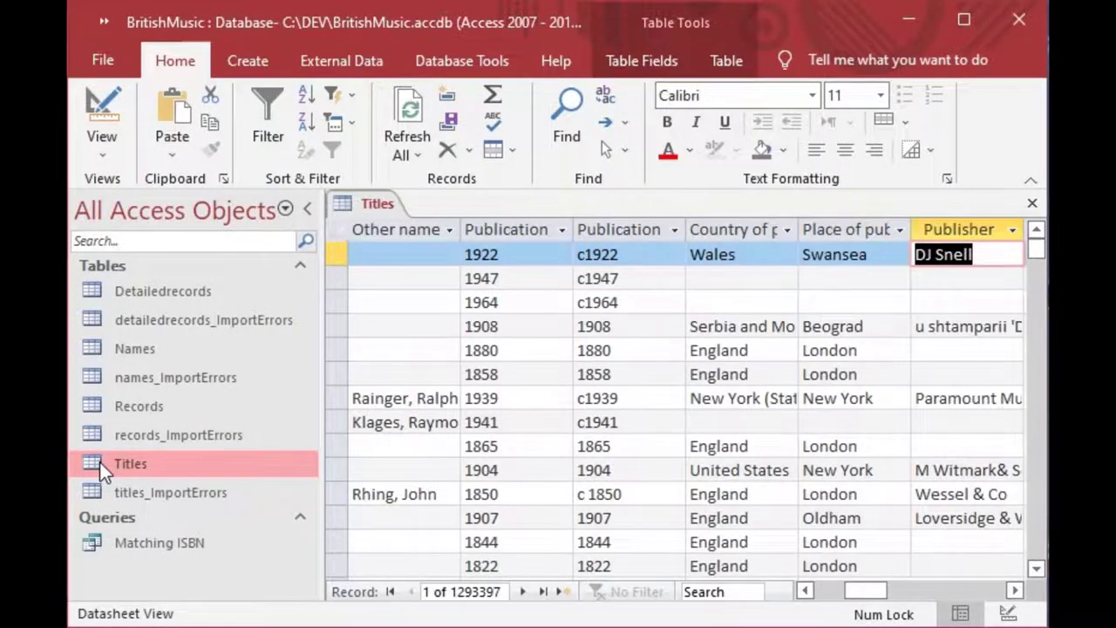
key(Tab)
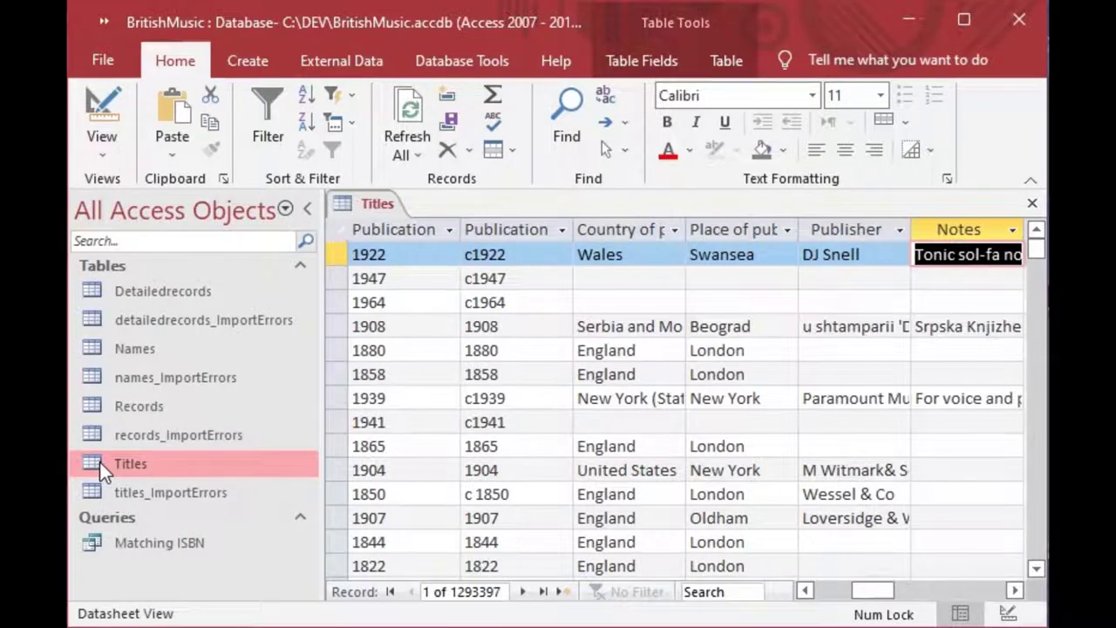
key(Tab)
key(Tab)
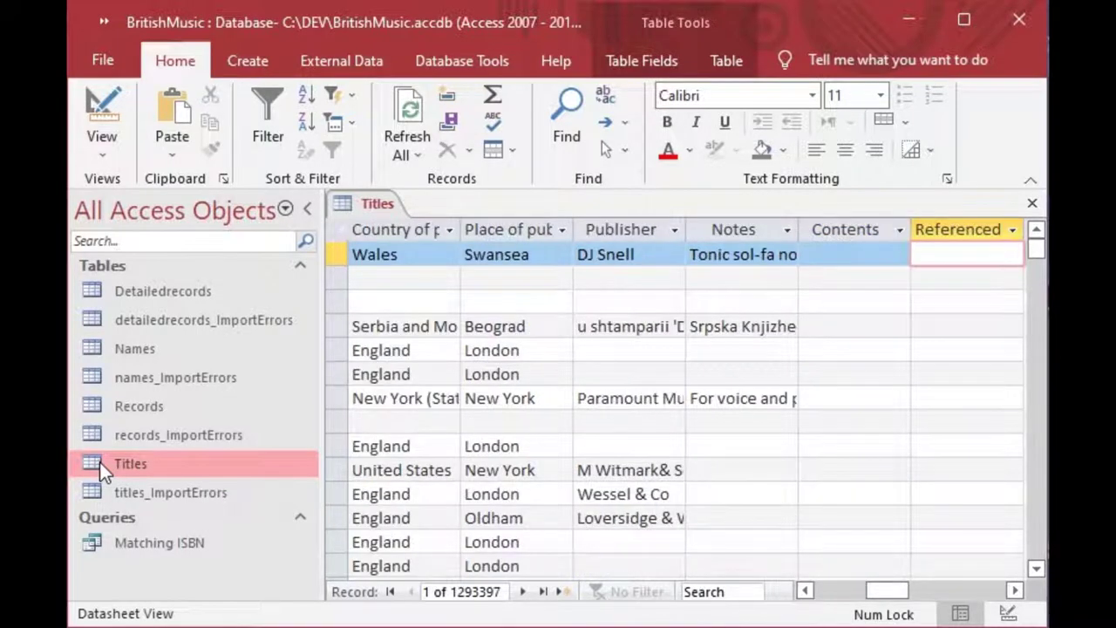
key(Tab)
key(Tab)
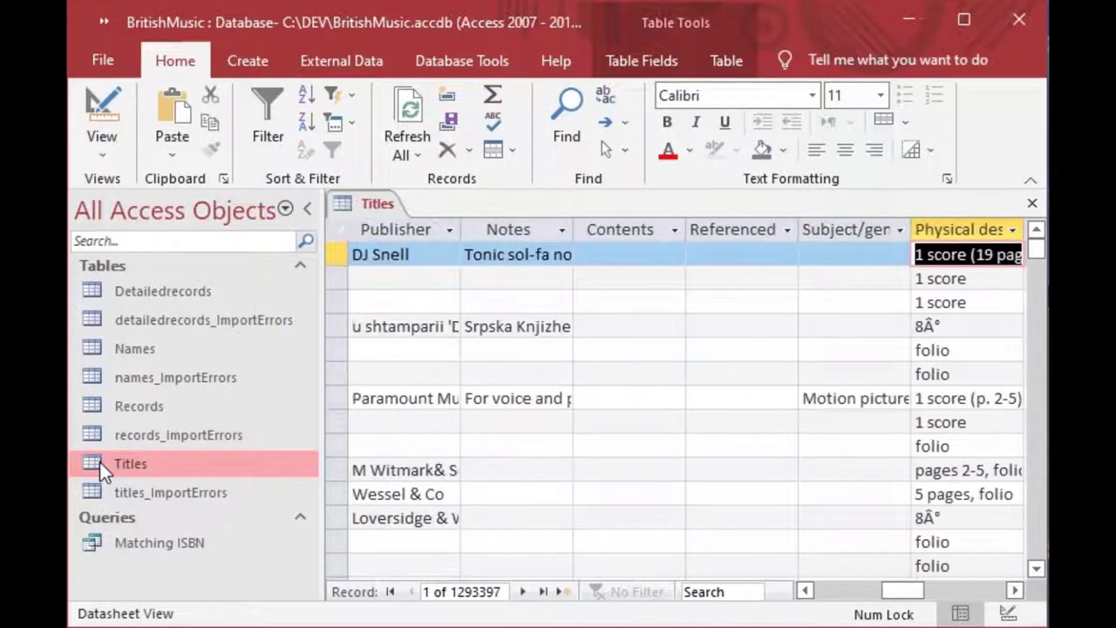
key(Tab)
key(Tab)
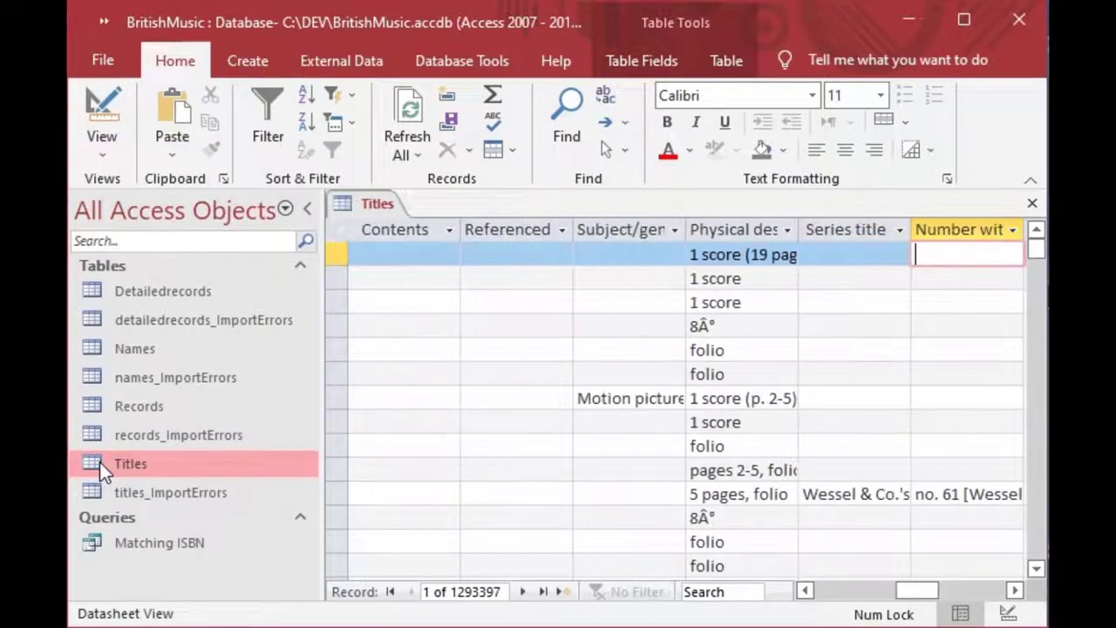
key(Tab)
key(Tab)
key(Tab)
key(Tab)
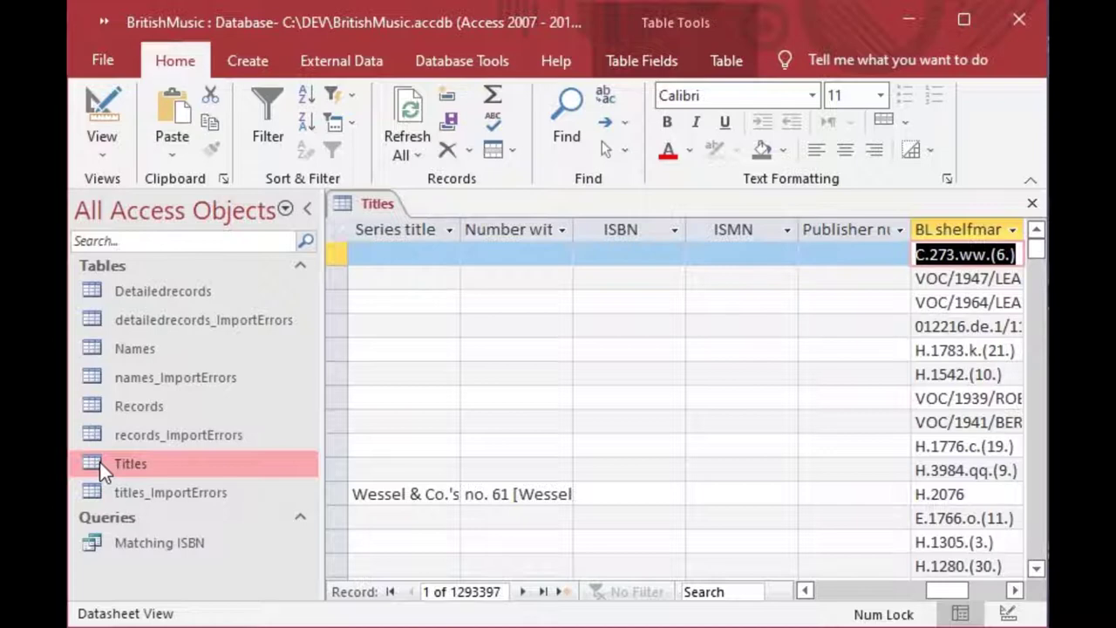
key(Tab)
key(Up)
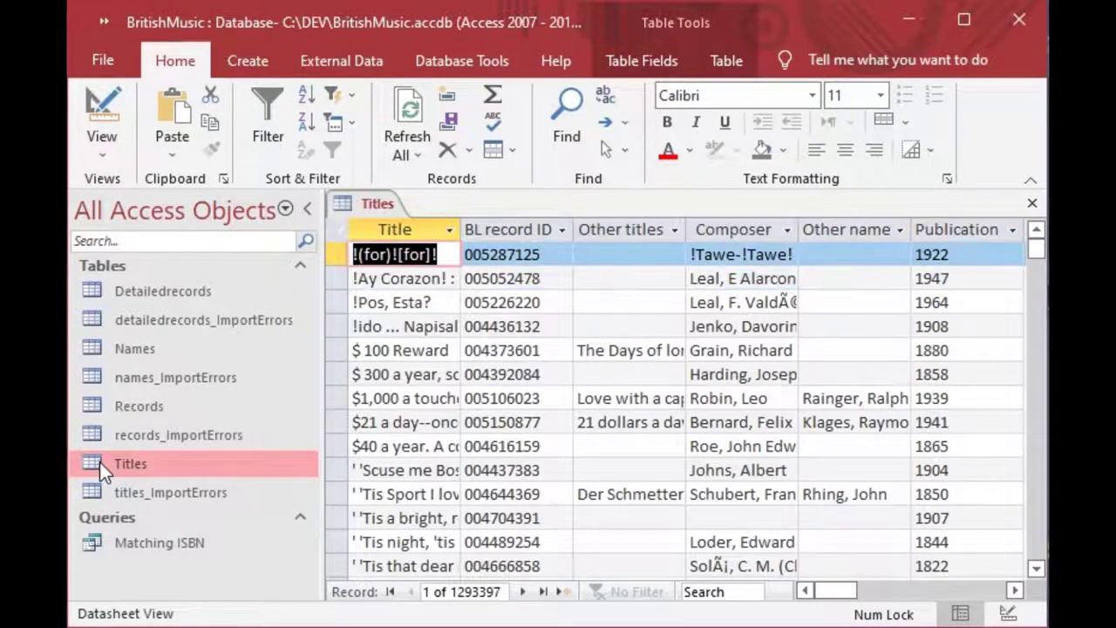
Page down through the records of the Titles table to examine the title, composer and publication entries
key(Page_Down)
key(Page_Down)
key(Page_Down)
key(Page_Down)
key(Page_Down)
key(Page_Down)
key(Page_Down)
key(Page_Down)
key(Page_Down)
key(Page_Down)
key(Page_Down)
key(Page_Down)
key(Page_Down)
key(Page_Down)
key(Page_Down)
key(Page_Down)
key(Page_Down)
key(Page_Down)
key(Page_Down)
key(Page_Down)
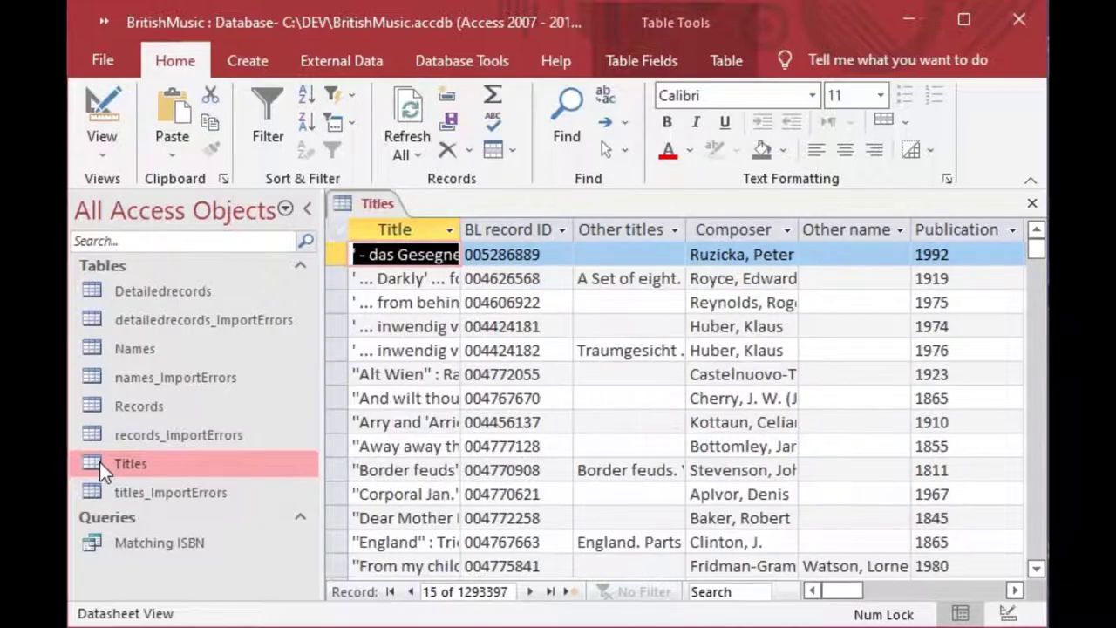
key(Page_Down)
key(Page_Down)
key(Page_Down)
key(Page_Down)
key(Page_Down)
key(Page_Down)
key(Page_Down)
key(Page_Down)
key(Page_Down)
key(Page_Down)
key(Page_Down)
key(Page_Down)
key(Page_Down)
key(Page_Down)
key(Page_Down)
key(Page_Down)
key(Page_Down)
key(Page_Down)
key(Page_Down)
key(Page_Down)
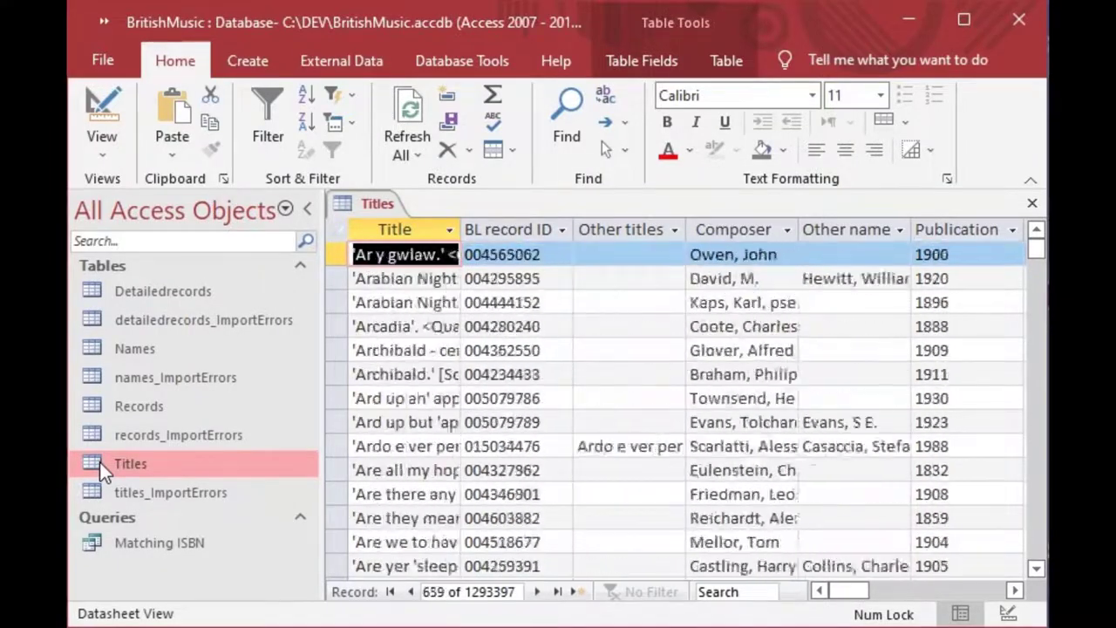
key(Page_Down)
key(Page_Down)
key(Page_Down)
key(Page_Down)
key(Page_Down)
key(Page_Down)
key(Page_Down)
key(Page_Down)
key(Page_Down)
key(Page_Down)
key(Page_Down)
key(Page_Down)
key(Page_Down)
key(Page_Down)
key(Page_Down)
key(Page_Down)
key(Page_Down)
key(Page_Down)
key(Page_Down)
key(Page_Down)
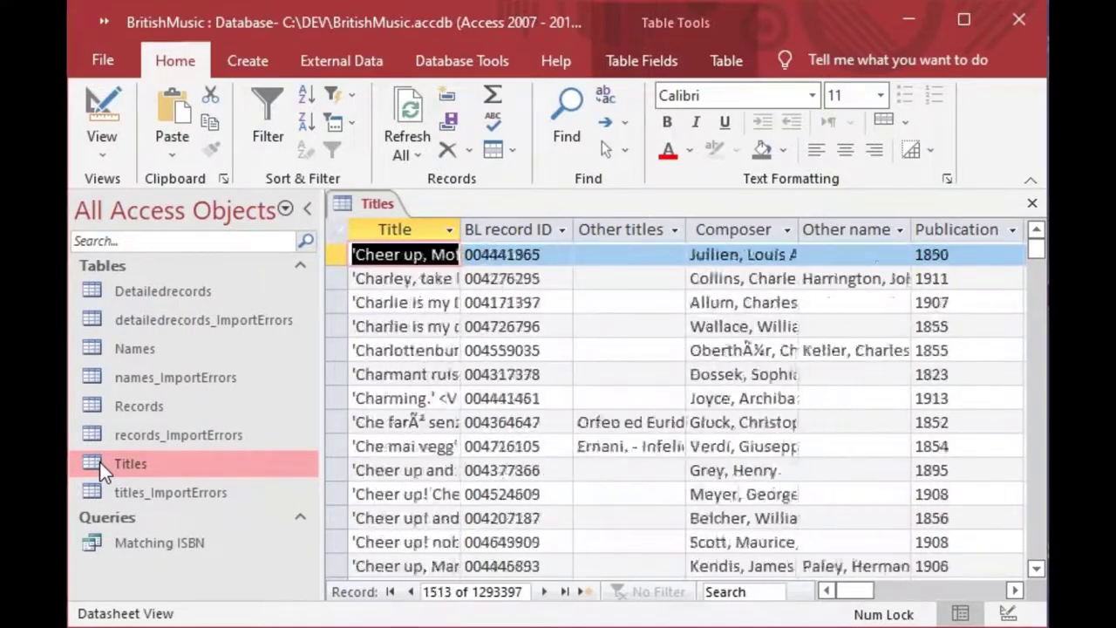
key(Left)
key(Page_Down)
key(Page_Down)
key(Page_Down)
key(Page_Down)
key(Page_Down)
key(Page_Down)
key(Page_Down)
key(Page_Down)
key(Page_Down)
key(Page_Down)
key(Page_Down)
key(Page_Down)
key(Page_Down)
key(Page_Down)
key(Page_Down)
key(Page_Down)
key(Page_Down)
key(Page_Down)
key(Page_Down)
key(Page_Down)
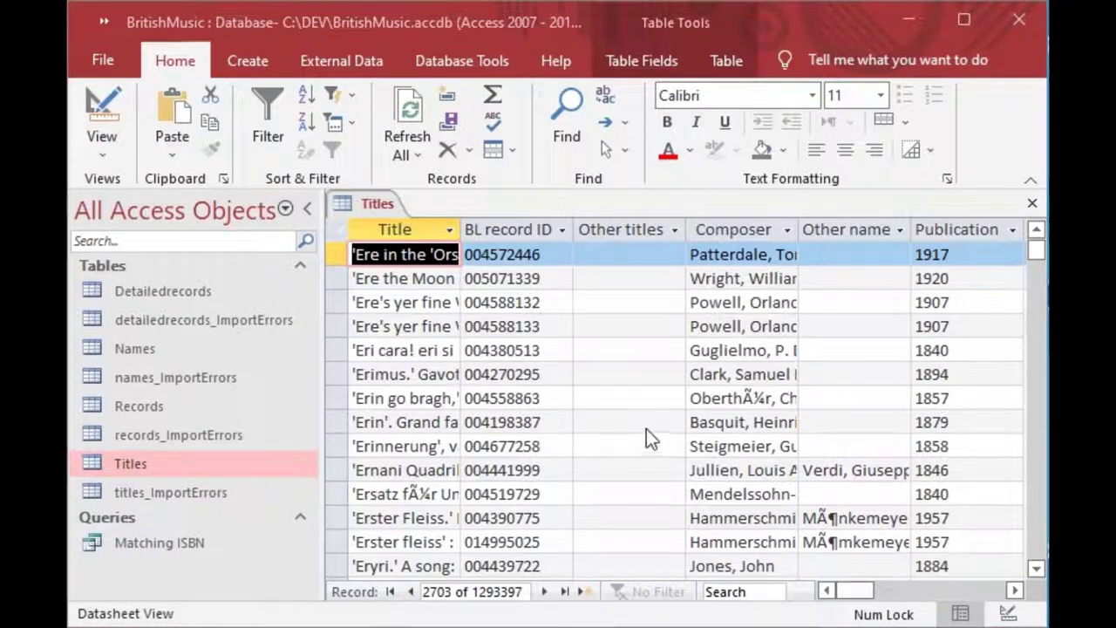
Select the first Publication date column of the Titles table and compare it with the publication columns beside it
key(F2)
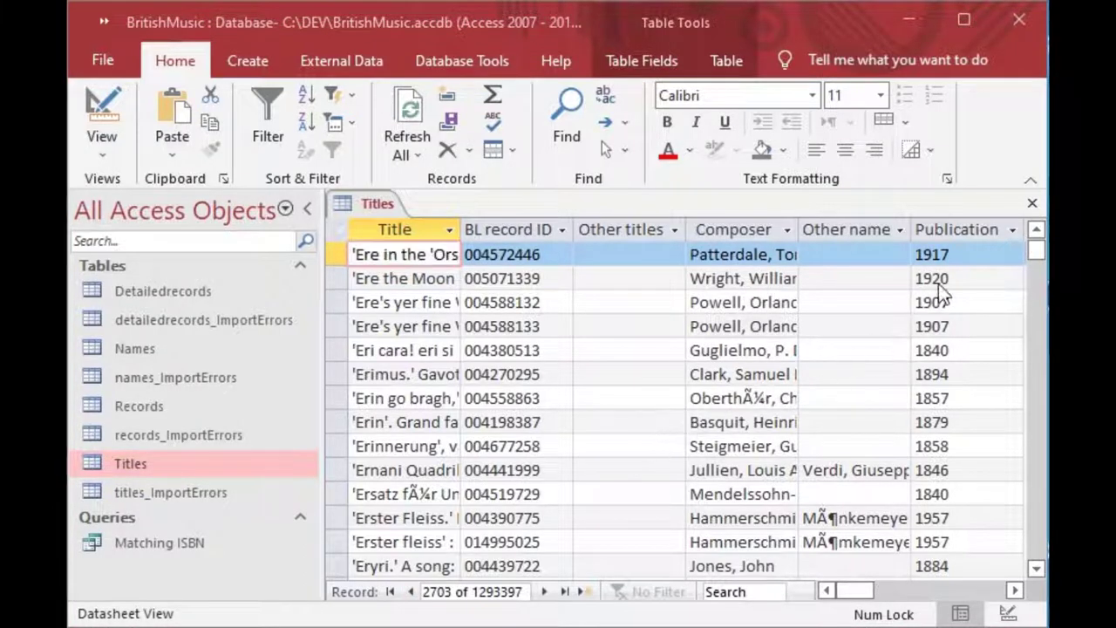
click(954, 230)
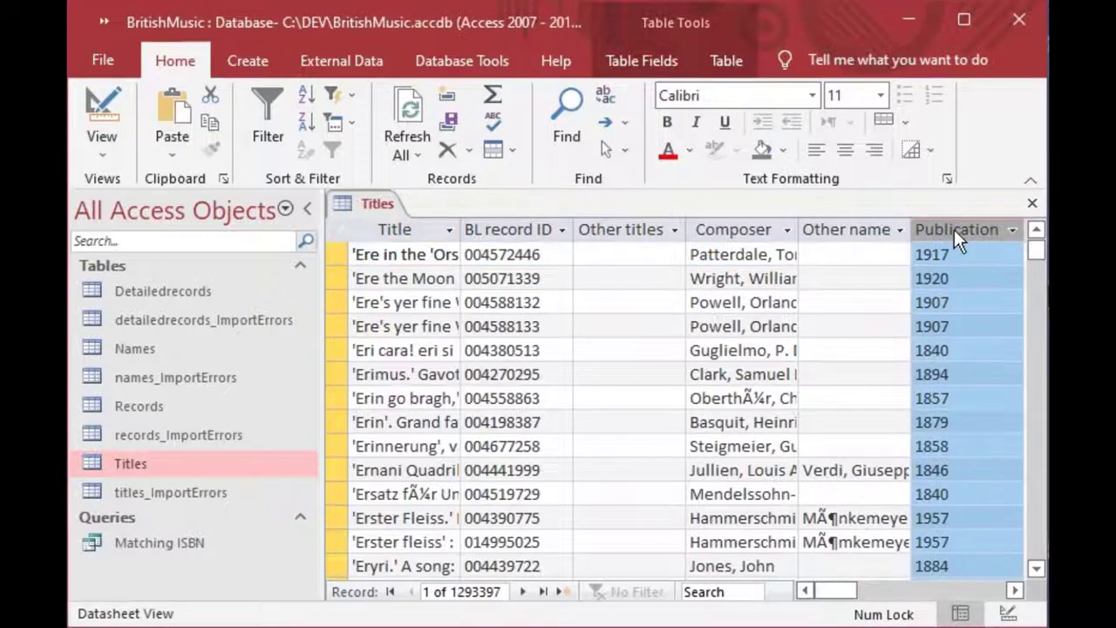
click(1015, 592)
click(1014, 592)
click(1015, 592)
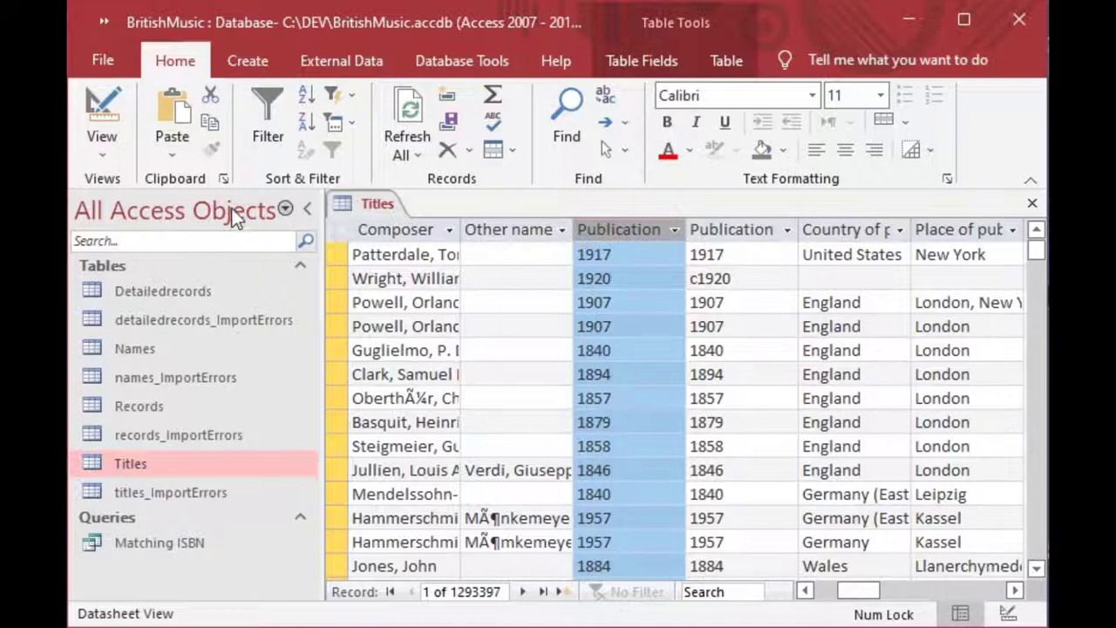
Switch the Titles table to design view and go down the field list to Publication date (standardised)
click(94, 103)
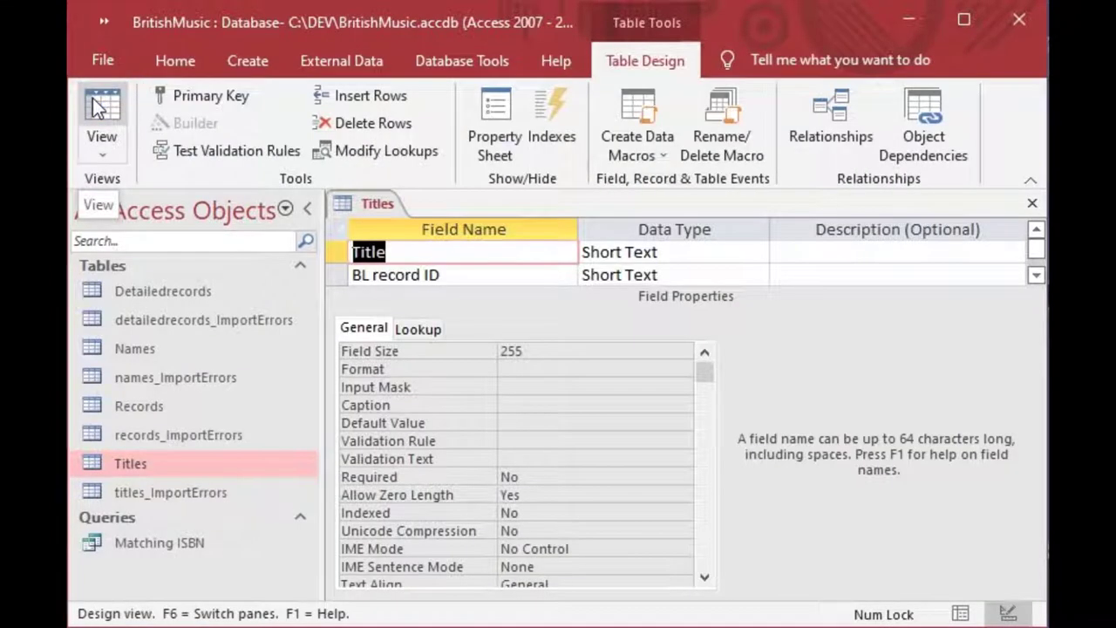
click(421, 253)
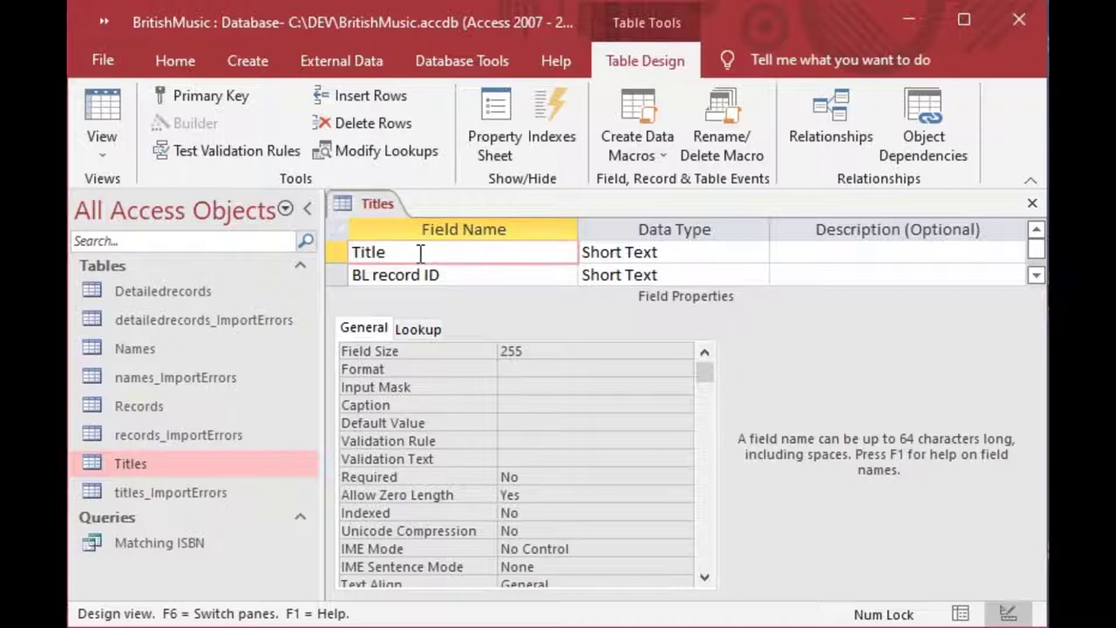
key(Down)
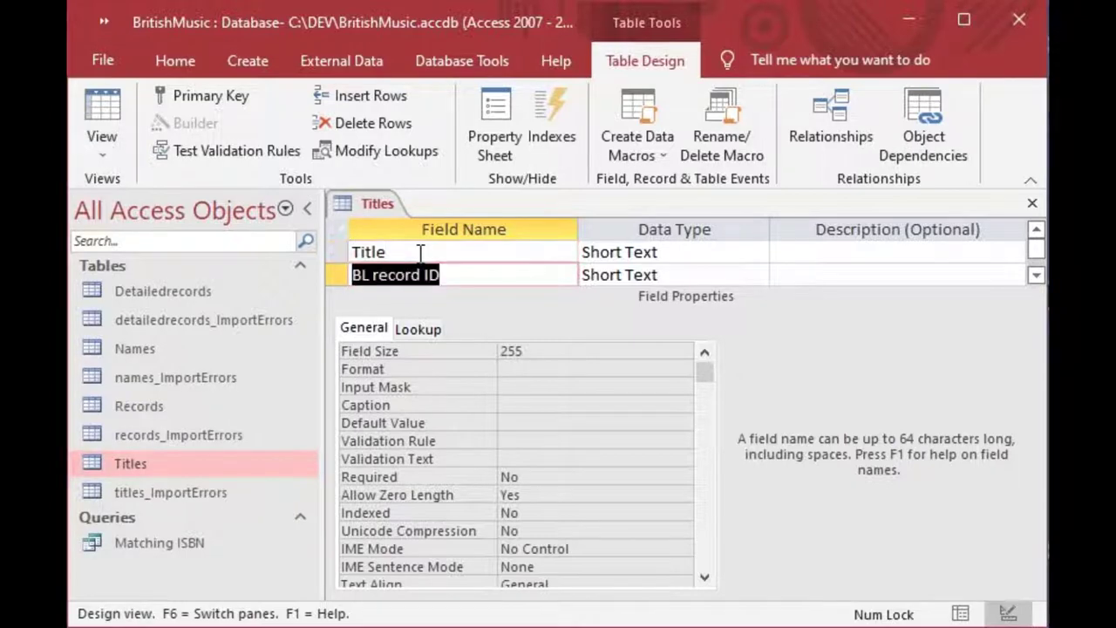
key(Down)
key(Down)
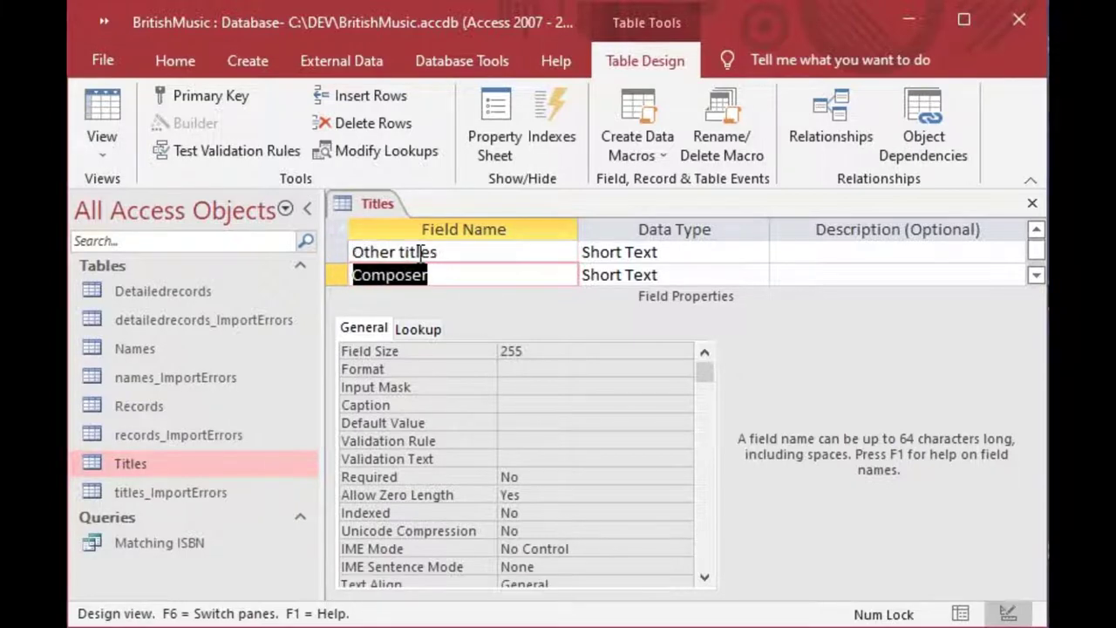
key(Down)
key(Down)
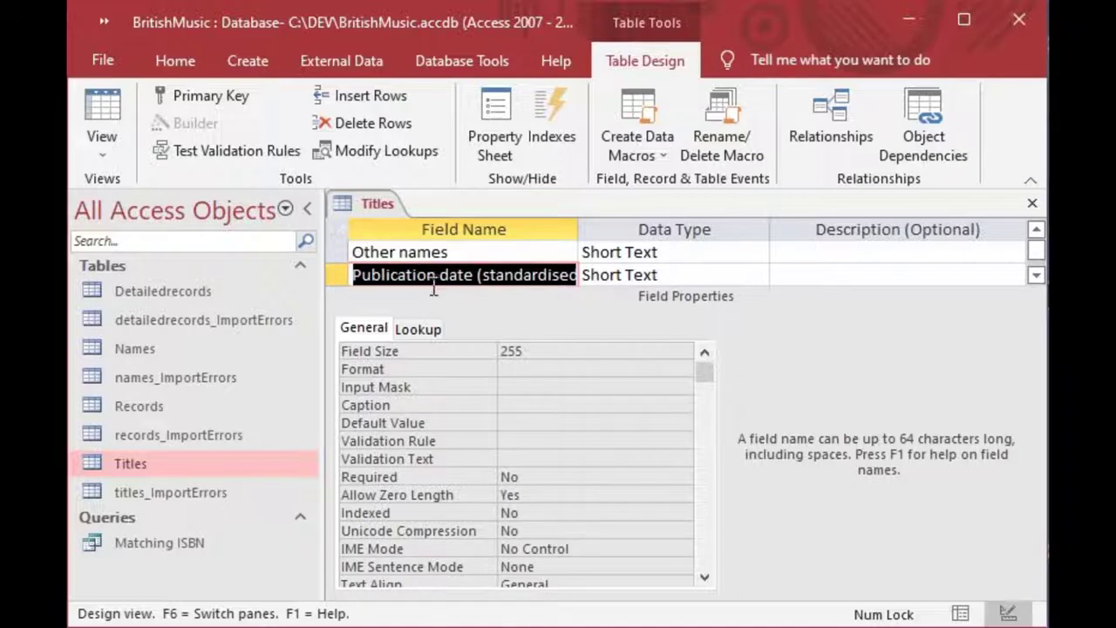
Check the lookup properties of Publication date (standardised) and set its Indexed property to Yes (Duplicates OK)
click(366, 328)
click(416, 331)
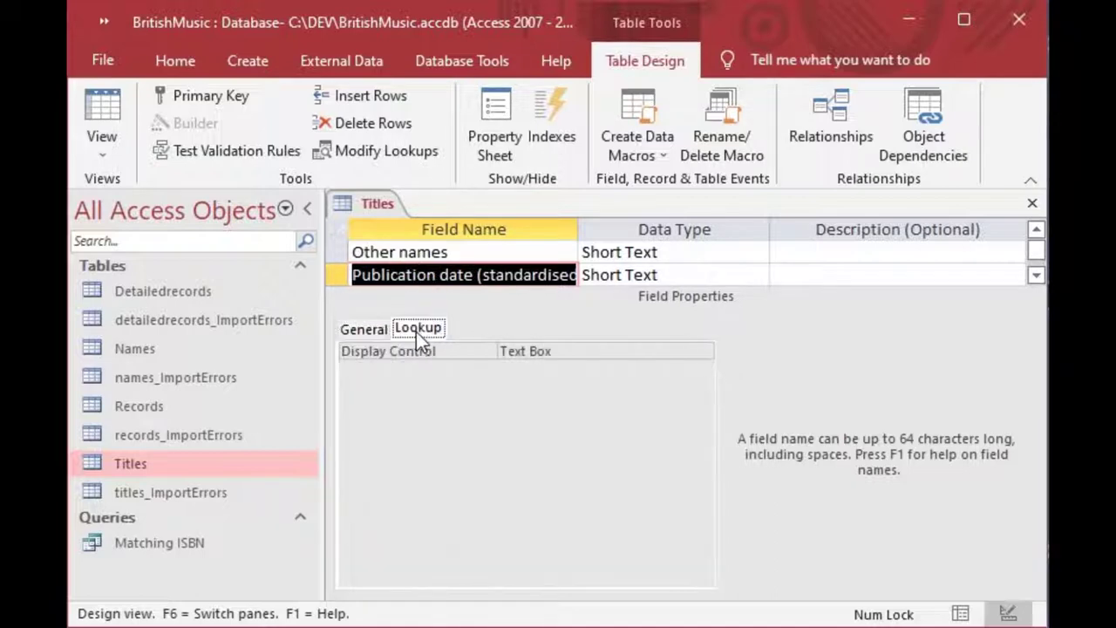
click(364, 330)
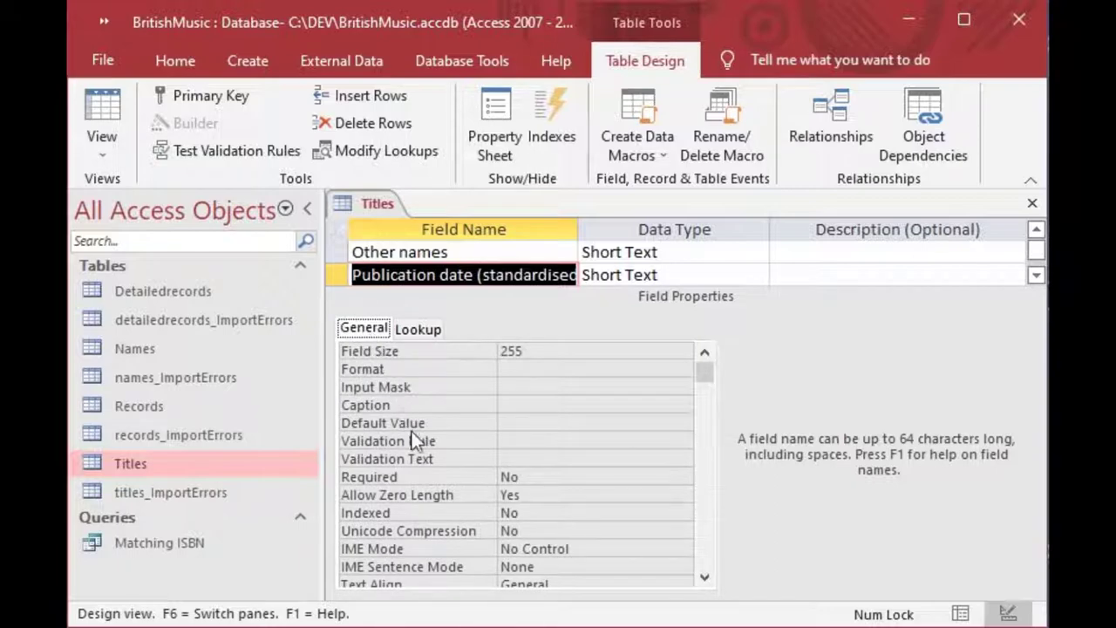
click(542, 514)
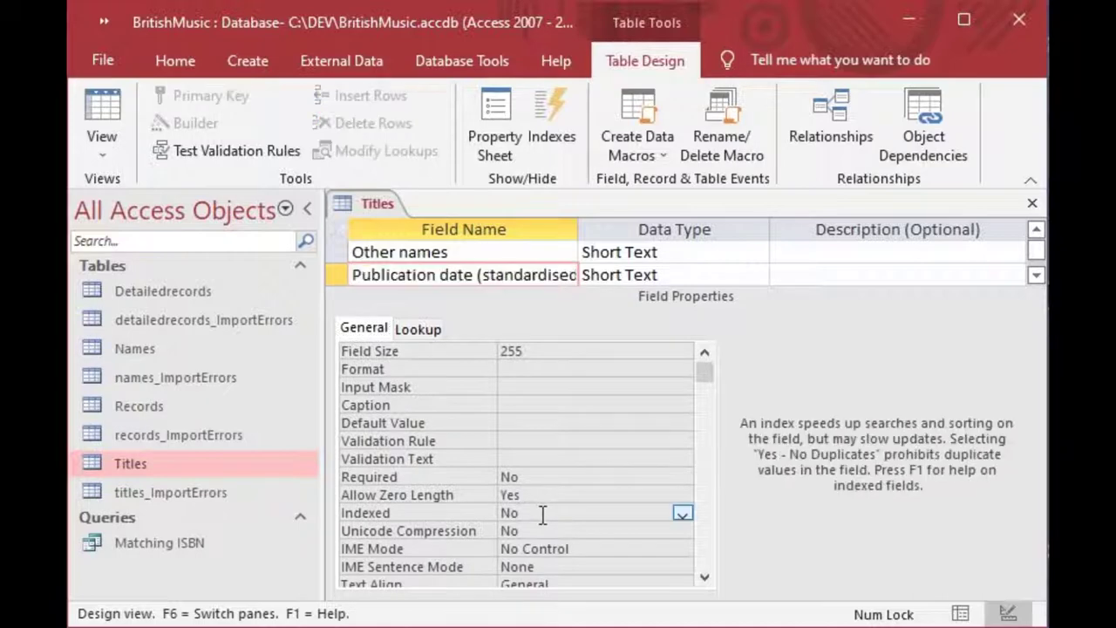
click(683, 515)
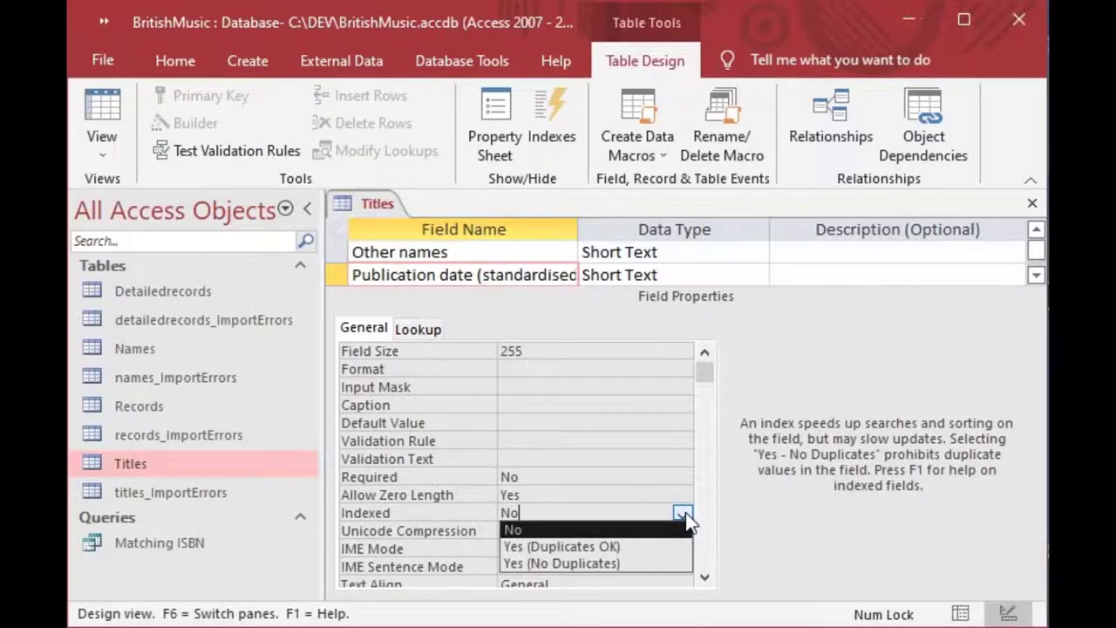
click(605, 546)
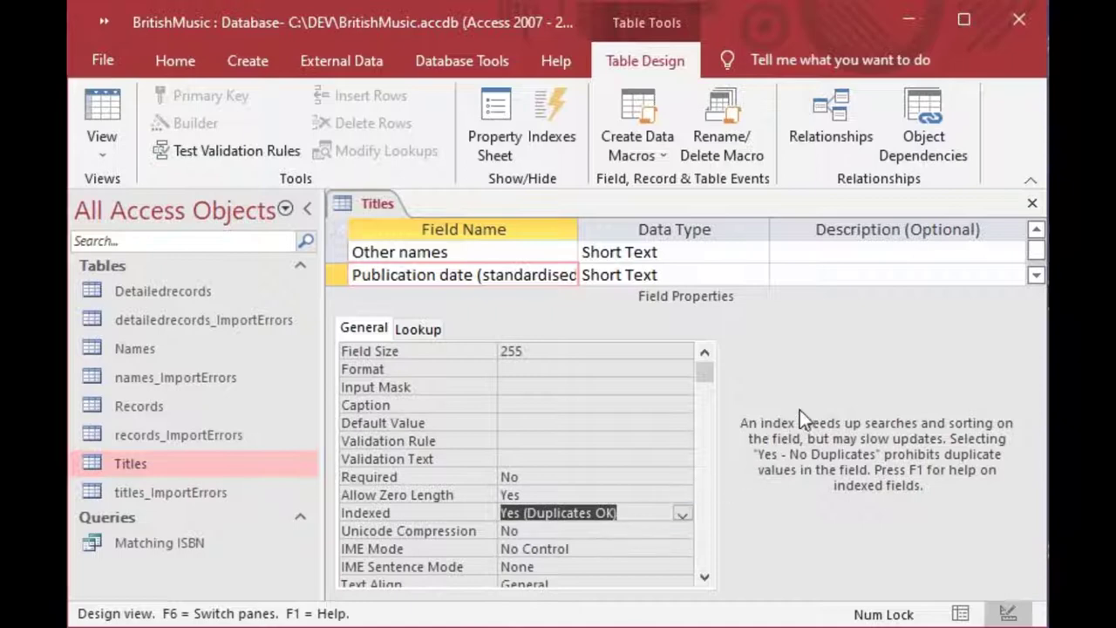
Close the Titles table and save the changes to its design
click(1031, 208)
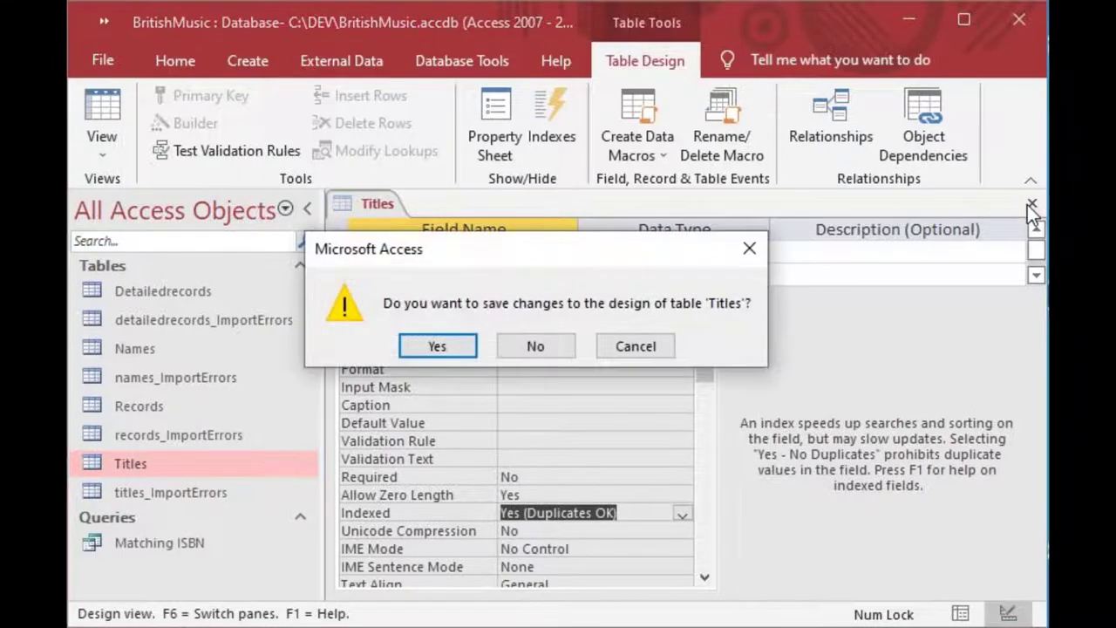
click(442, 348)
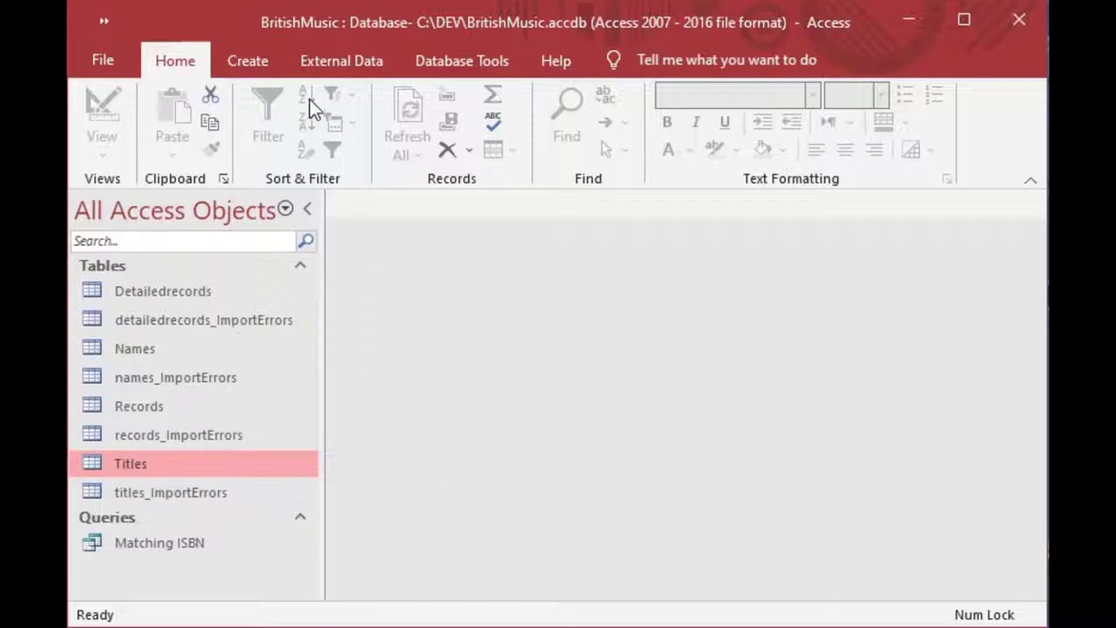
Create a new query in design view, add the Titles table to it and enlarge the design grid
click(249, 63)
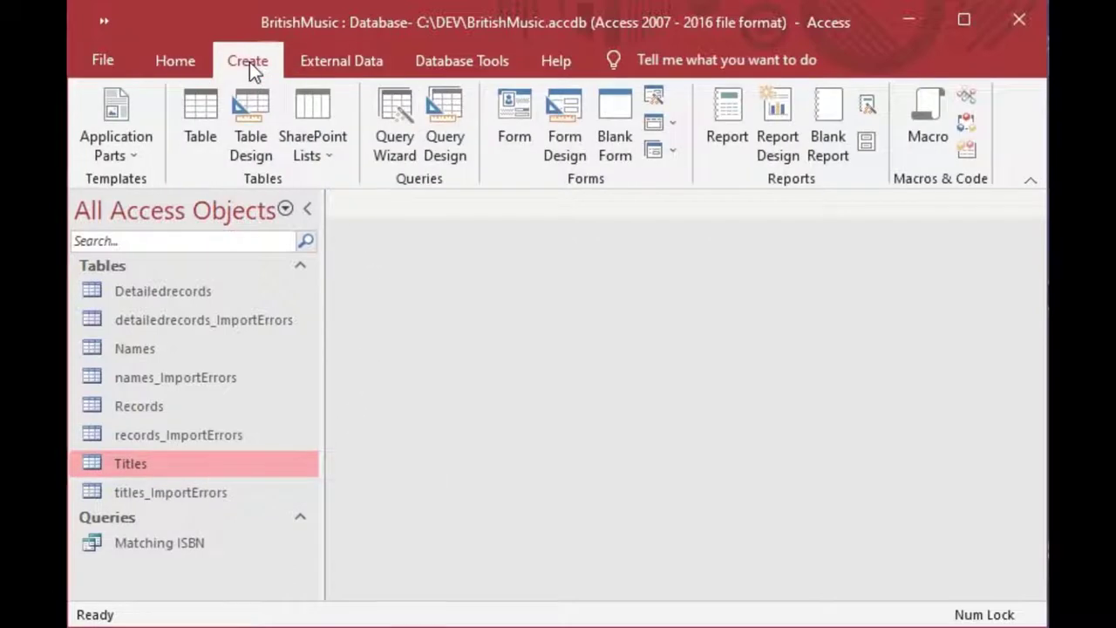
click(445, 131)
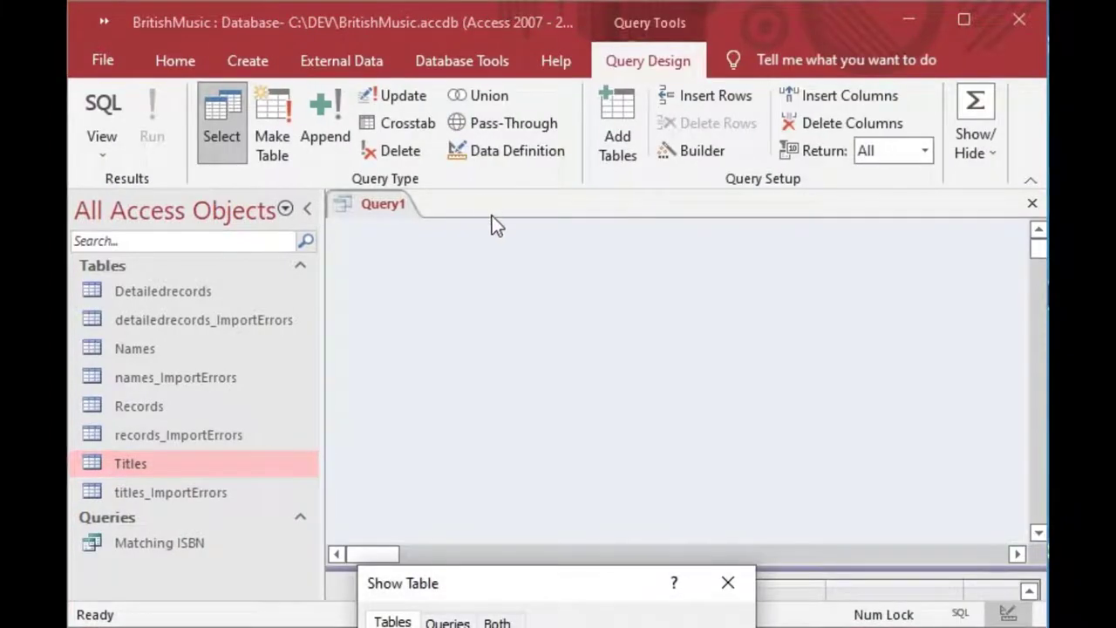
click(725, 580)
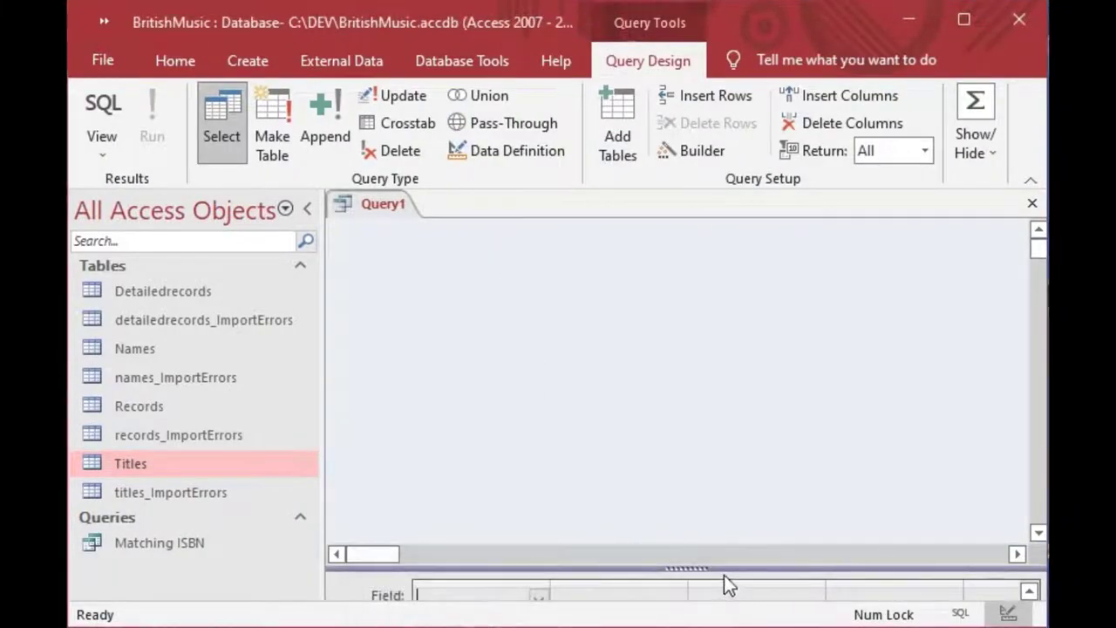
drag(153, 471, 471, 261)
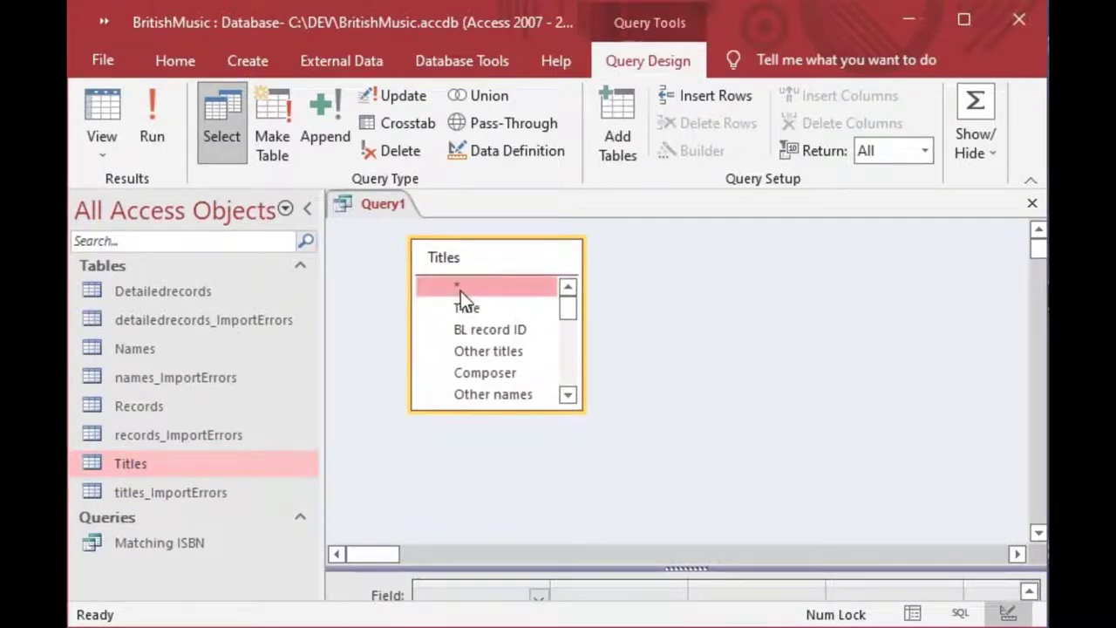
drag(660, 566, 683, 424)
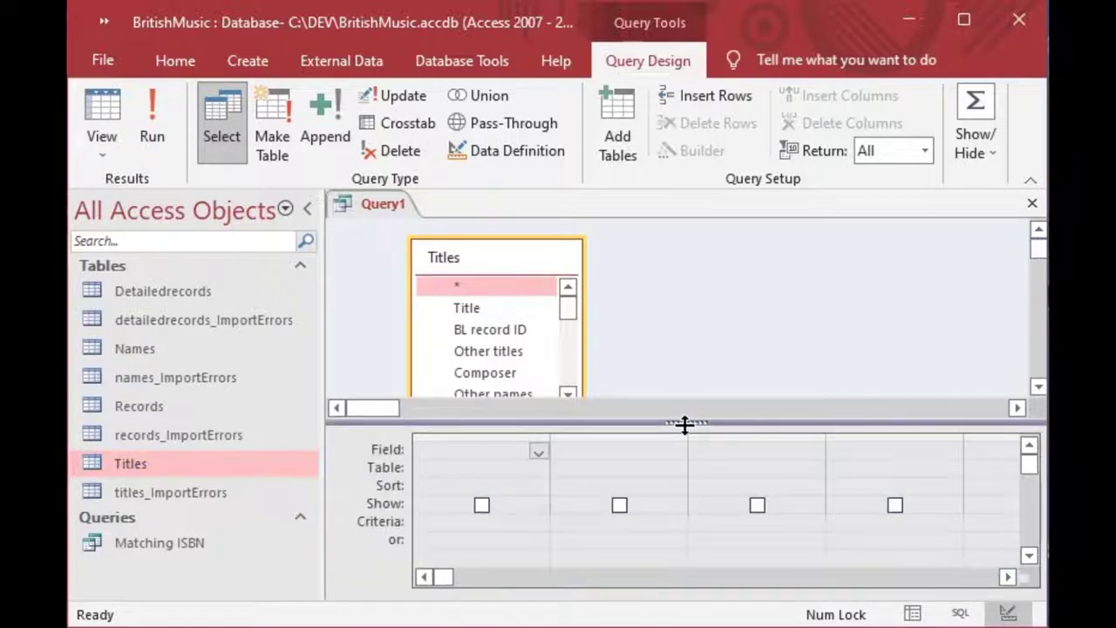
drag(522, 261, 511, 253)
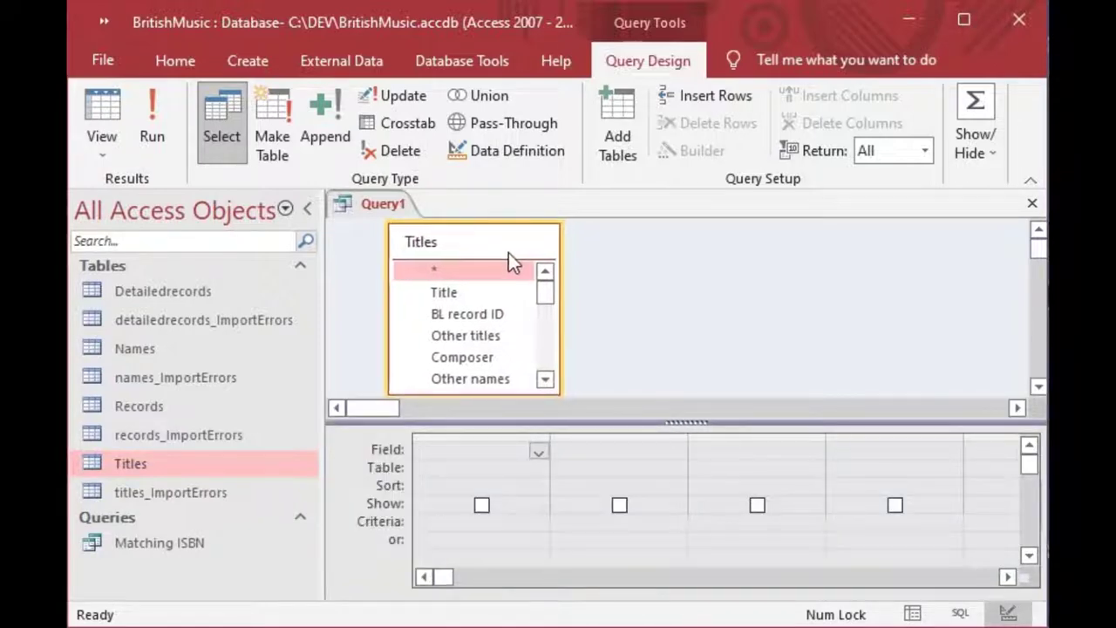
Add all fields of the Titles table to the query as Titles.*
double_click(436, 272)
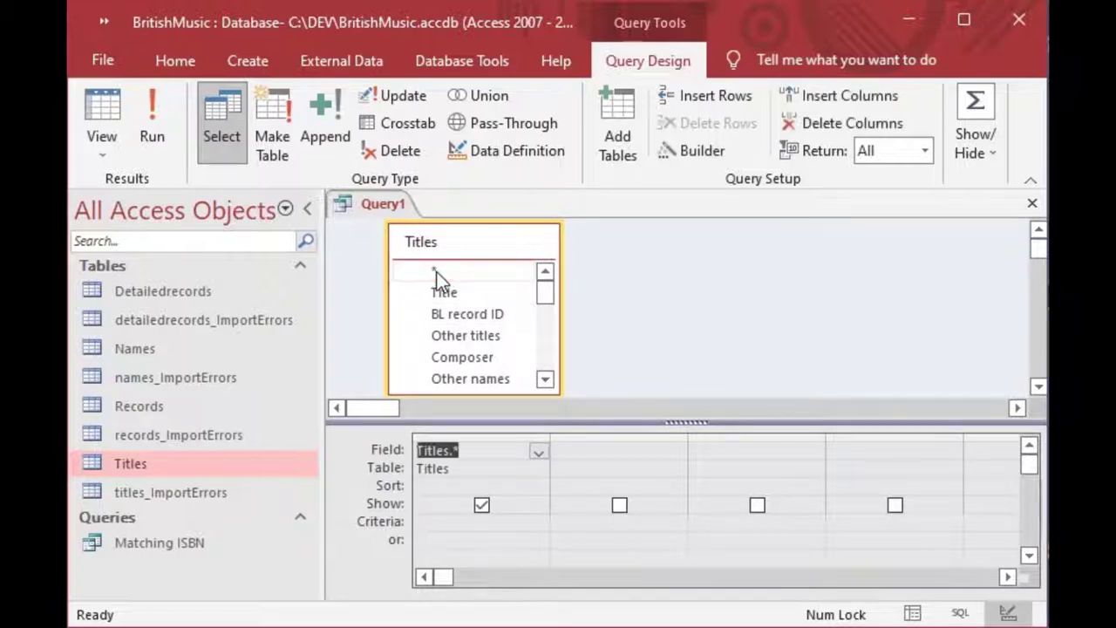
click(454, 451)
drag(449, 451, 475, 452)
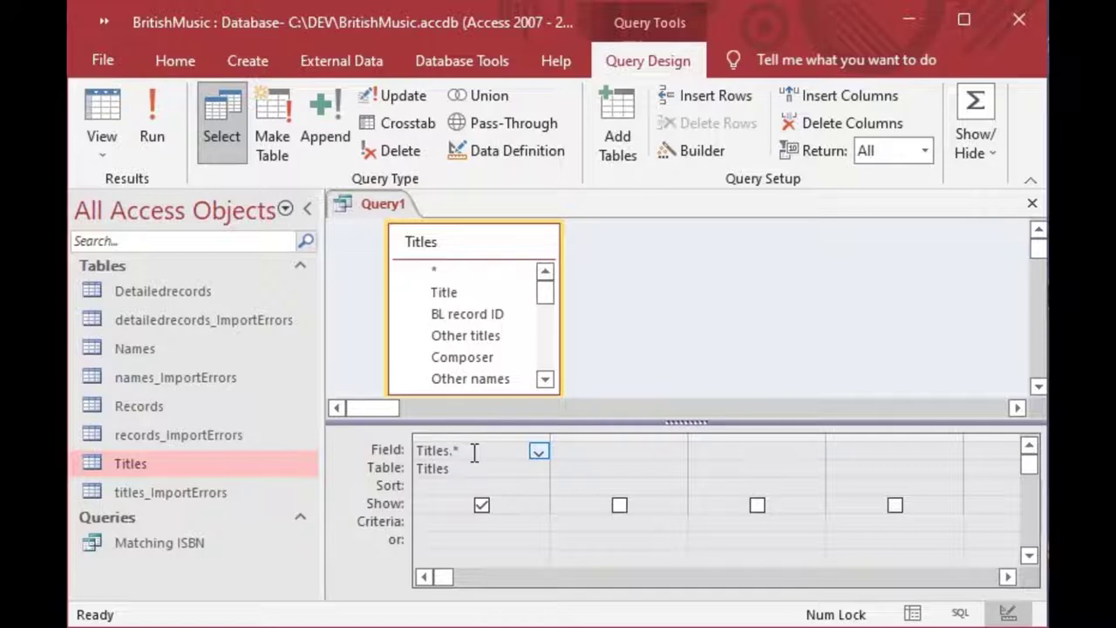
Add Publication date (standardised) as the second query column, widen it and exclude it from the displayed output
click(545, 381)
click(545, 380)
click(545, 380)
click(544, 380)
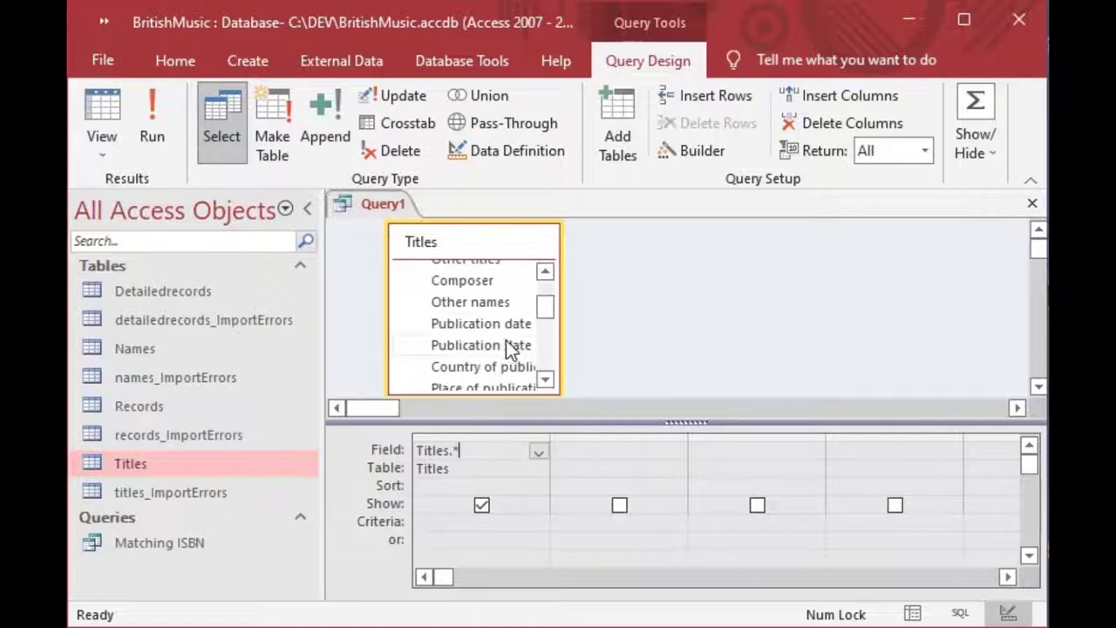
double_click(471, 321)
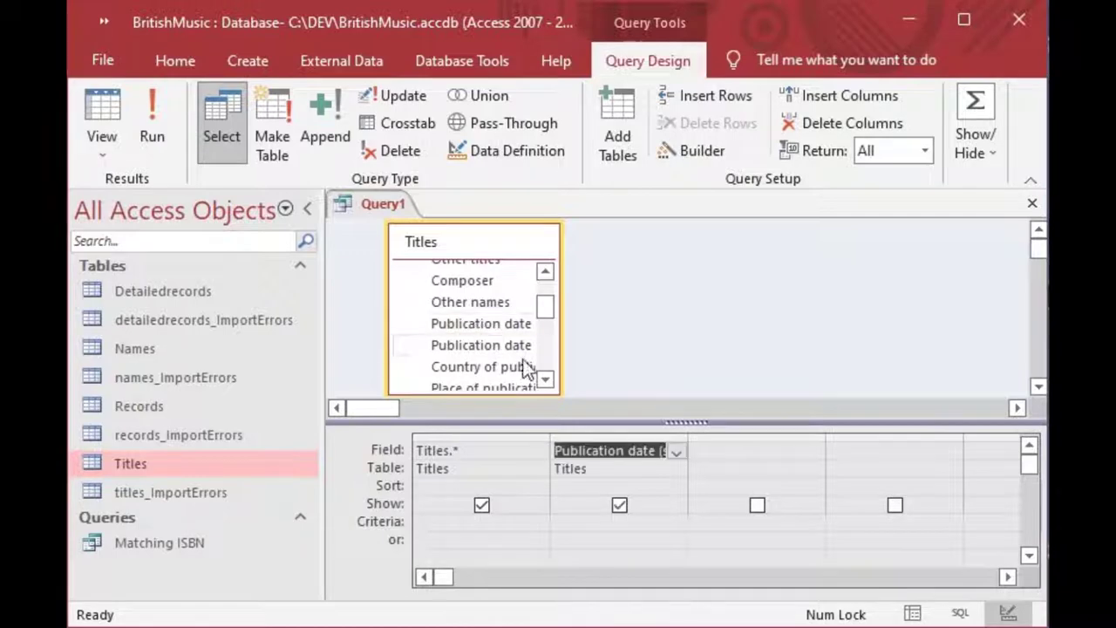
drag(687, 438, 807, 443)
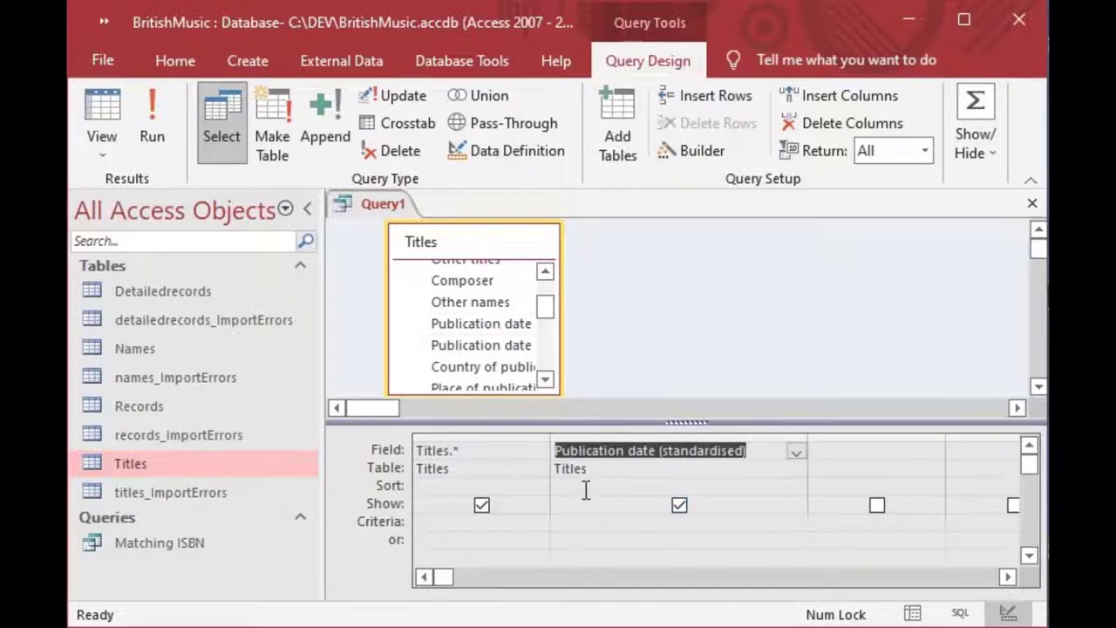
click(679, 508)
Set the Publication date (standardised) criterion to 1944, show the matching titles and go to the last record
click(615, 521)
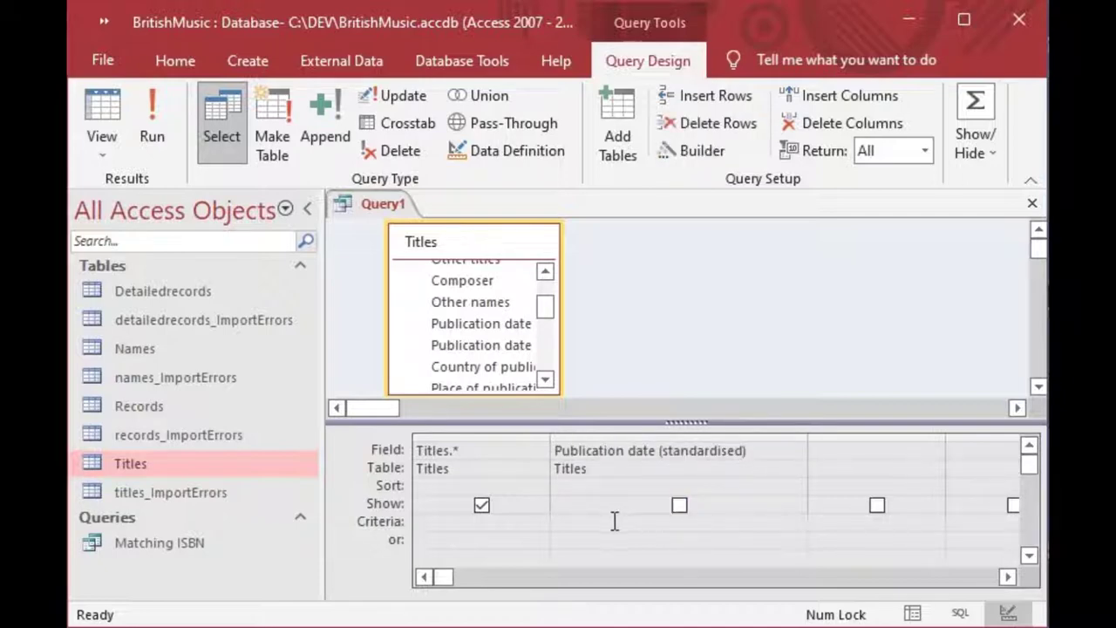
text(1944)
key(Tab)
click(99, 109)
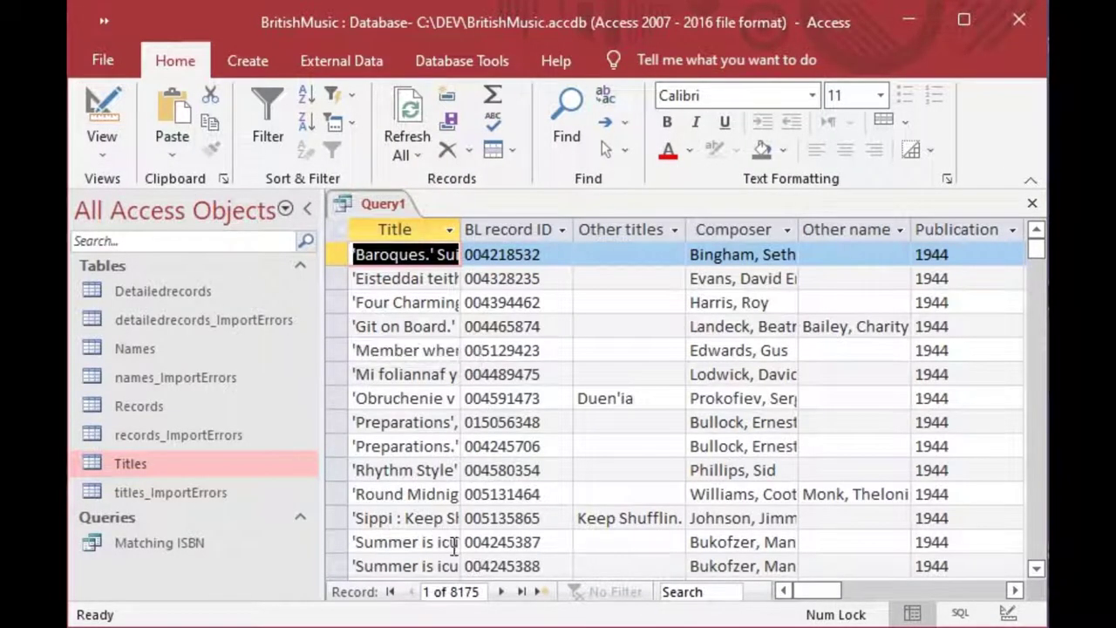
click(522, 593)
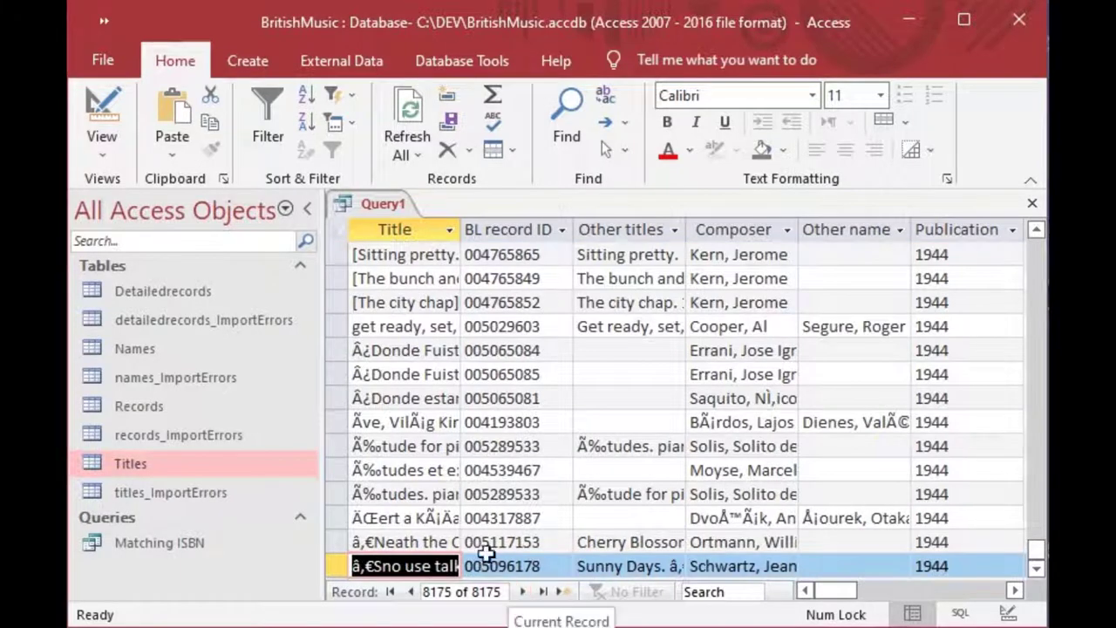
Change the query's publication date criterion to 1960, show the matching titles and go to the last record
click(104, 109)
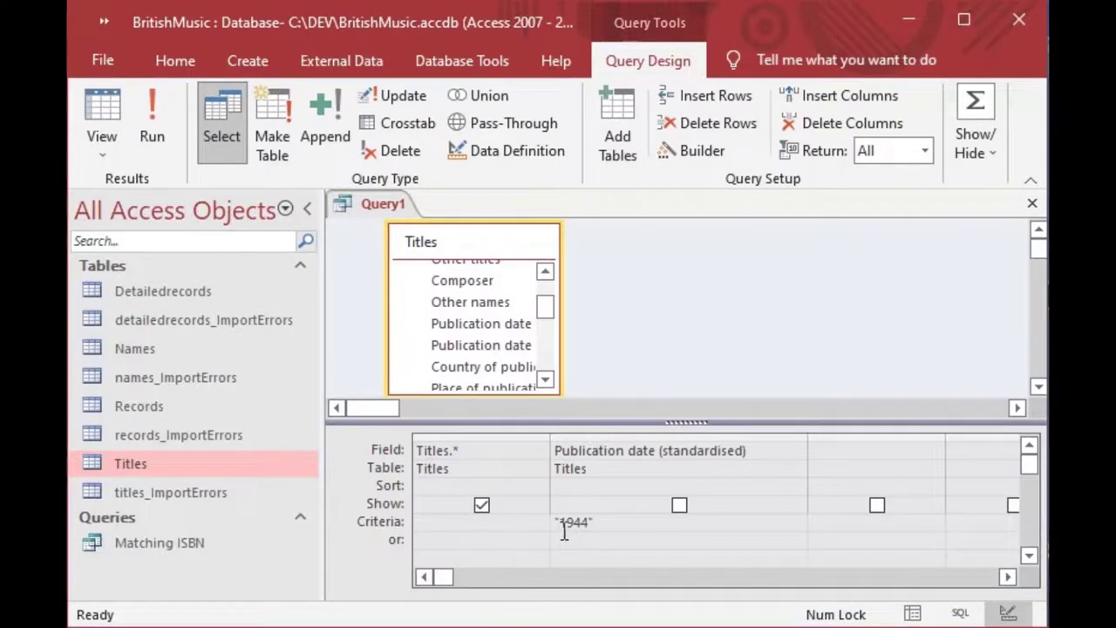
double_click(598, 523)
text(1960)
key(Tab)
click(106, 102)
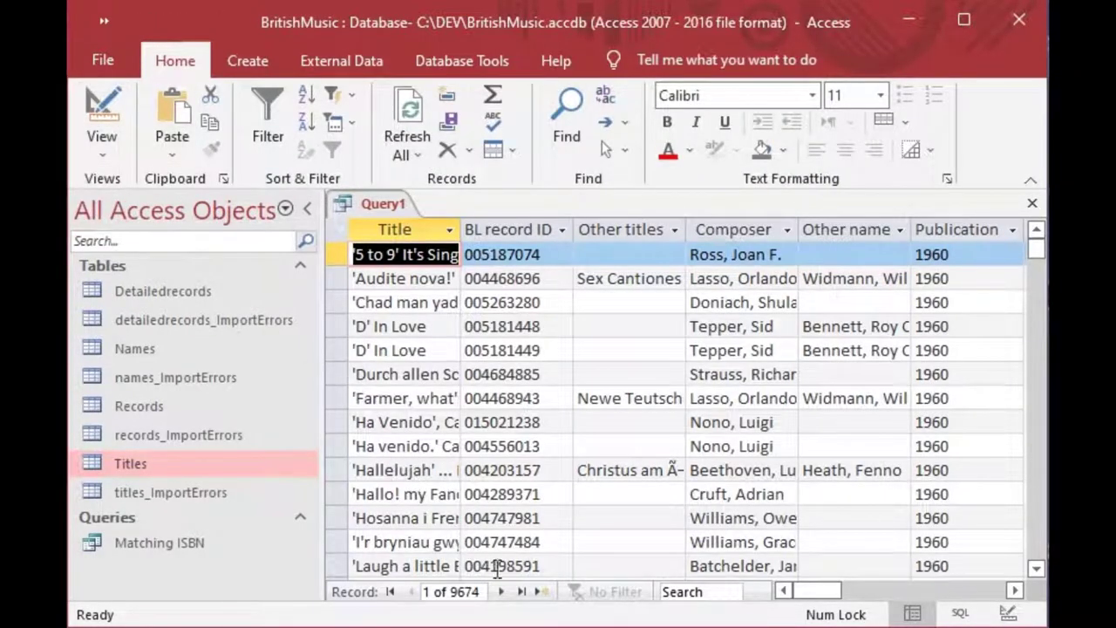
click(521, 592)
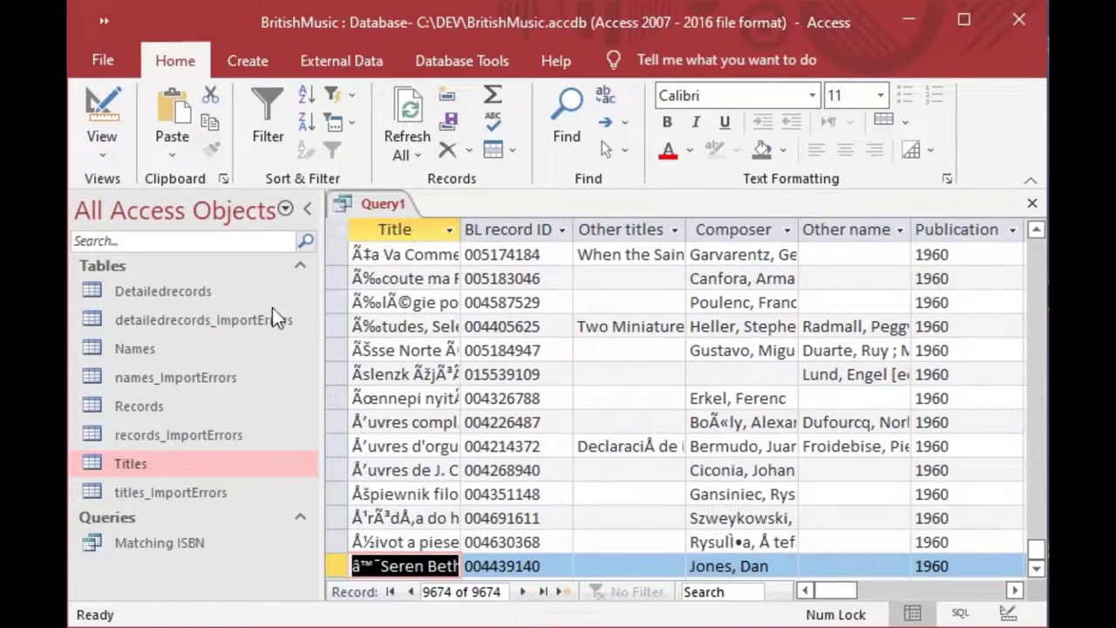
Change the query's publication date criterion to 1958, show the matching titles and check the last and first records
click(96, 103)
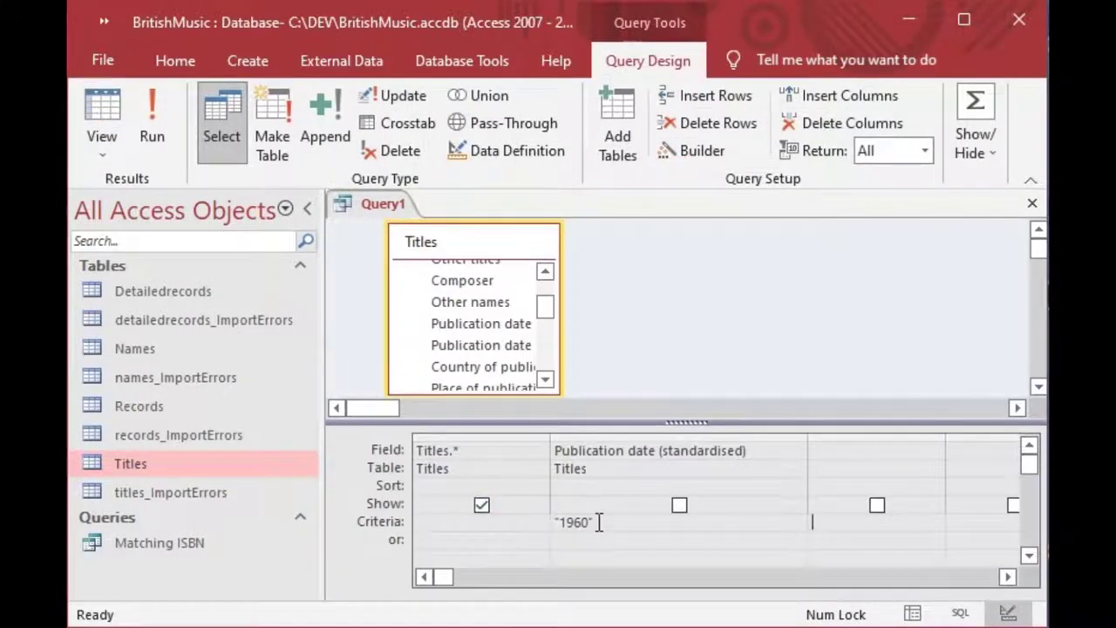
drag(598, 521, 553, 523)
text(1958)
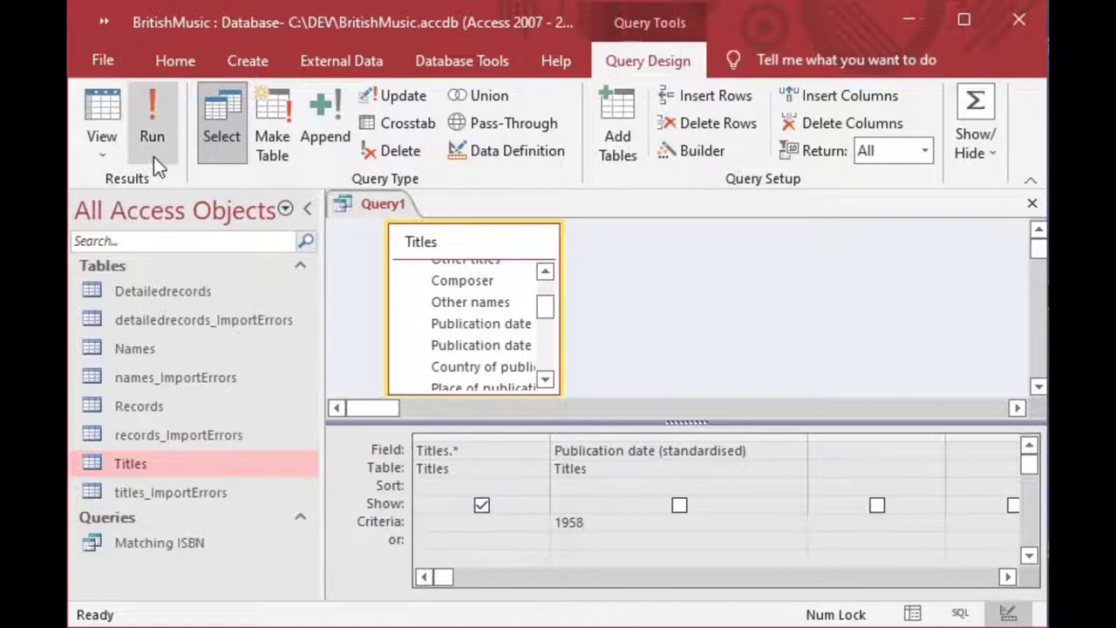
click(108, 107)
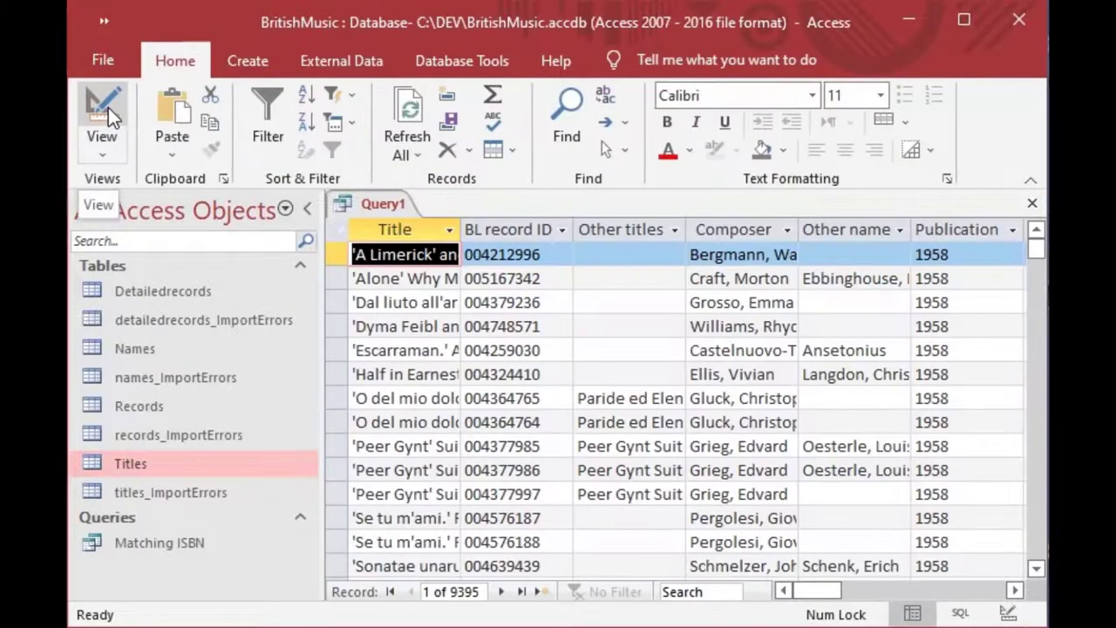
click(521, 592)
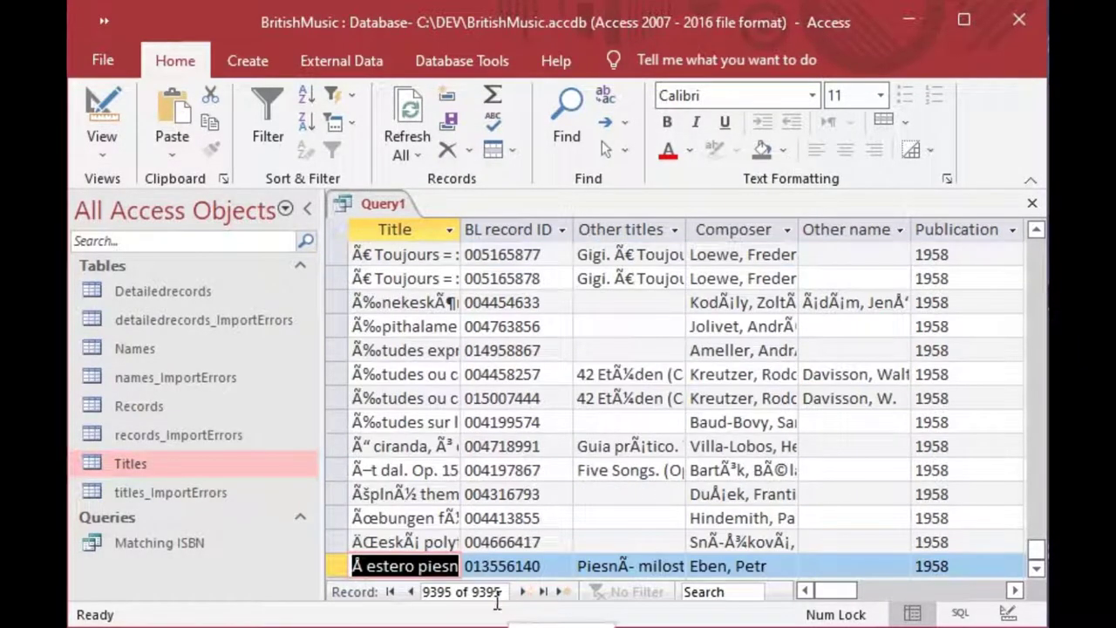
click(390, 592)
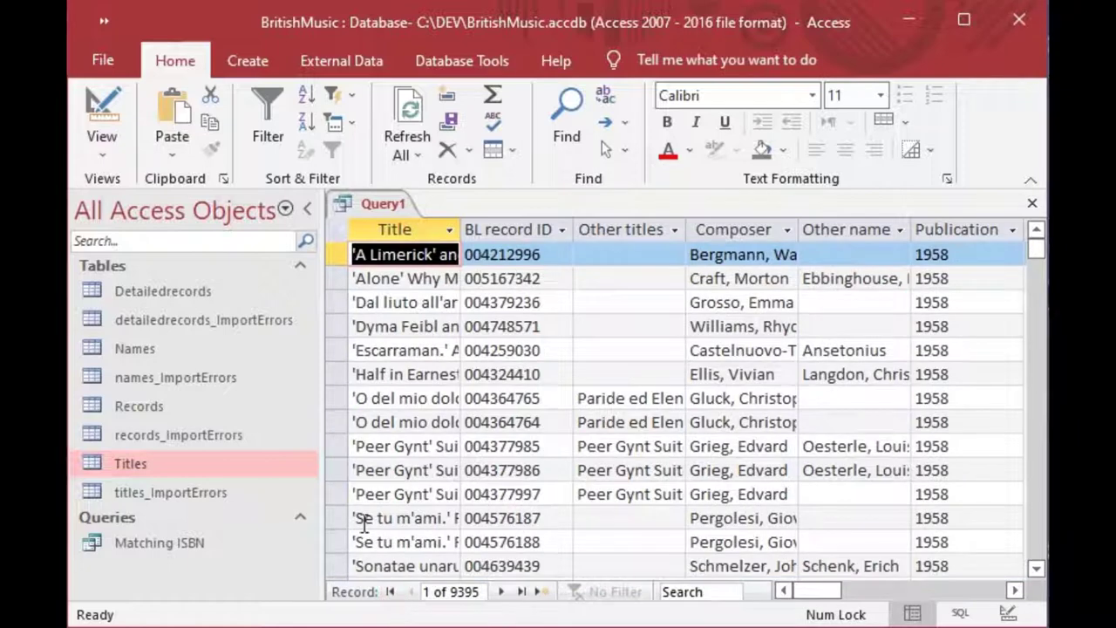
Change the query's publication date criterion to 1985, show the matching titles and go to the last record
click(90, 111)
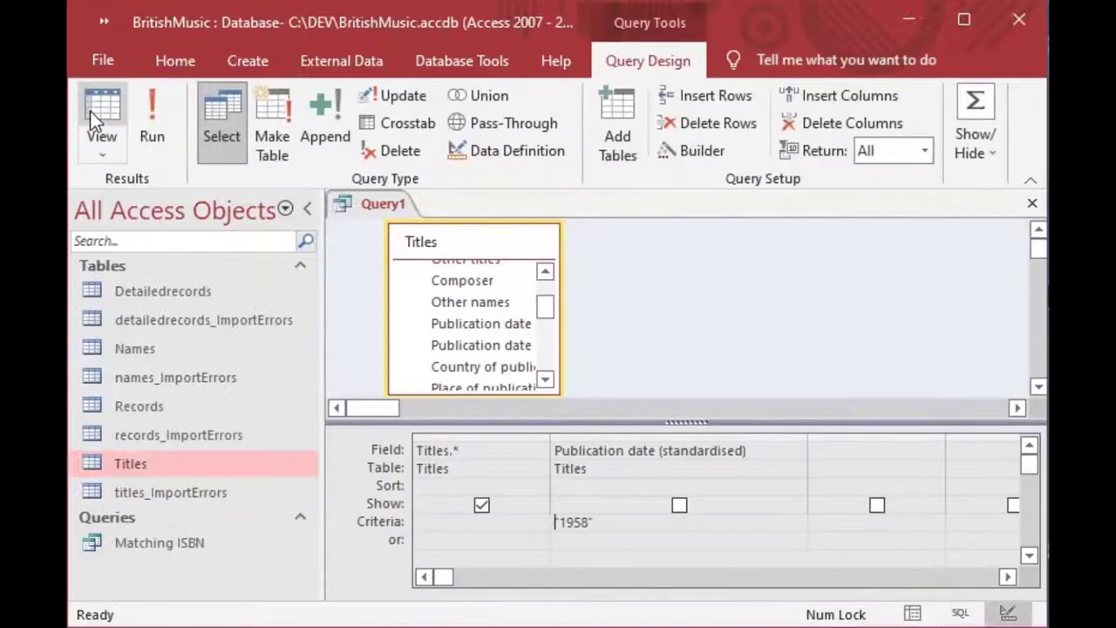
drag(598, 526, 558, 523)
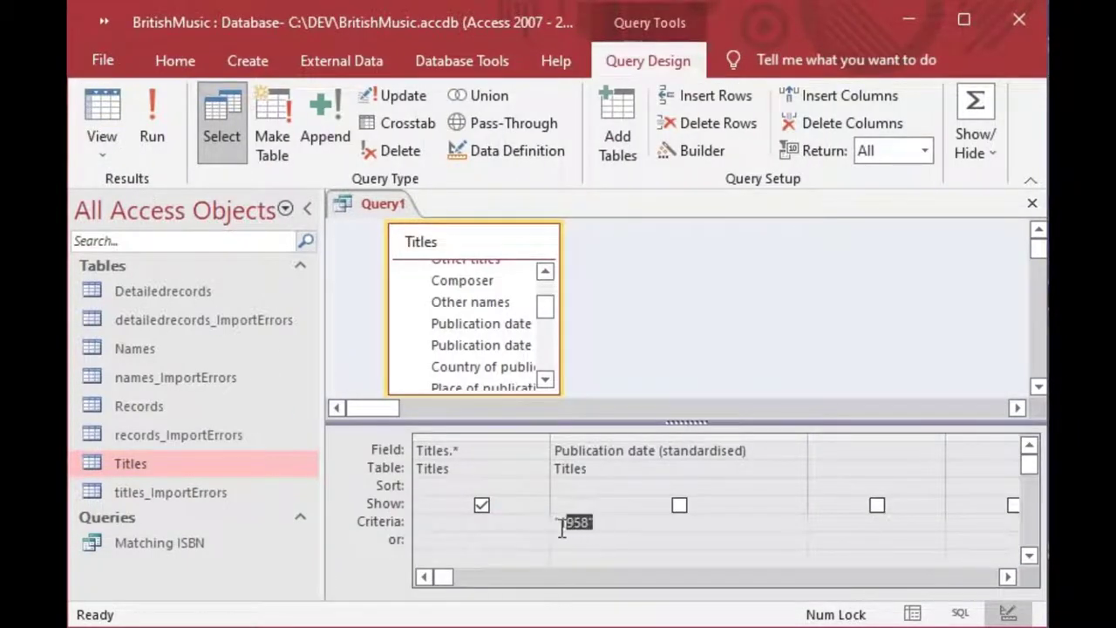
text(1)
key(Tab)
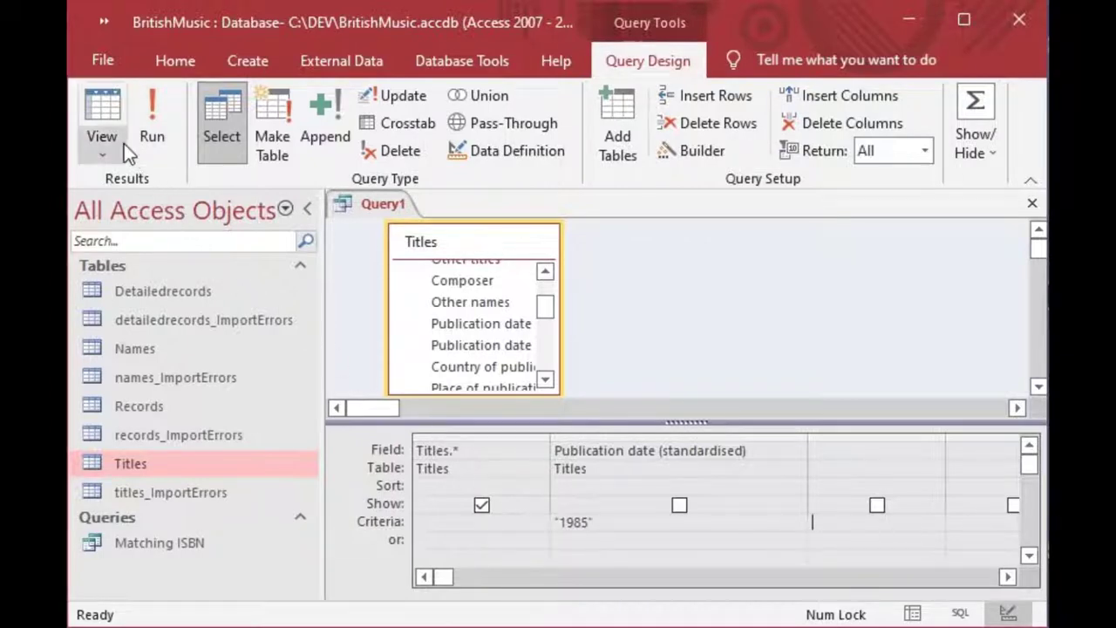
click(98, 110)
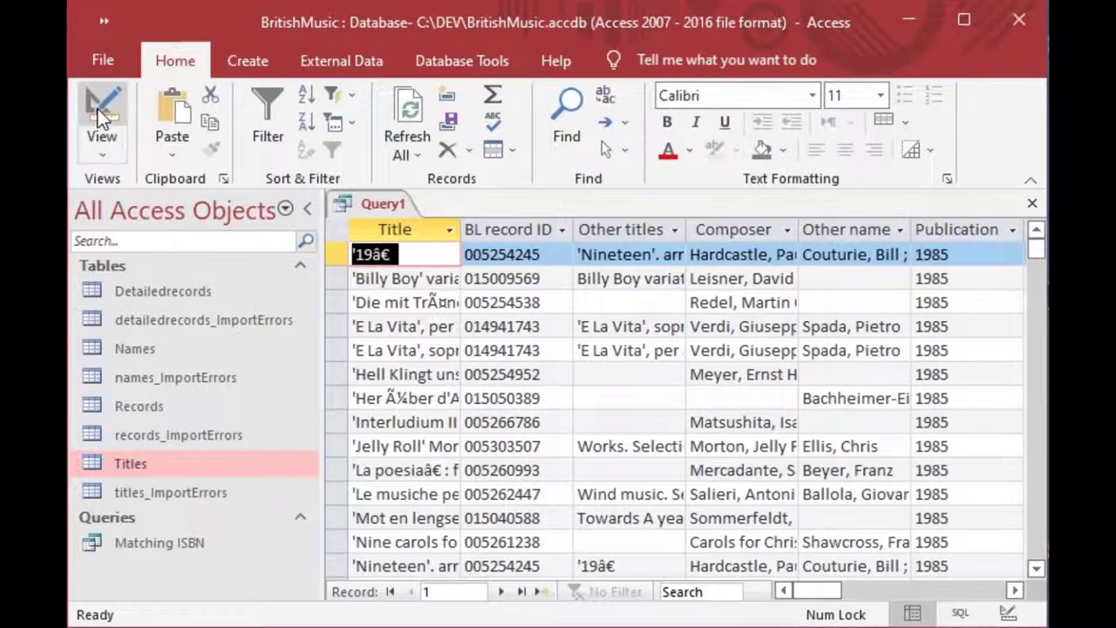
click(521, 592)
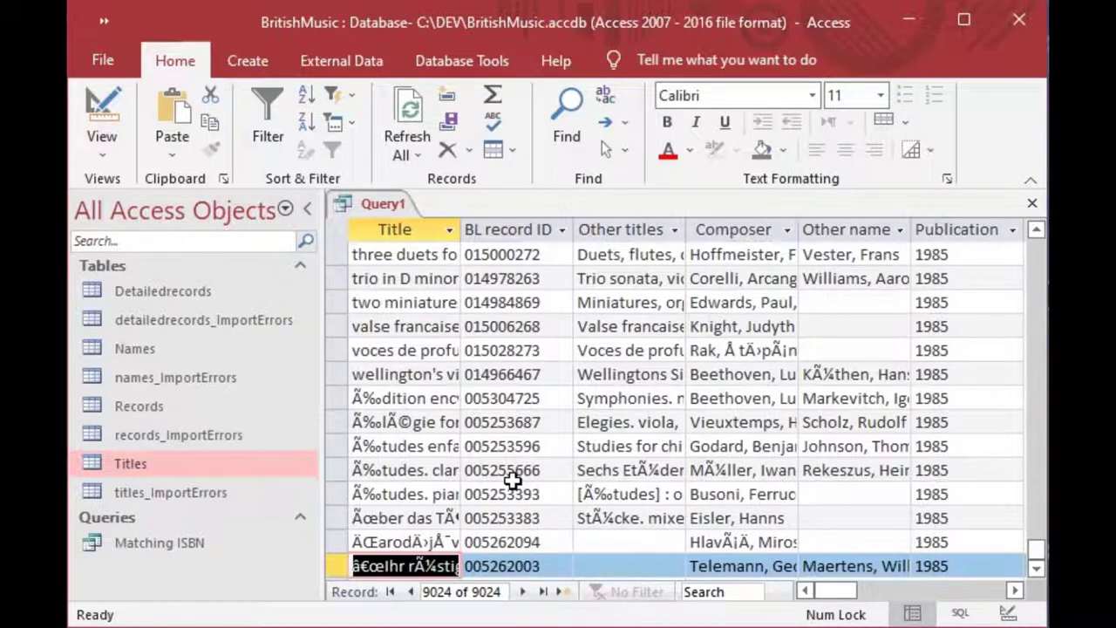
Remove the publication date criterion, show all the titles and go to the last record
click(101, 112)
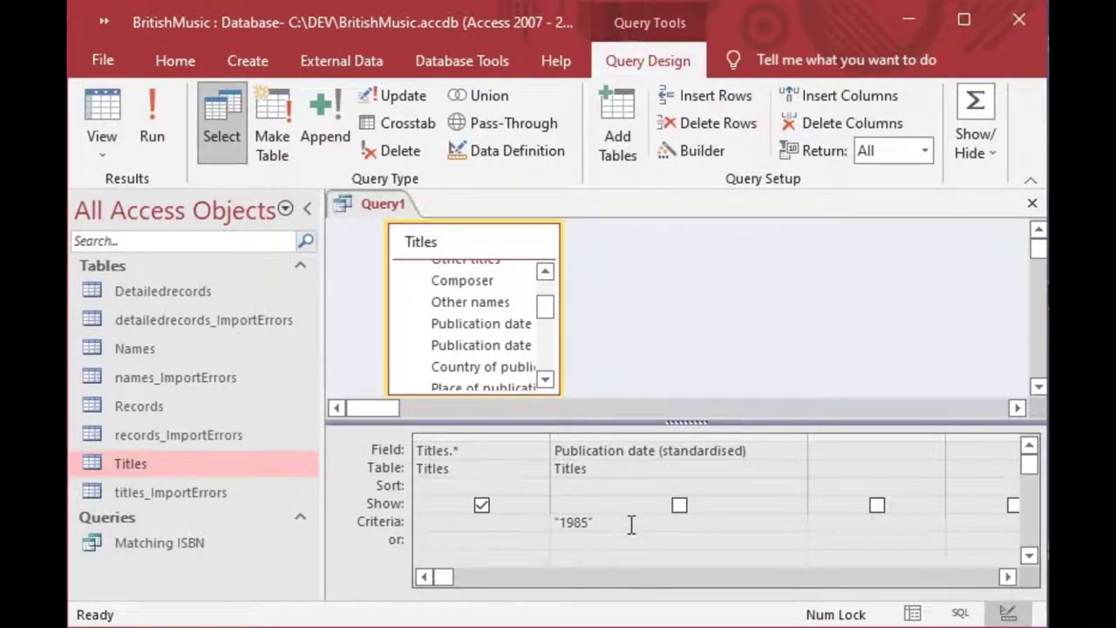
drag(632, 524, 498, 506)
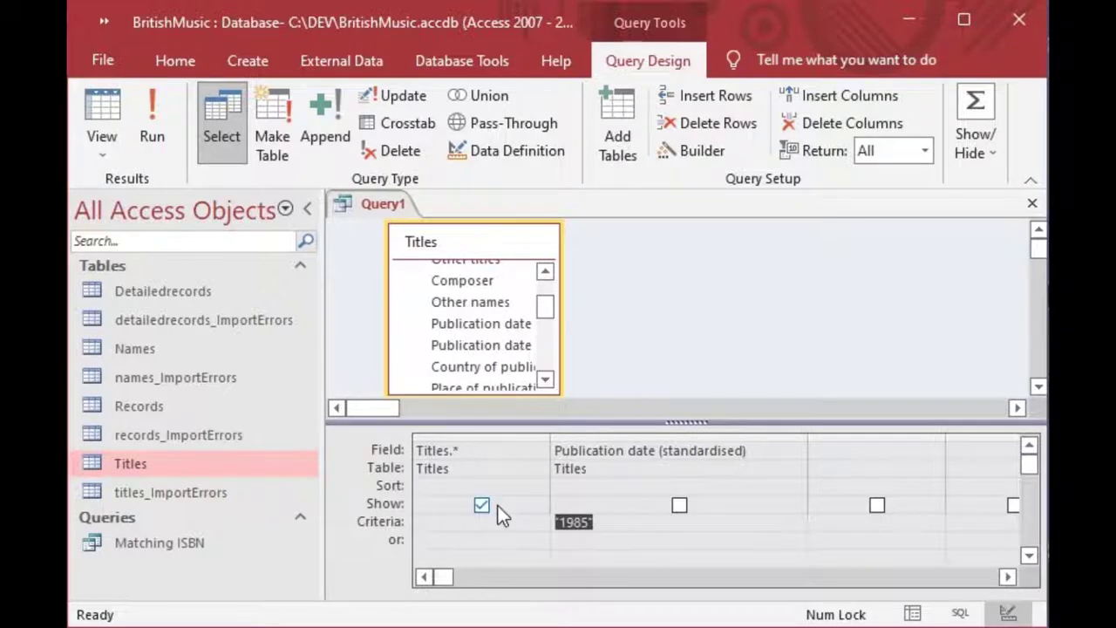
key(Delete)
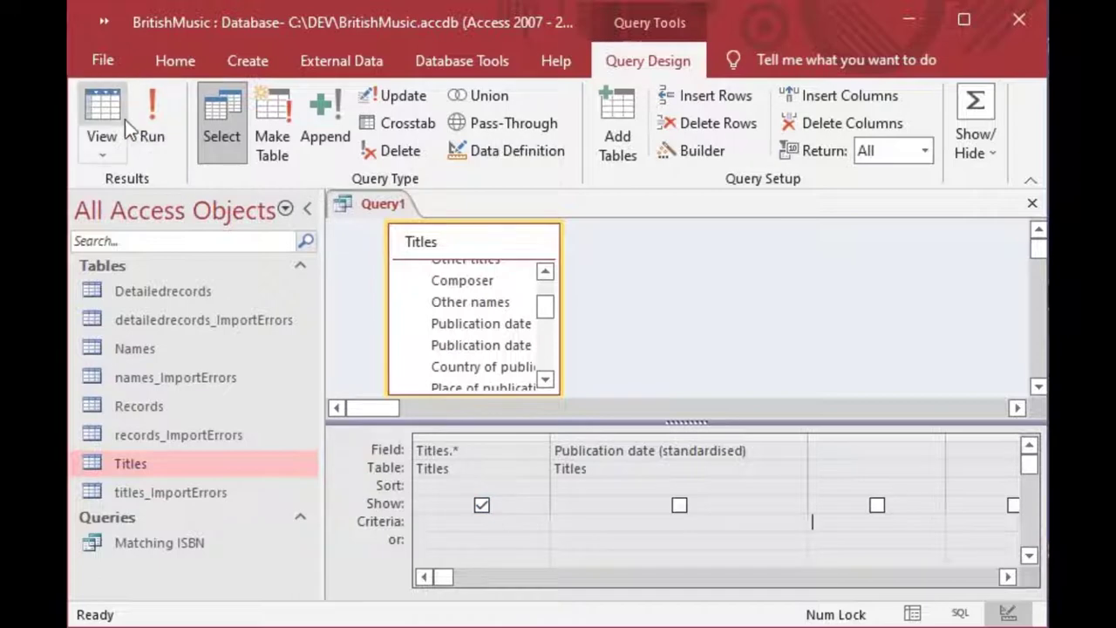
click(102, 105)
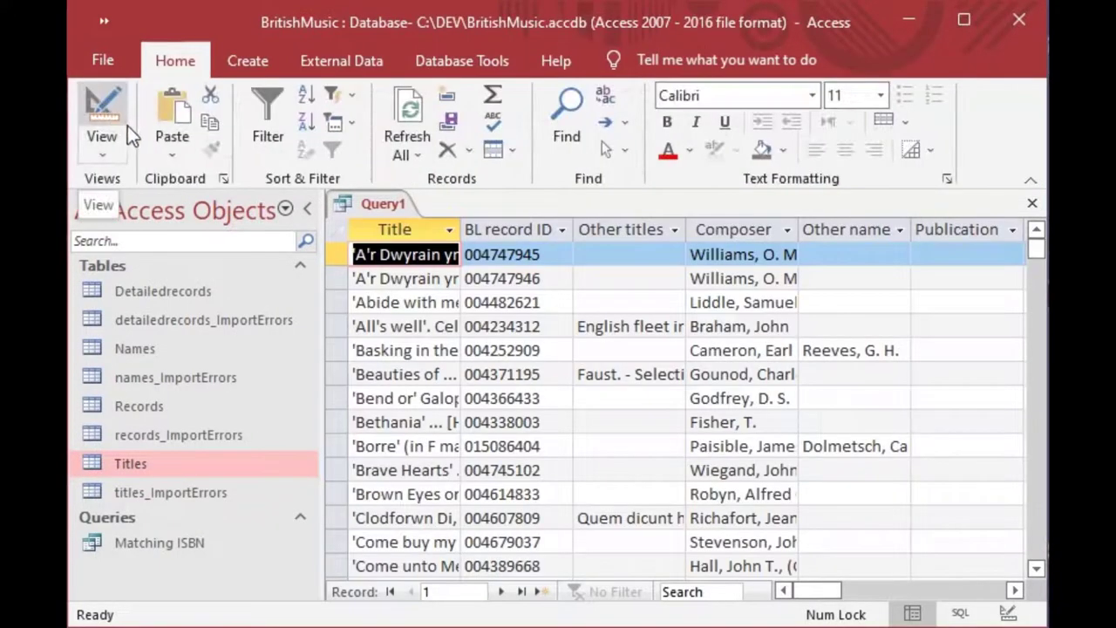
click(522, 594)
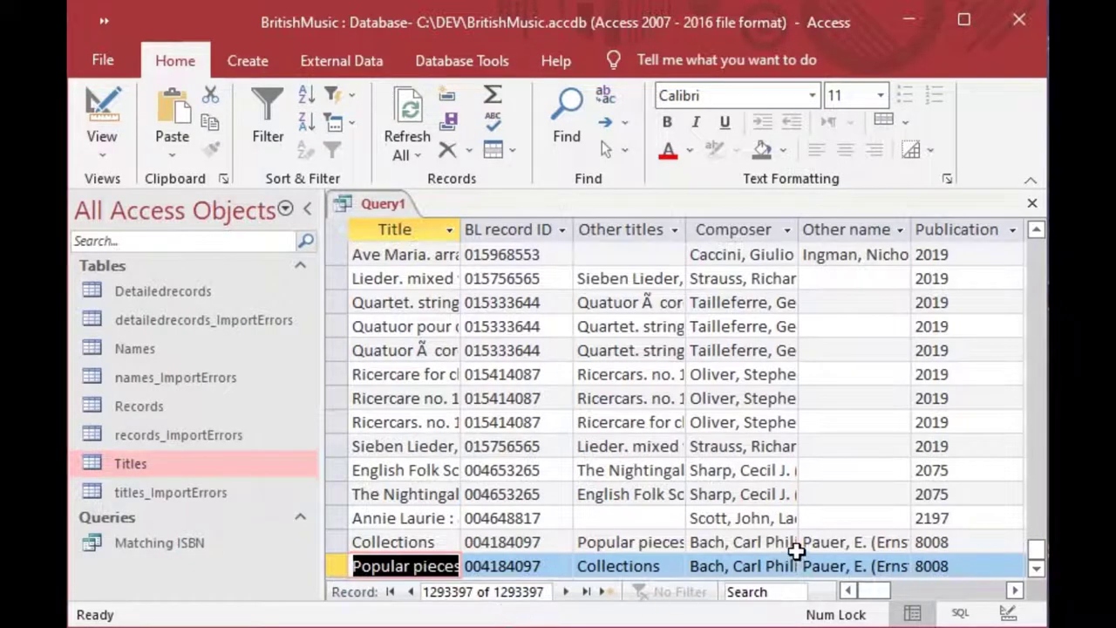
Examine the implausible publication dates 2075, 2197 and 8008 among the last records of the query results
click(962, 468)
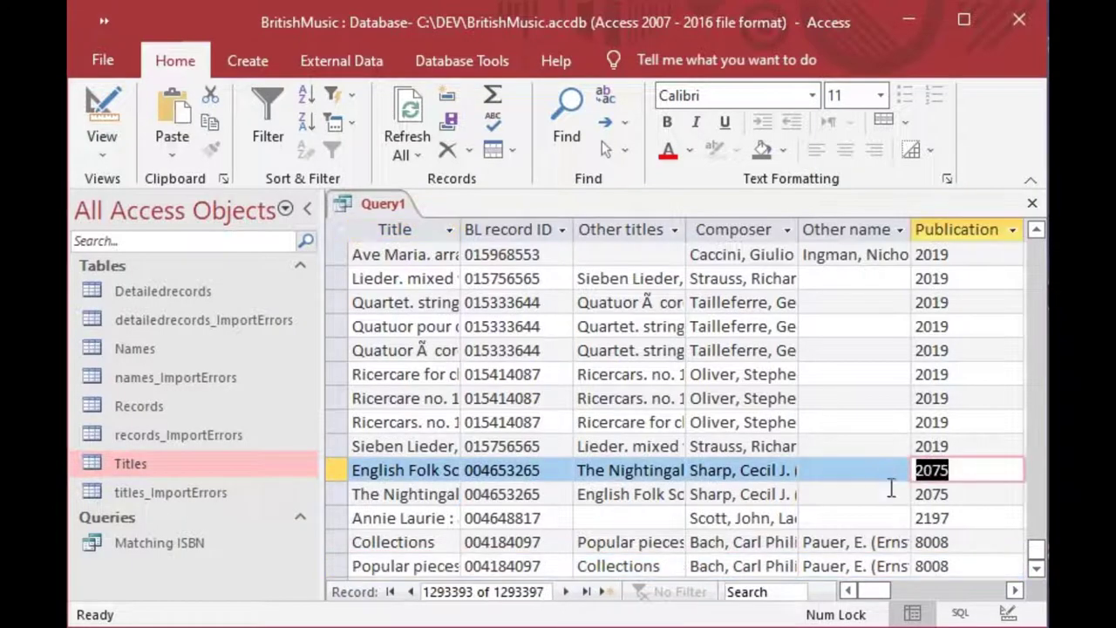
click(966, 518)
click(950, 542)
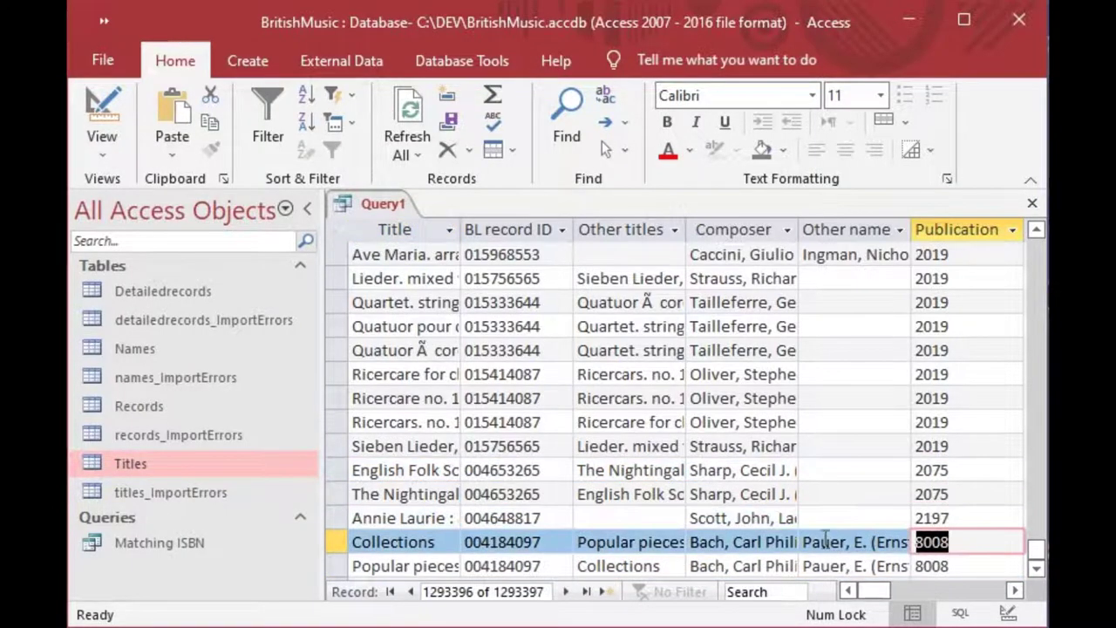